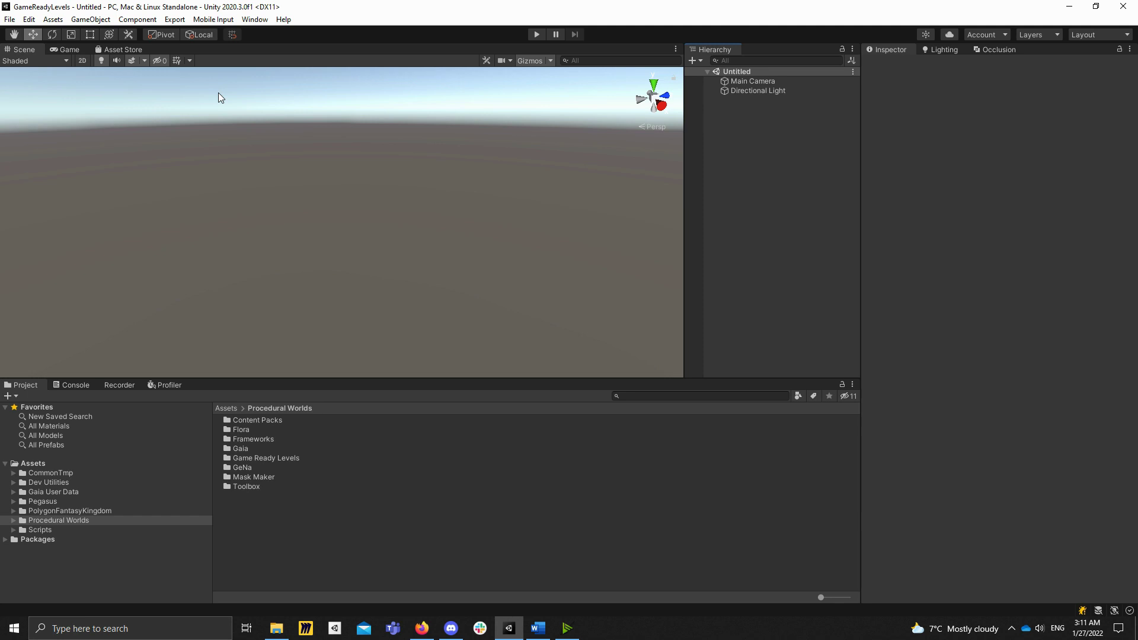
Step: Review the required asset folders: PolygonFantasyKingdom, Gaia and GeNa under Procedural Worlds, and the Synty content pack
left_click(94, 511)
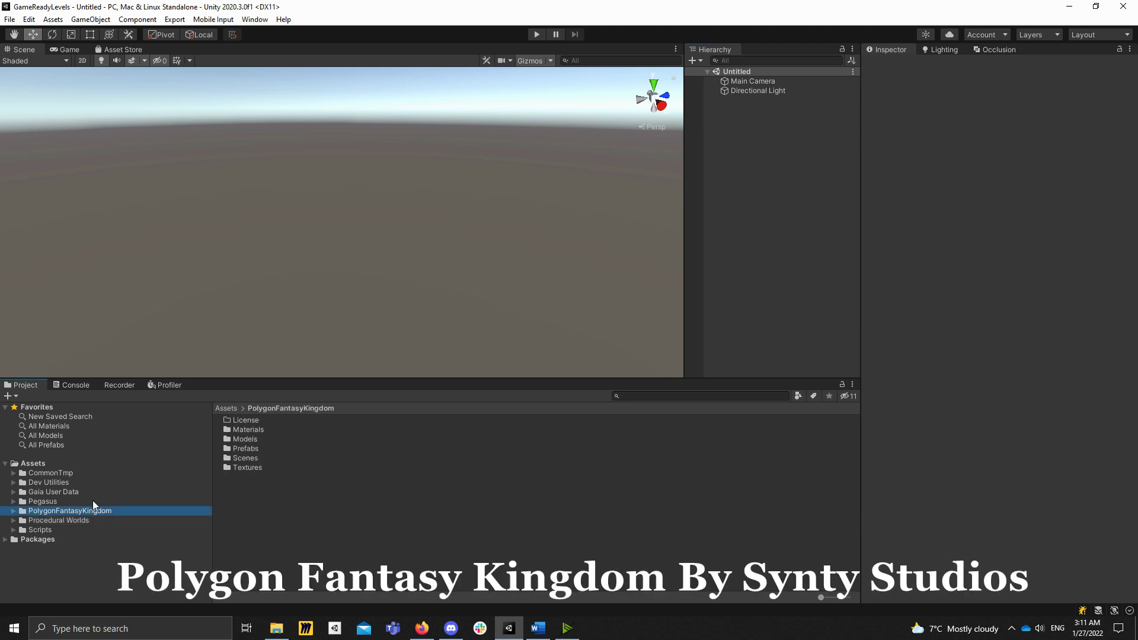
double_click(59, 520)
scroll(90, 525, "down", 1)
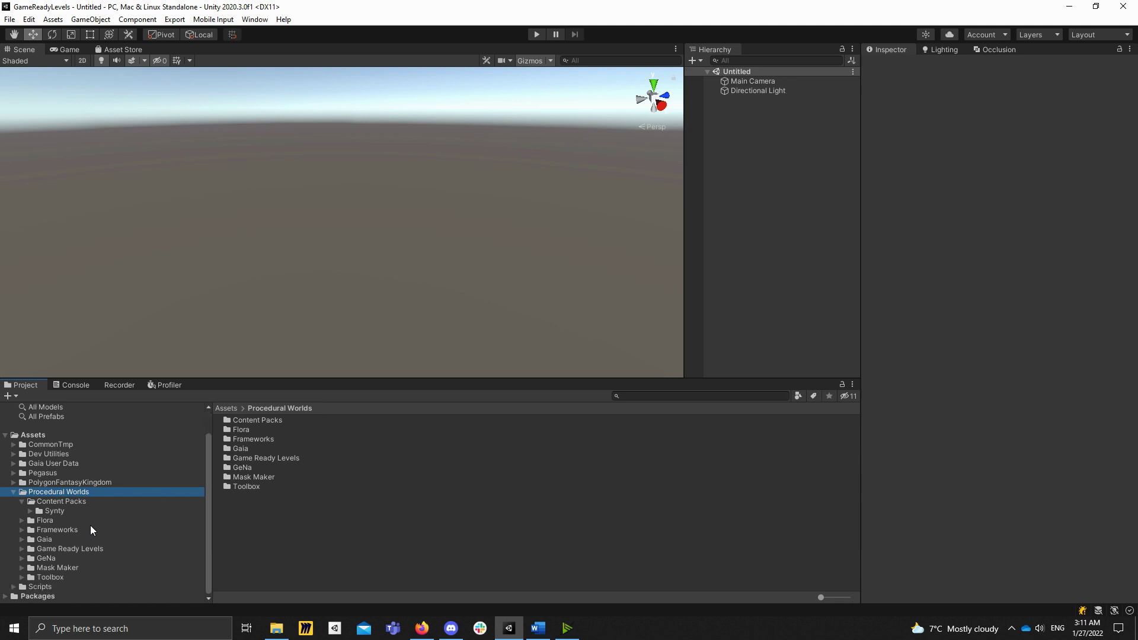
left_click(62, 539)
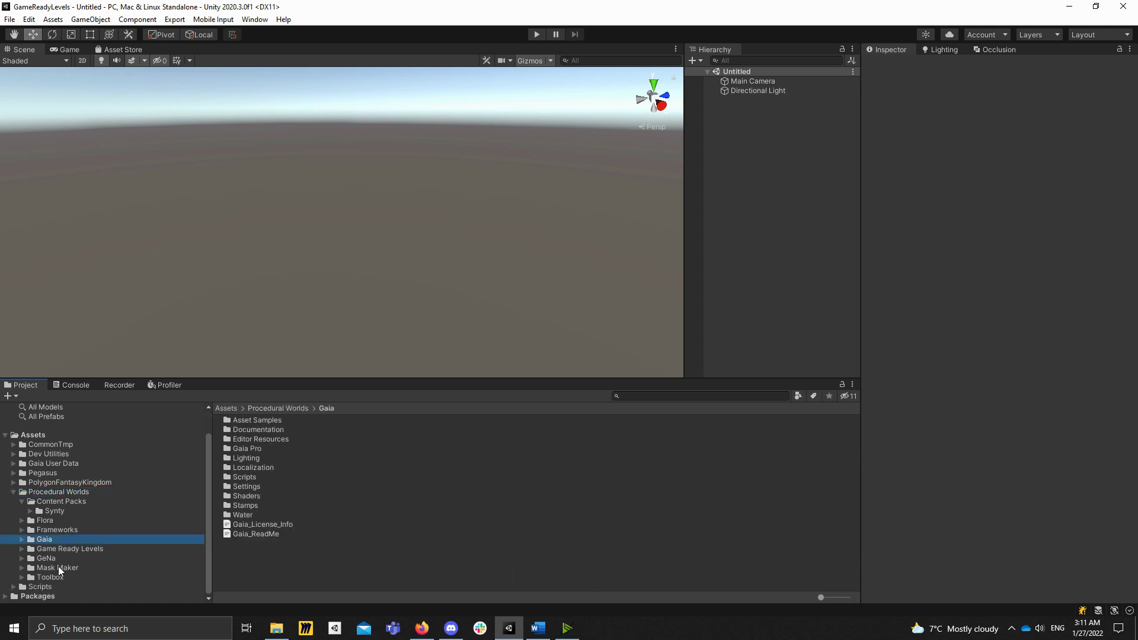
left_click(48, 558)
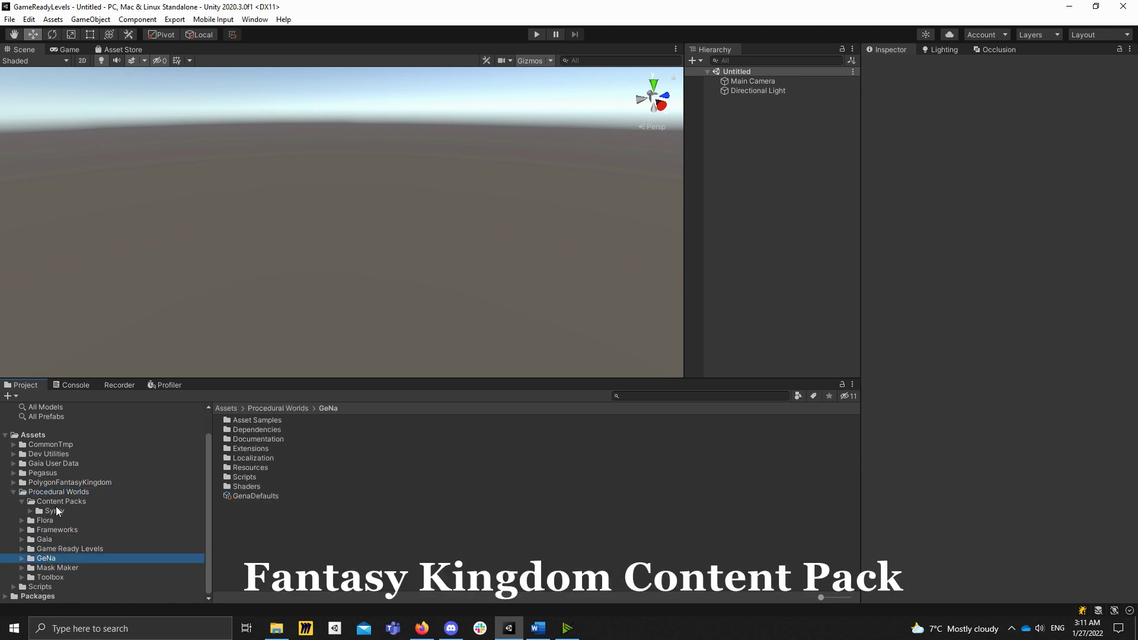
left_click(57, 511)
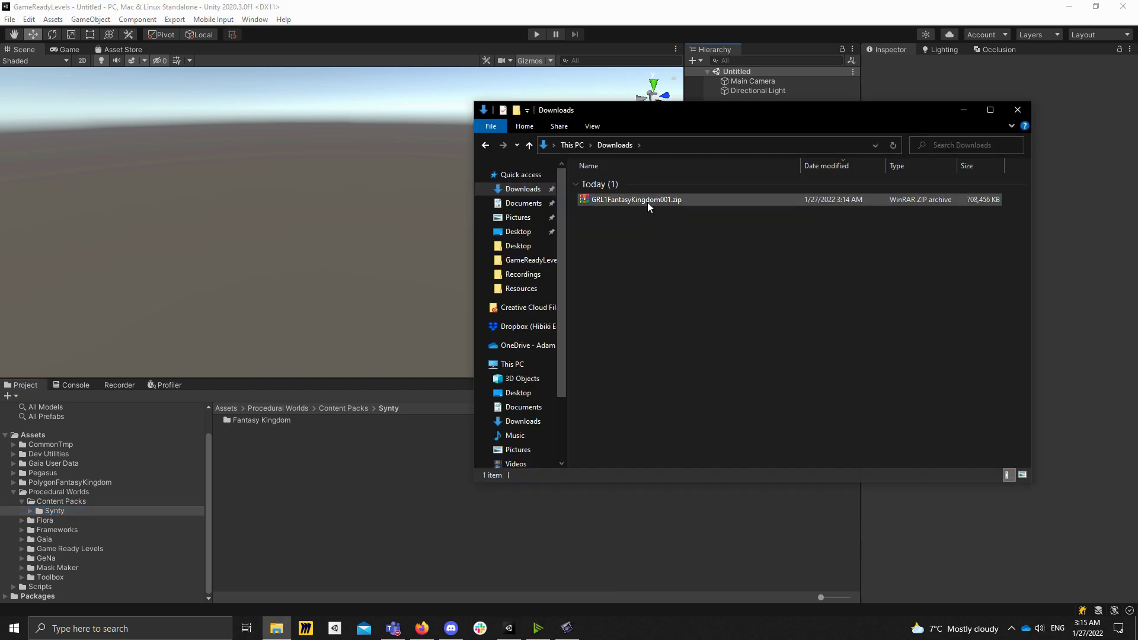
Step: Extract GRL_1_Fantasy_Kingdom_01.unitypackage from GRL1FantasyKingdom001.zip to the Desktop and close the archive
double_click(647, 202)
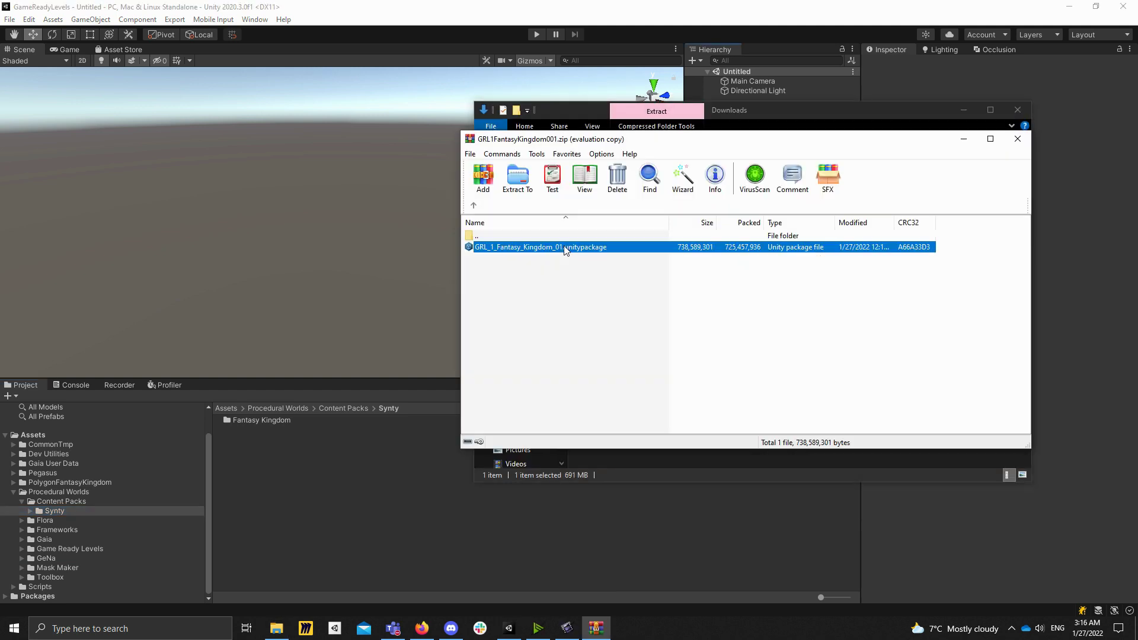
left_click(517, 177)
left_click(619, 323)
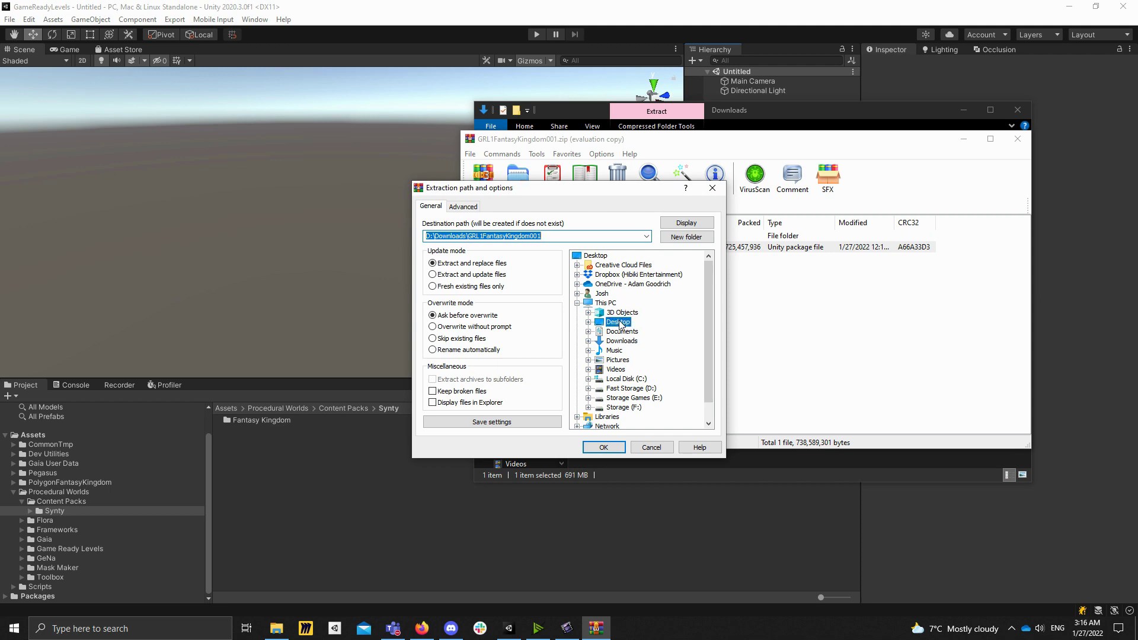
left_click(606, 448)
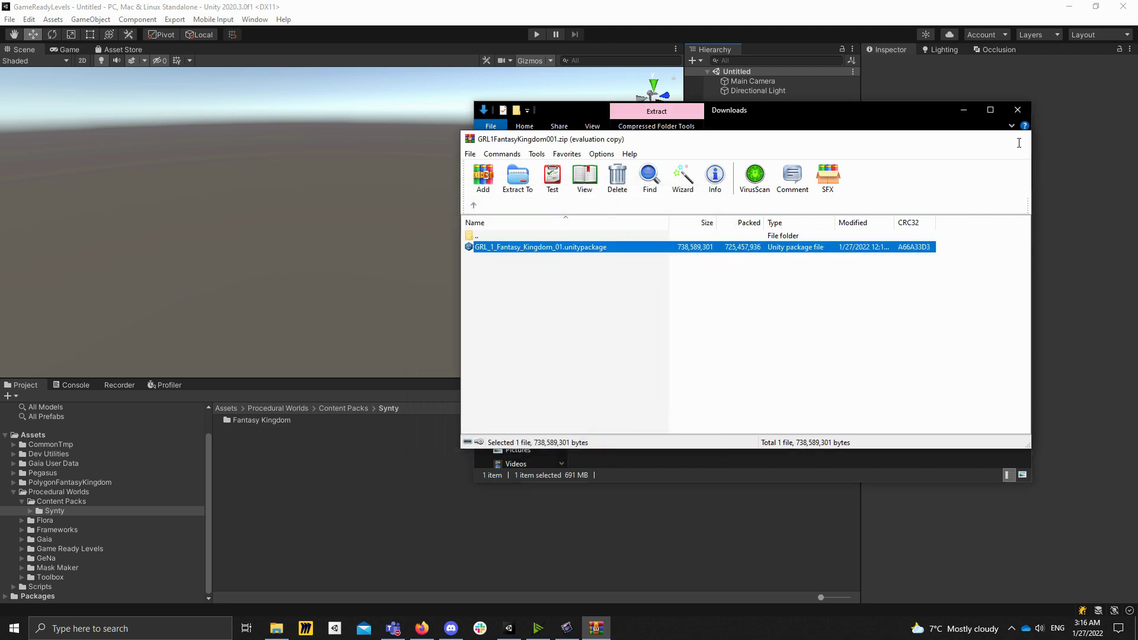
left_click(1019, 142)
Step: Import the custom package GRL_1_Fantasy_Kingdom_01.unitypackage from the Desktop into the Unity project
left_click(53, 21)
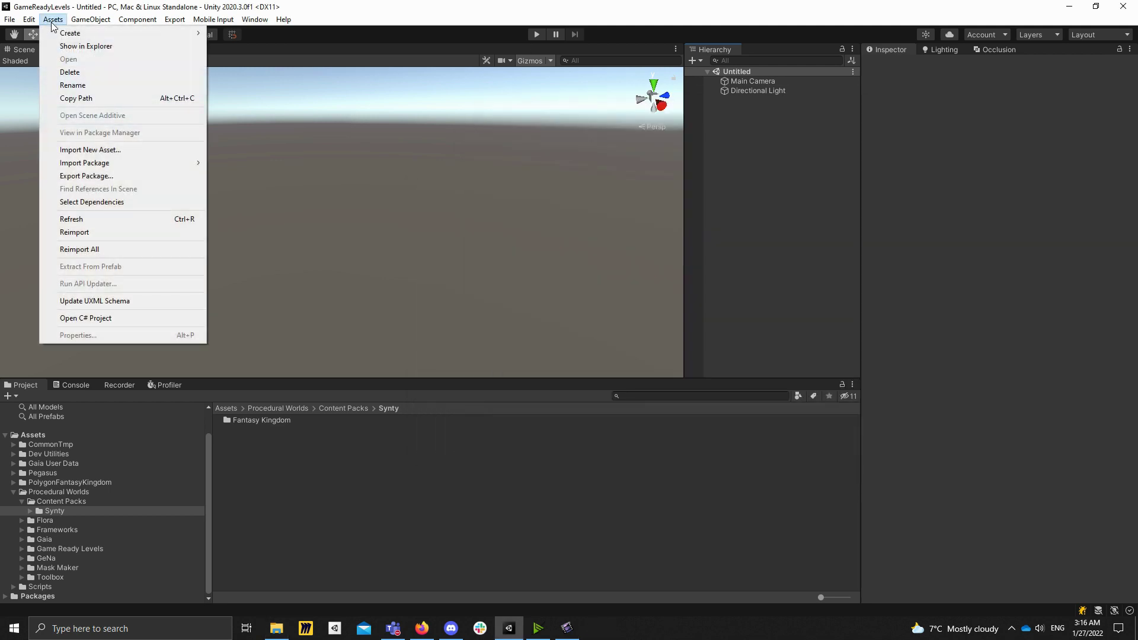
mouse_move(118, 162)
left_click(227, 164)
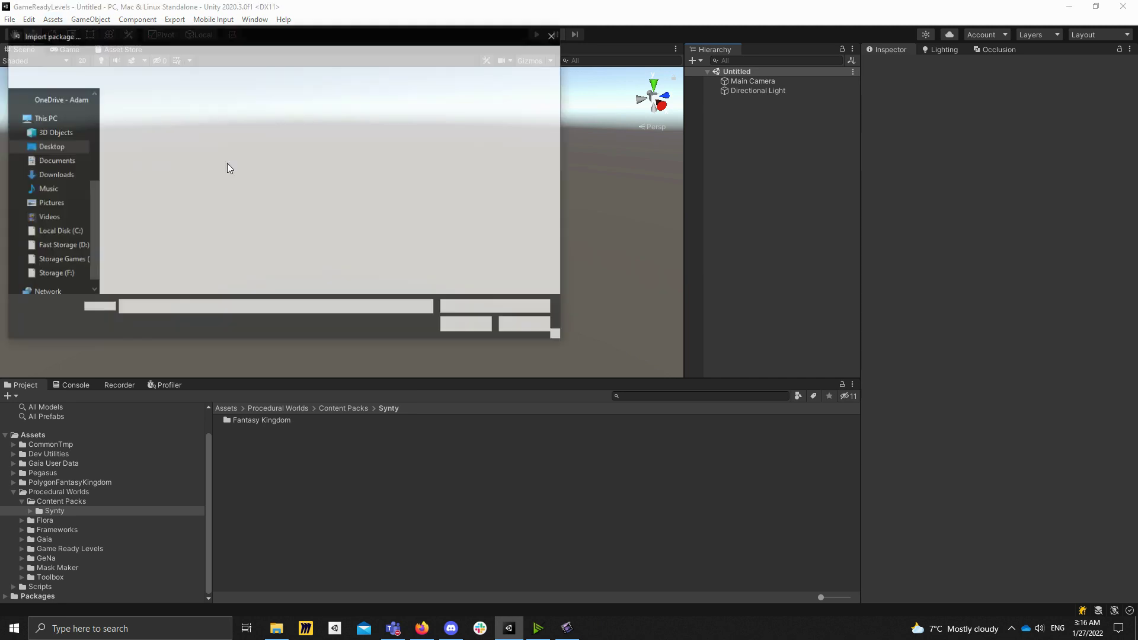
left_click(193, 115)
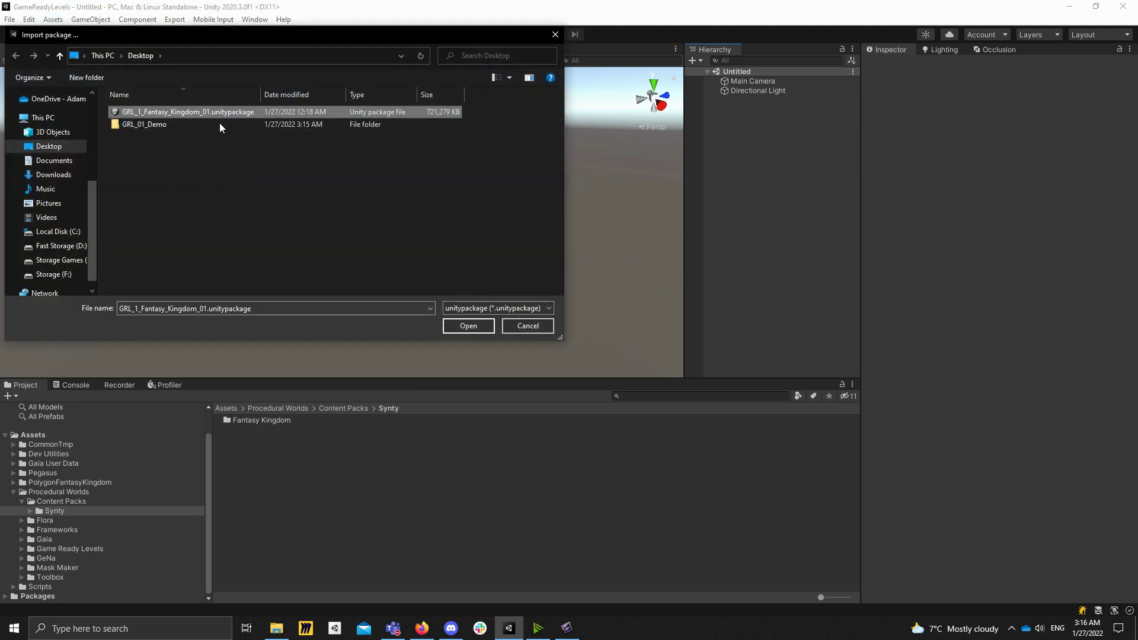
left_click(473, 325)
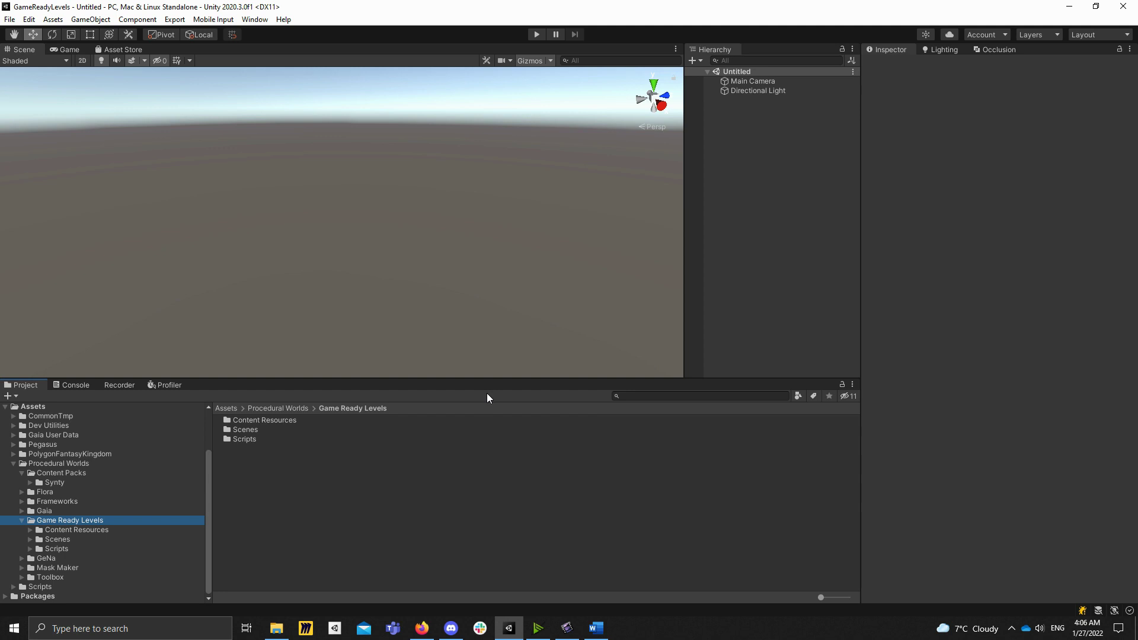
Step: Look through the Content Resources, Scenes and Scripts folders inside Game Ready Levels
left_click(51, 530)
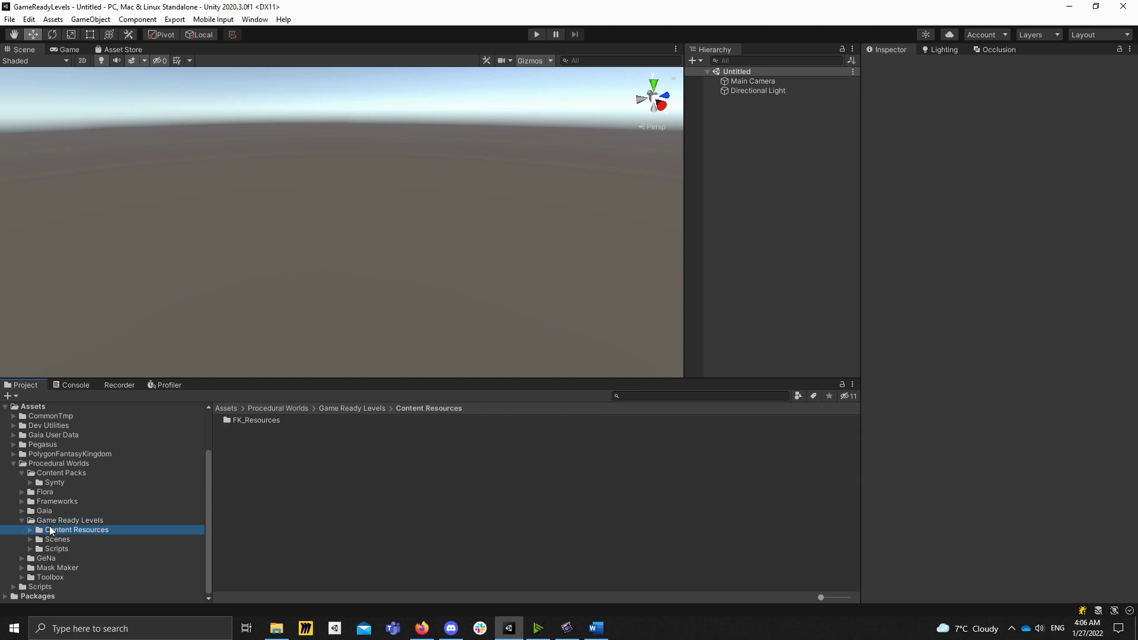
left_click(60, 540)
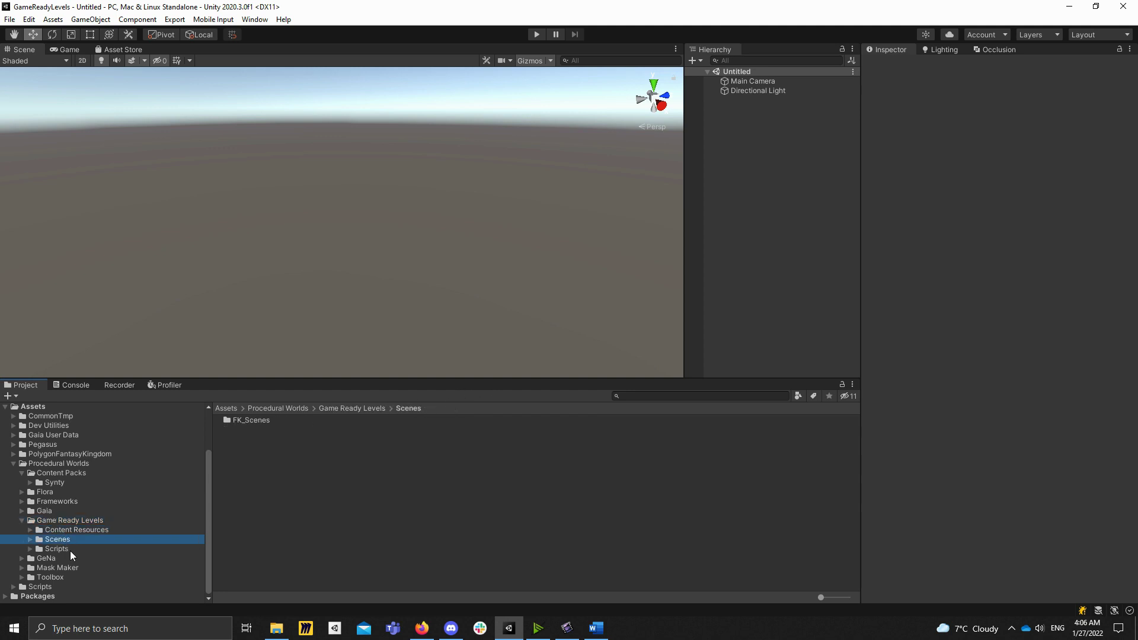
left_click(63, 550)
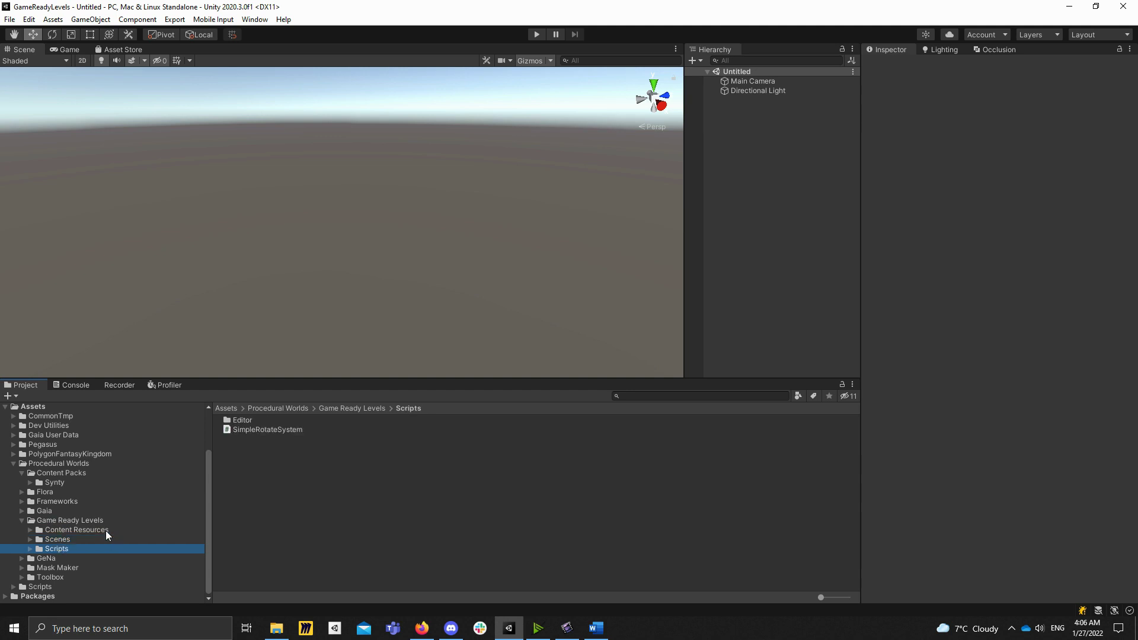
left_click(106, 531)
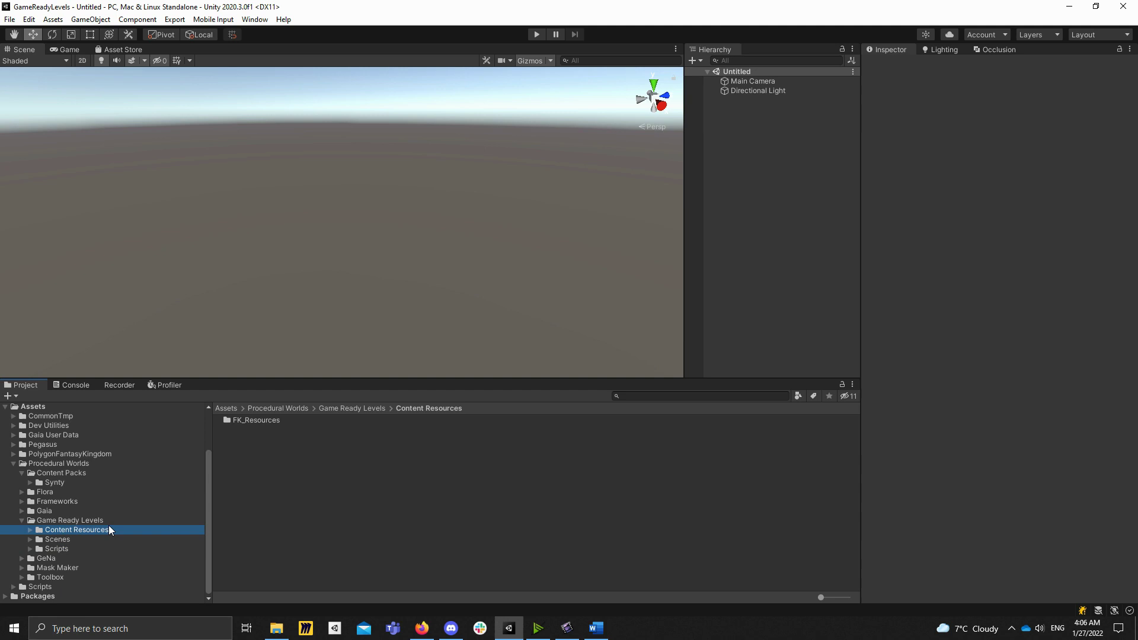
left_click(76, 539)
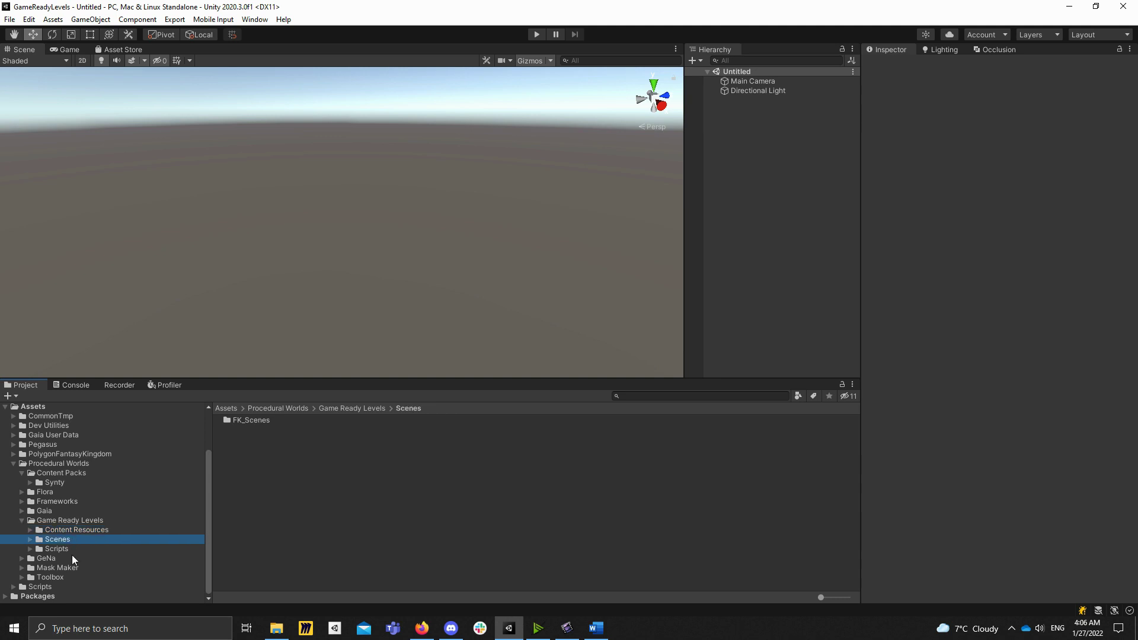
left_click(66, 549)
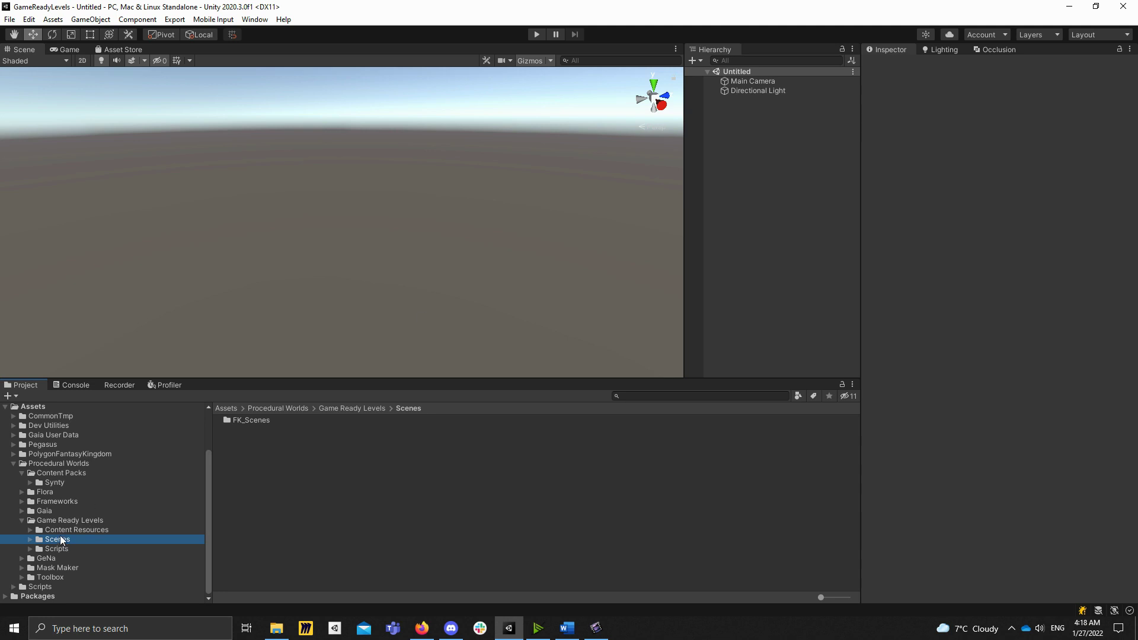
Step: Open the GRL_Scene_01 scene from the GRL_01 folder under Scenes > FK_Scenes
key("Right")
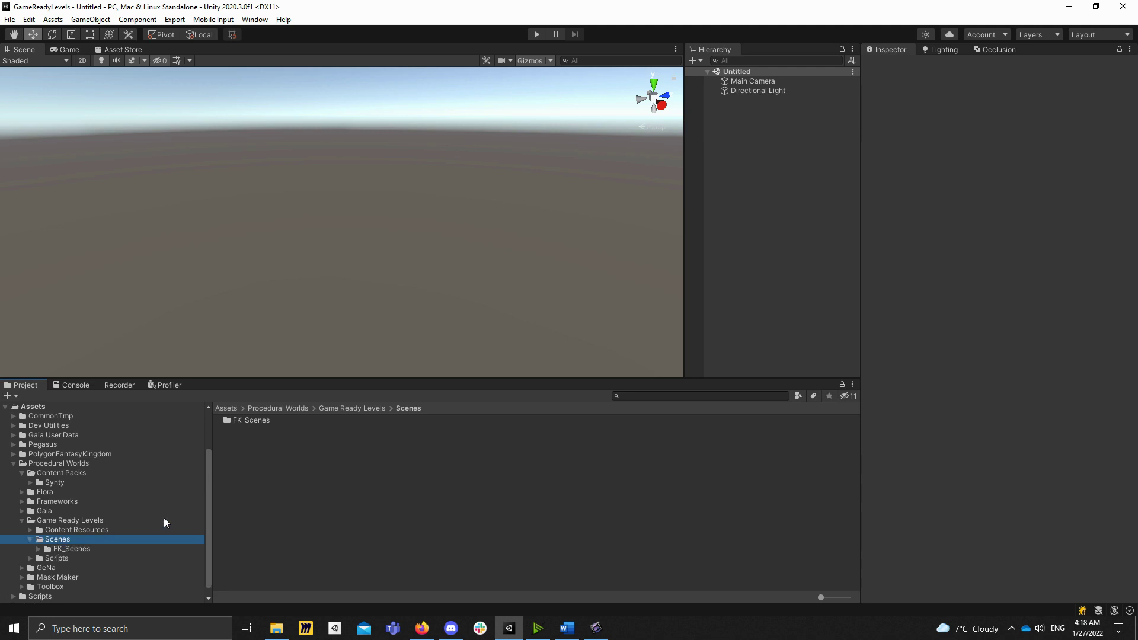
key("Down")
key("Right")
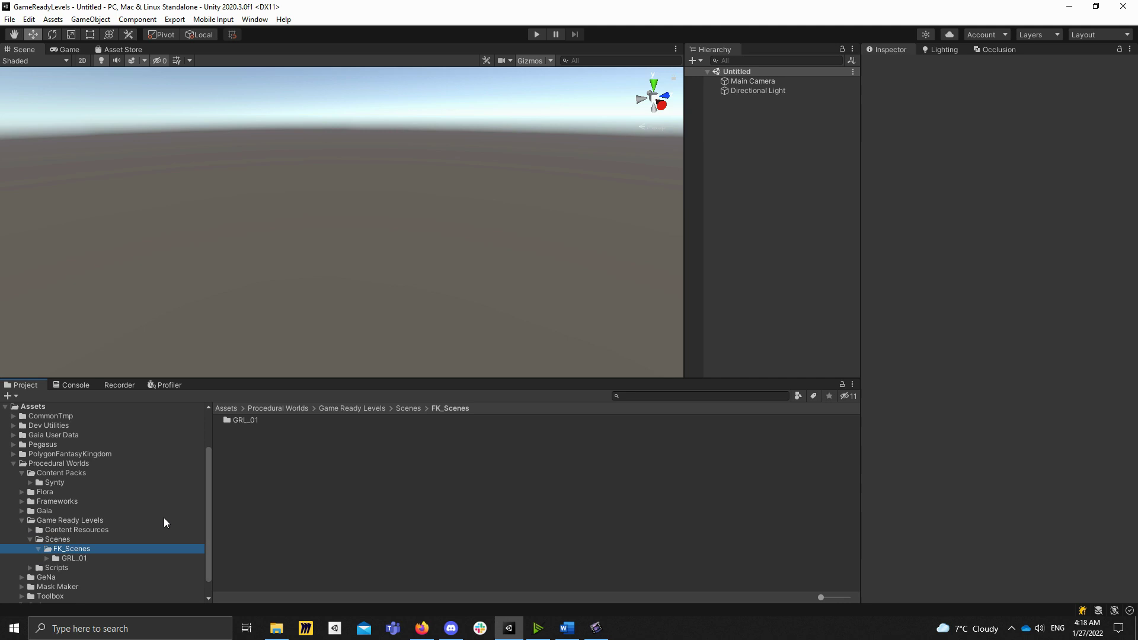
key("Down")
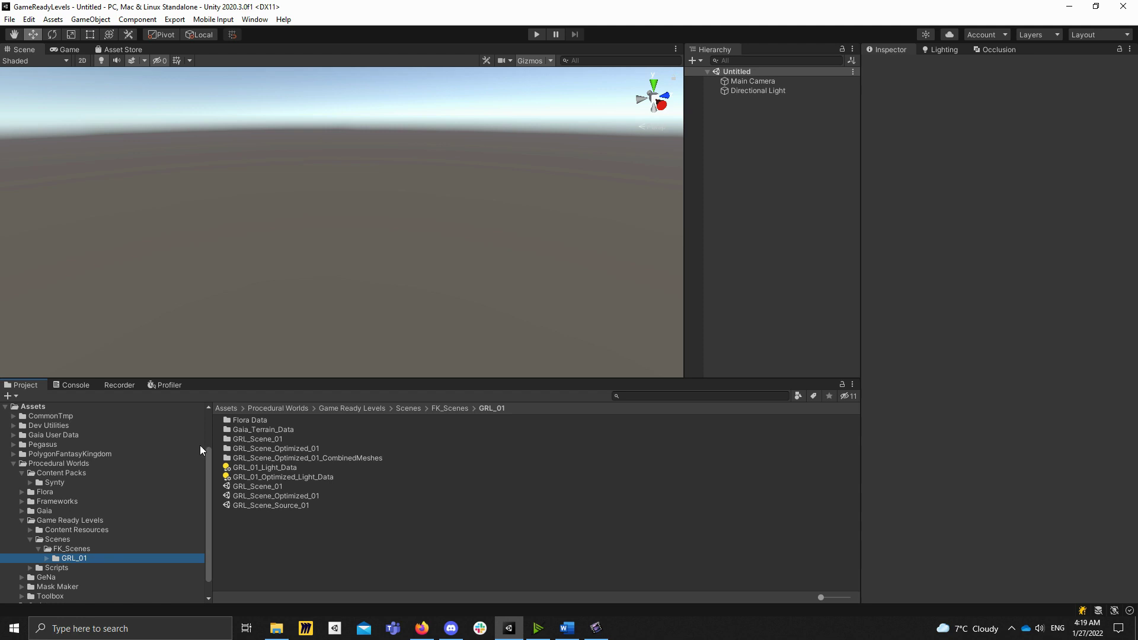
left_click(268, 488)
double_click(268, 488)
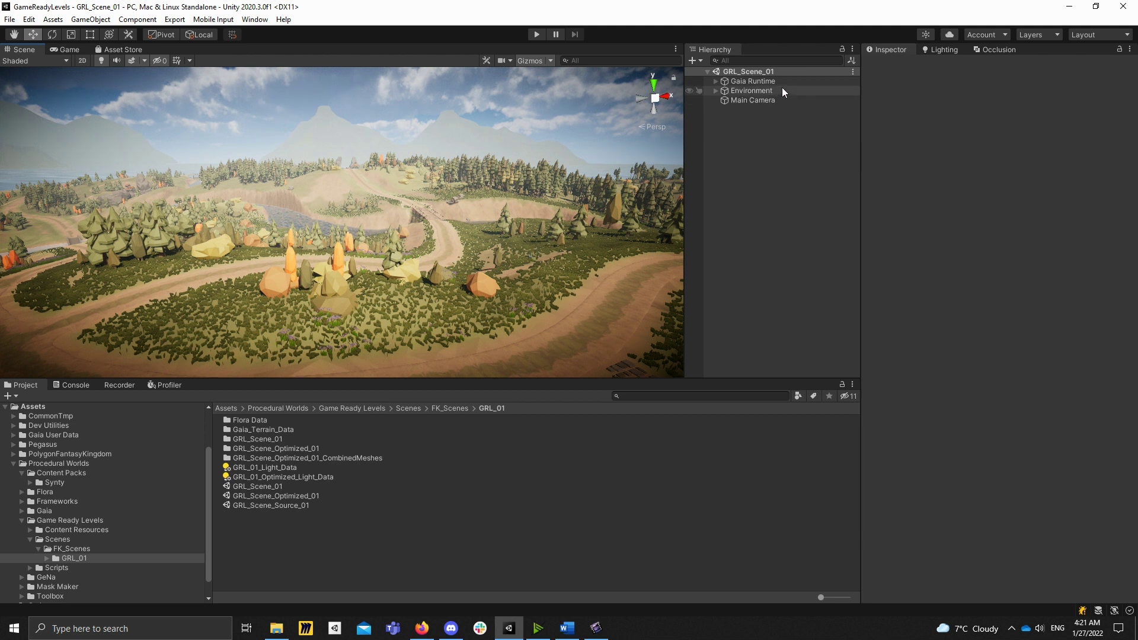
Step: Examine the Gaia Runtime object and its children down to the Gaia Lighting settings, and collapse the group
left_click(752, 81)
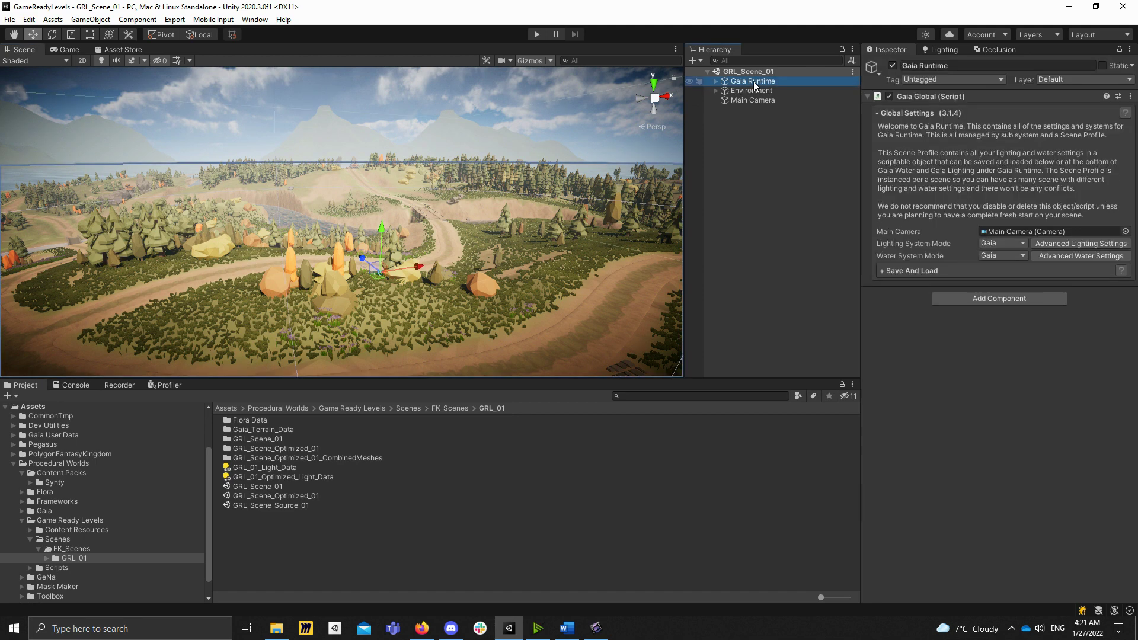
key("Right")
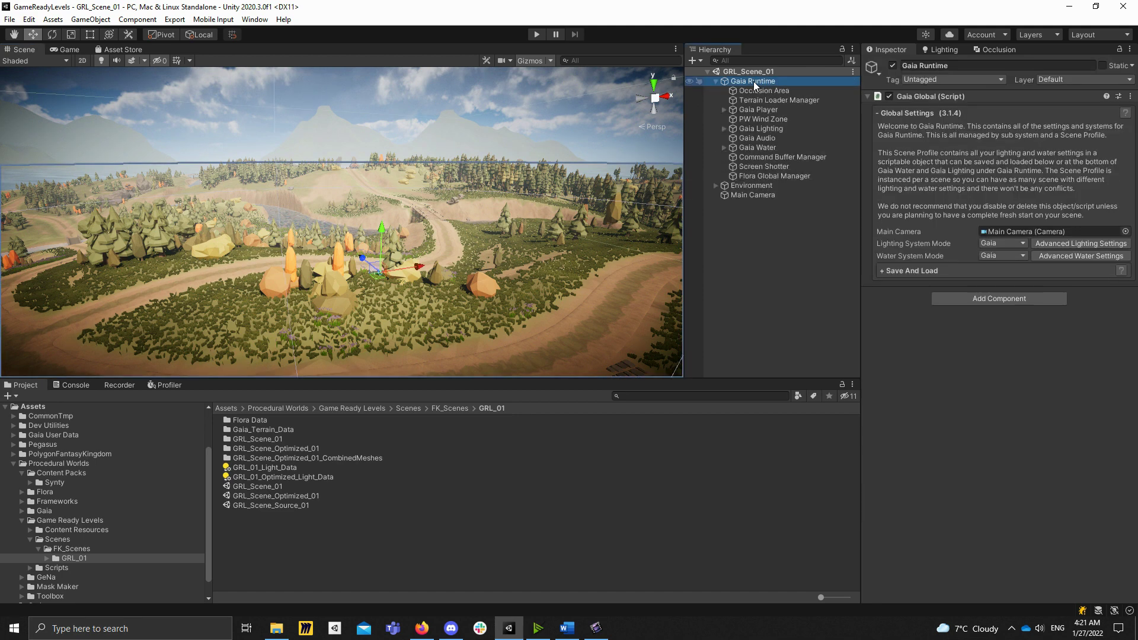
key("Down")
key("Down")
key("Down")
key("Down")
key("Down")
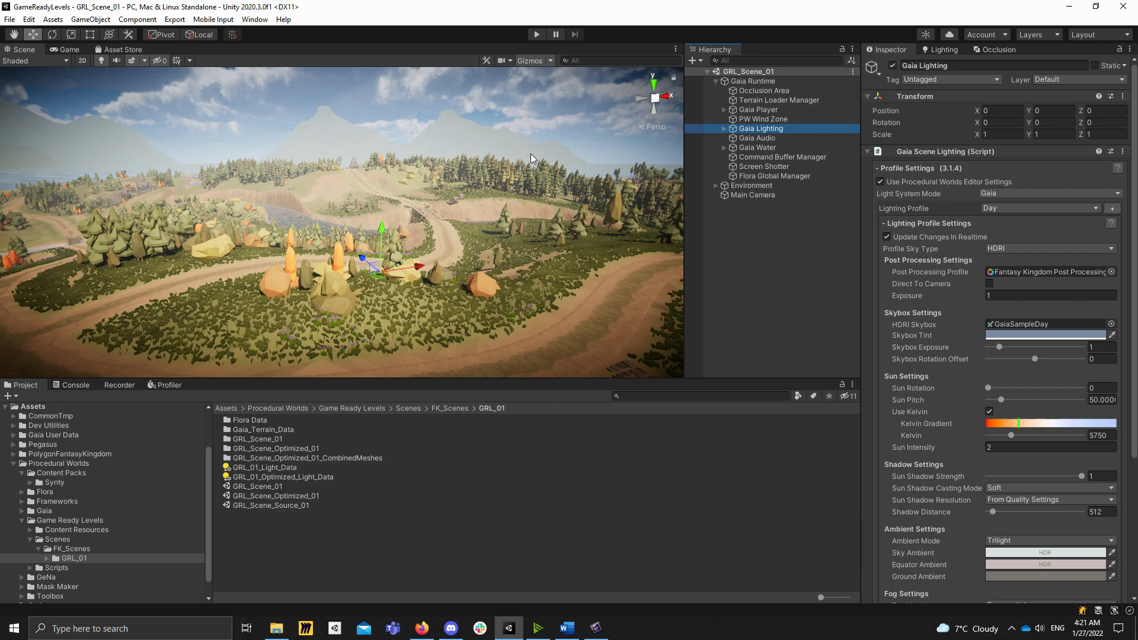
mouse_move(532, 154)
right_mouse_down()
mouse_move(686, 156)
mouse_move(536, 155)
right_mouse_up()
left_click(752, 83)
key("Left")
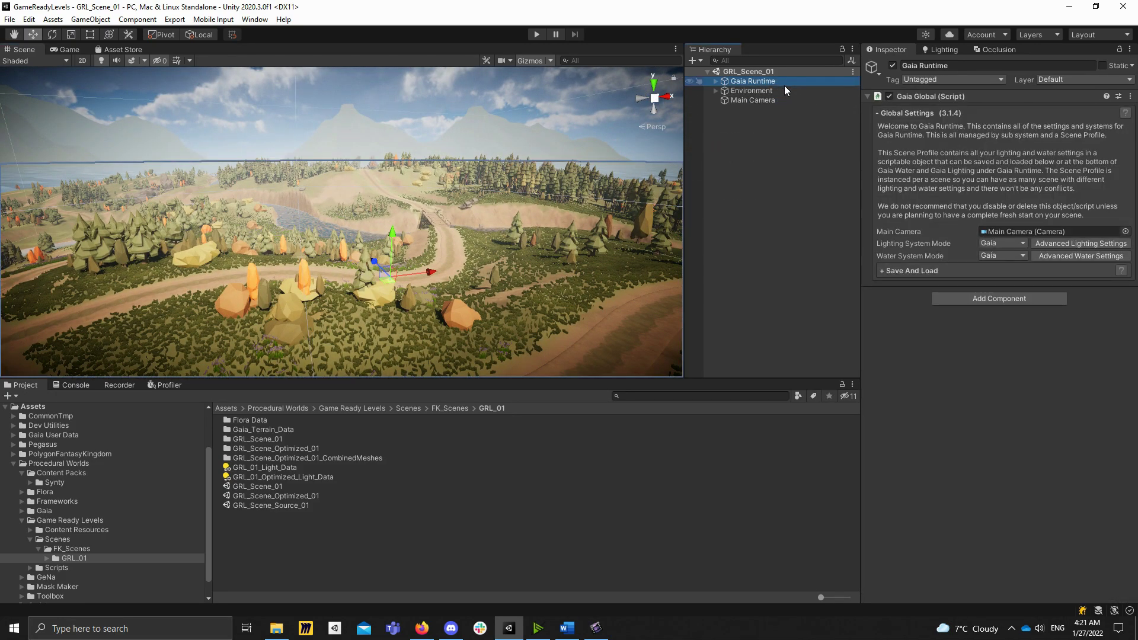
Step: Expand Environment and examine the terrain object's components, including its Flora Terrain Tile renderers
key("Down")
key("Right")
key("Down")
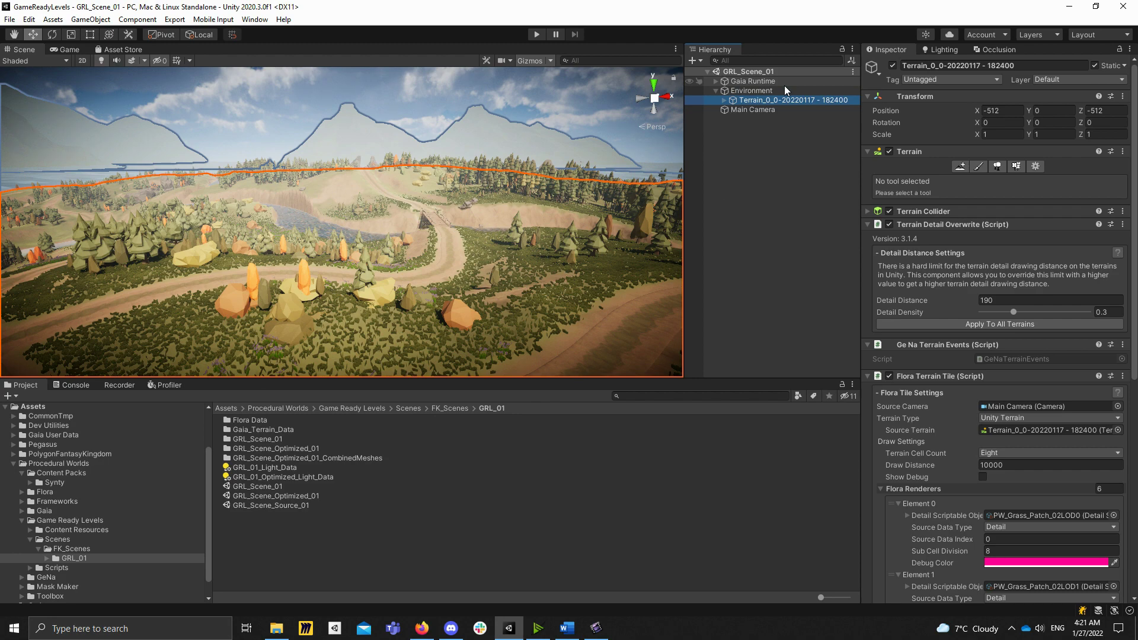
mouse_move(543, 153)
right_mouse_down()
mouse_move(643, 163)
mouse_move(536, 166)
right_mouse_up()
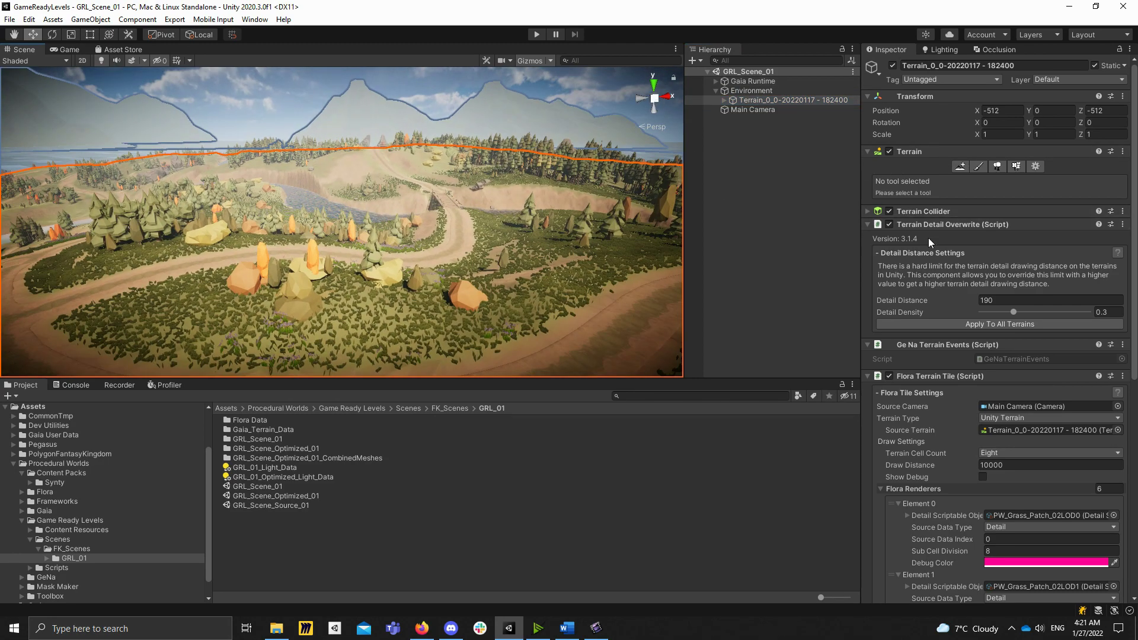
scroll(928, 237, "down", 5)
scroll(943, 413, "down", 3)
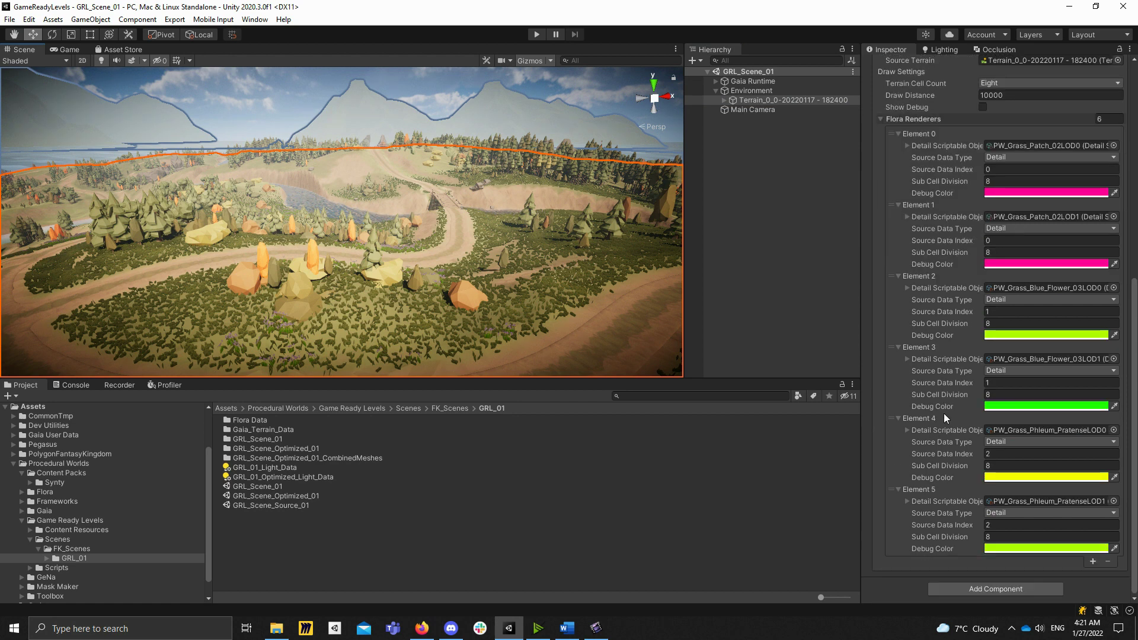
scroll(955, 415, "up", 8)
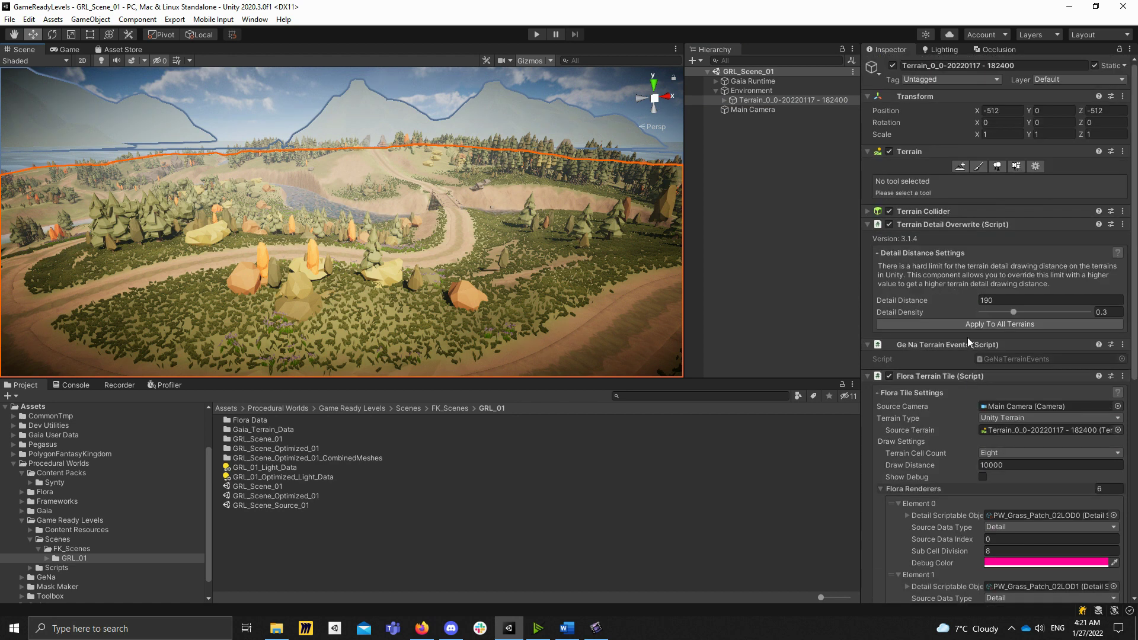
Step: Expand the terrain object and inspect its GeNa Spawns, Bridges and Sea Bed Plane children in the scene
left_click(749, 98)
key("Right")
key("Down")
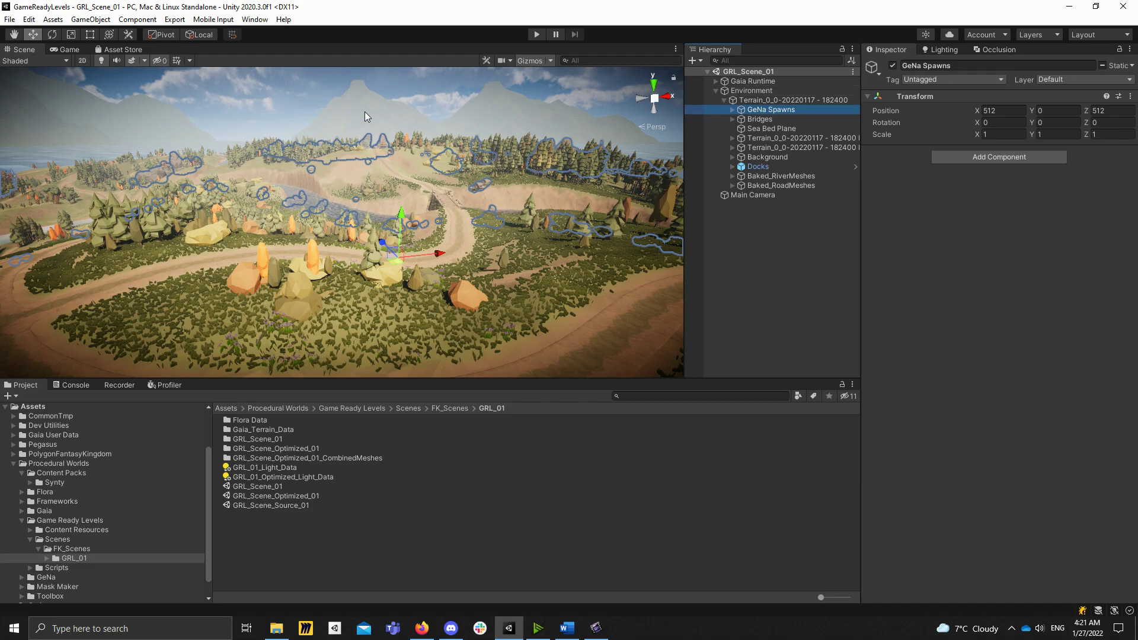
right_click_drag(365, 111, 1092, 122)
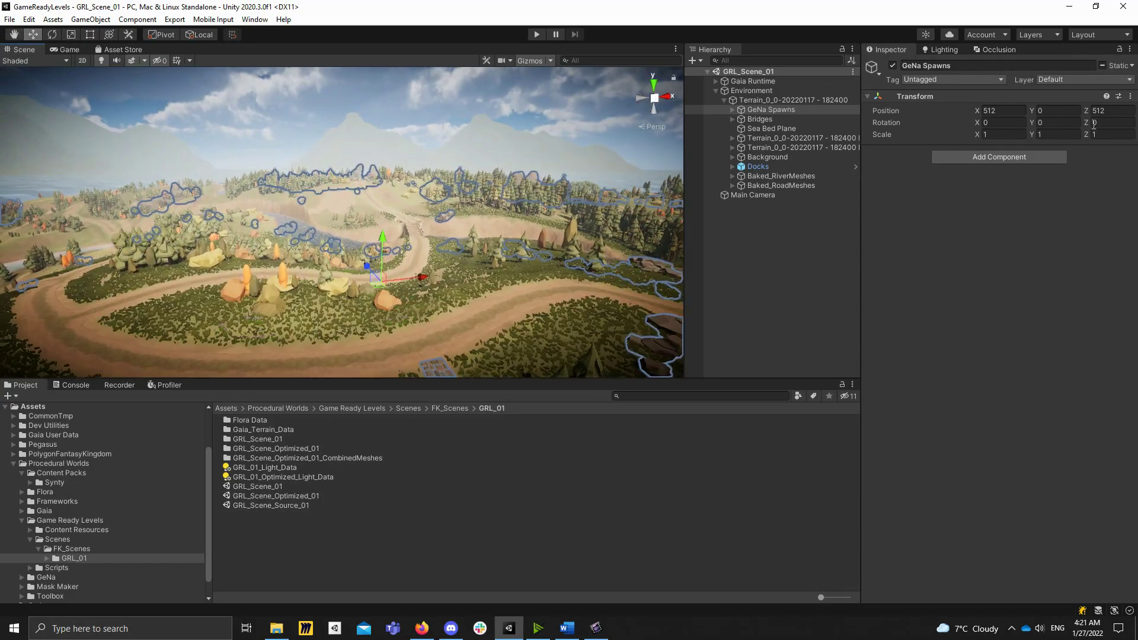
double_click(758, 120)
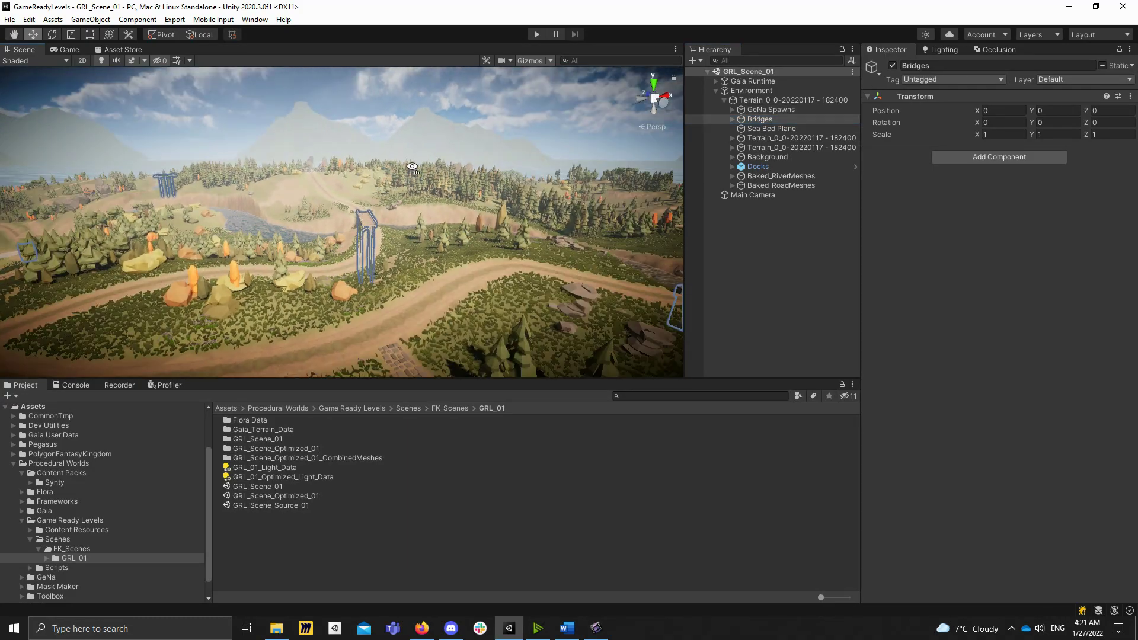
right_click_drag(586, 172, 426, 195)
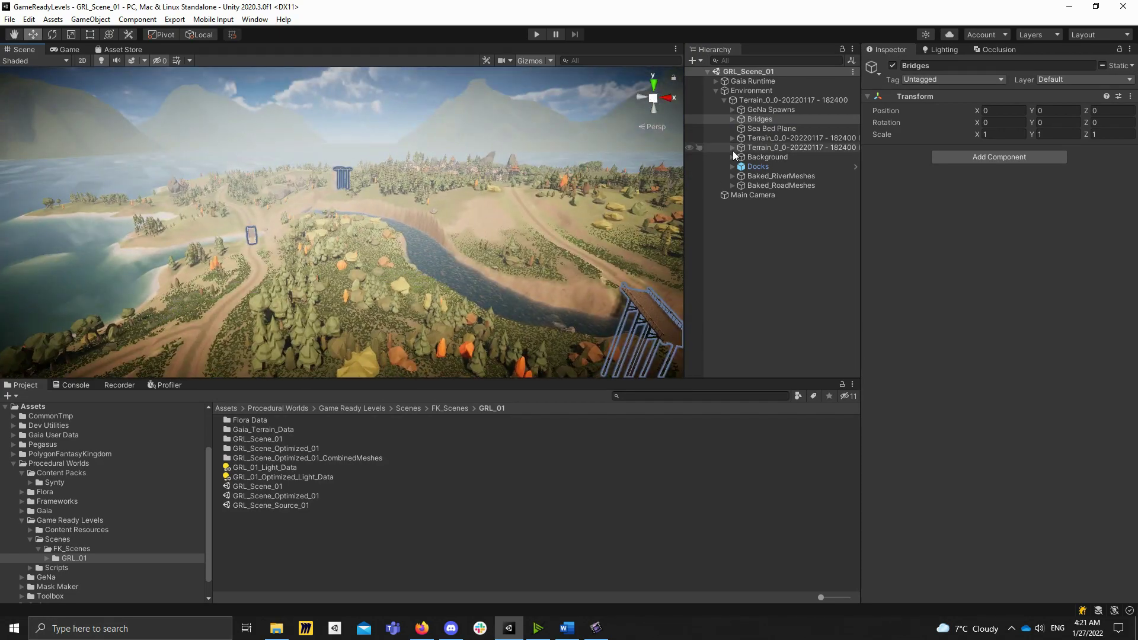
left_click(779, 126)
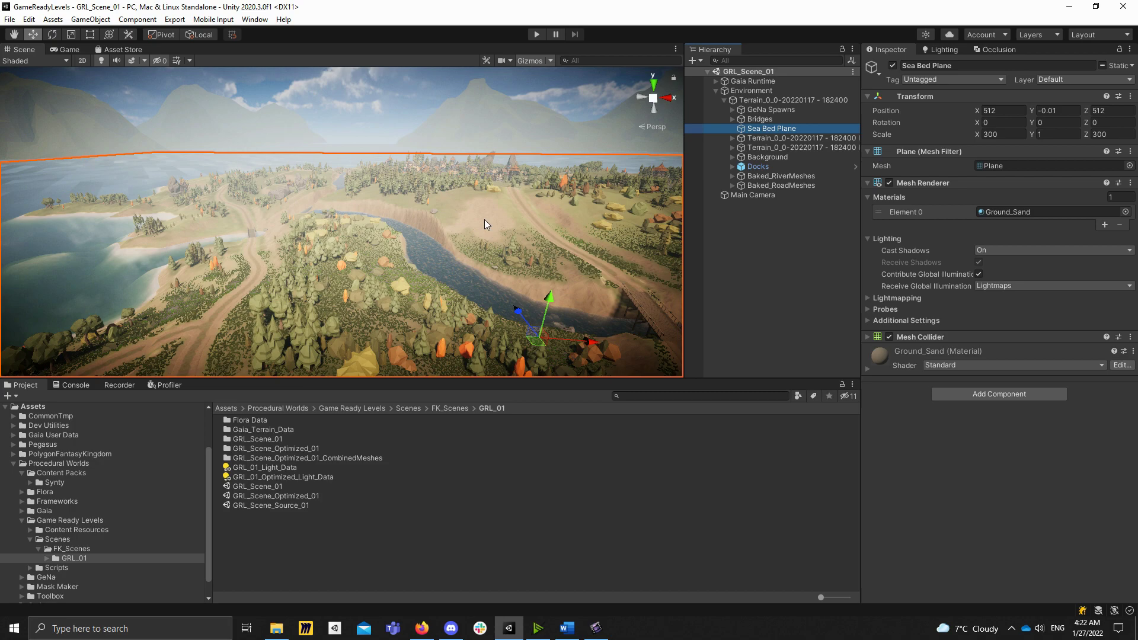
Step: View the selected Sea Bed Plane from above the terrain and from underwater
right_click_drag(485, 220, 144, 165)
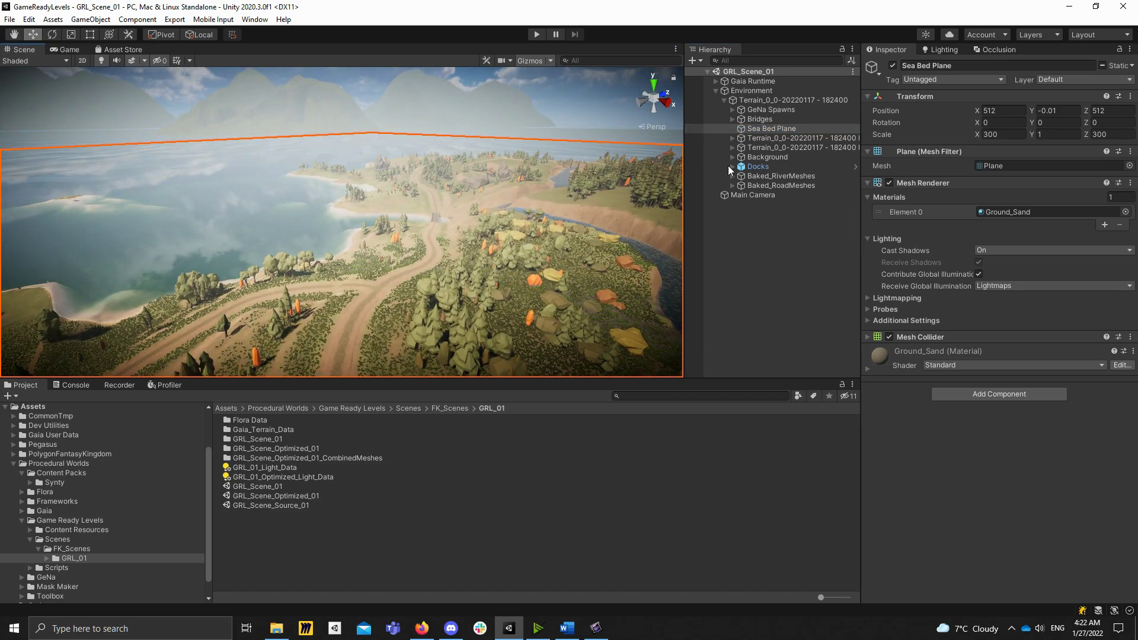
right_click_drag(448, 152, 684, 148)
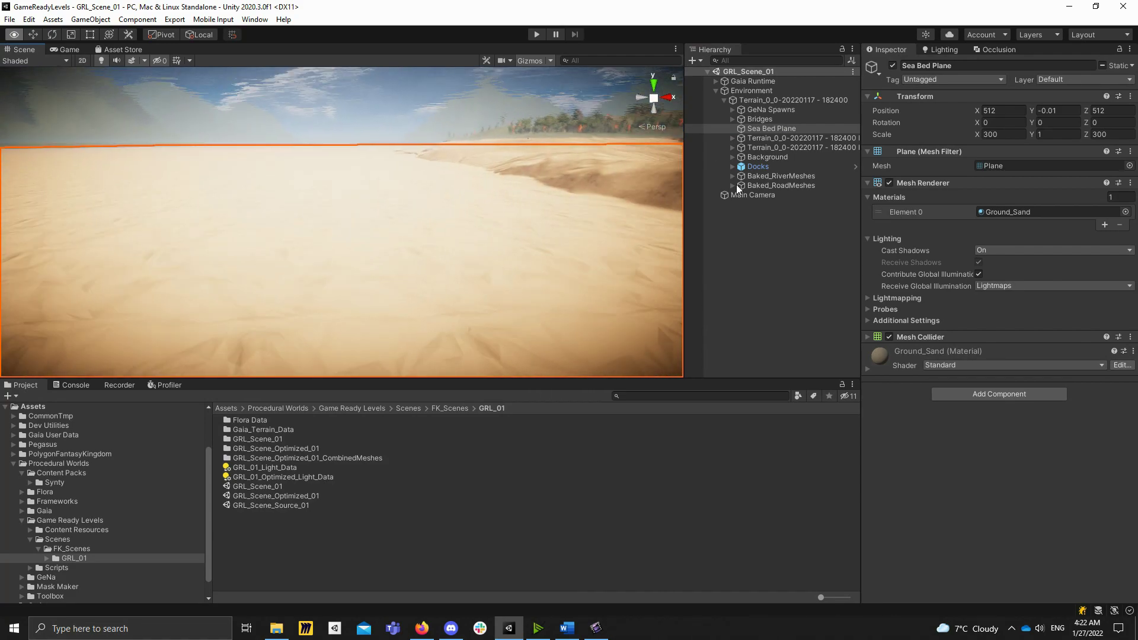
right_click_drag(736, 184, 805, 151)
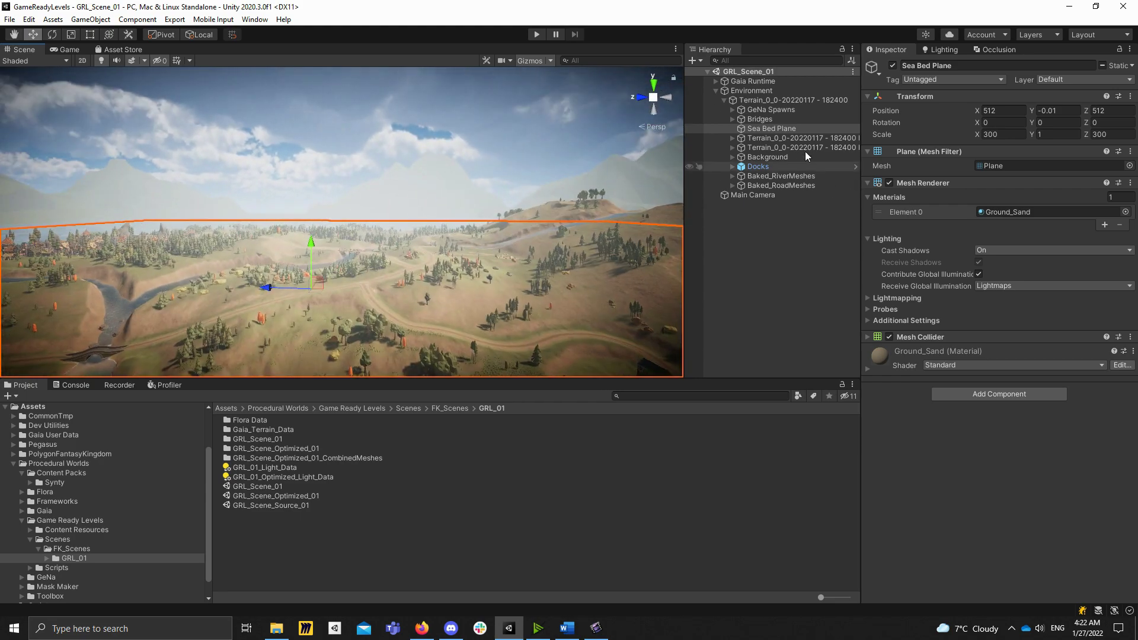
Step: Expand the terrain's reflection probes group, examine all its Global Generated Reflection Probes in the scene, and collapse the group
left_click(774, 138)
key("Right")
key("Down")
key("Down")
key("Down")
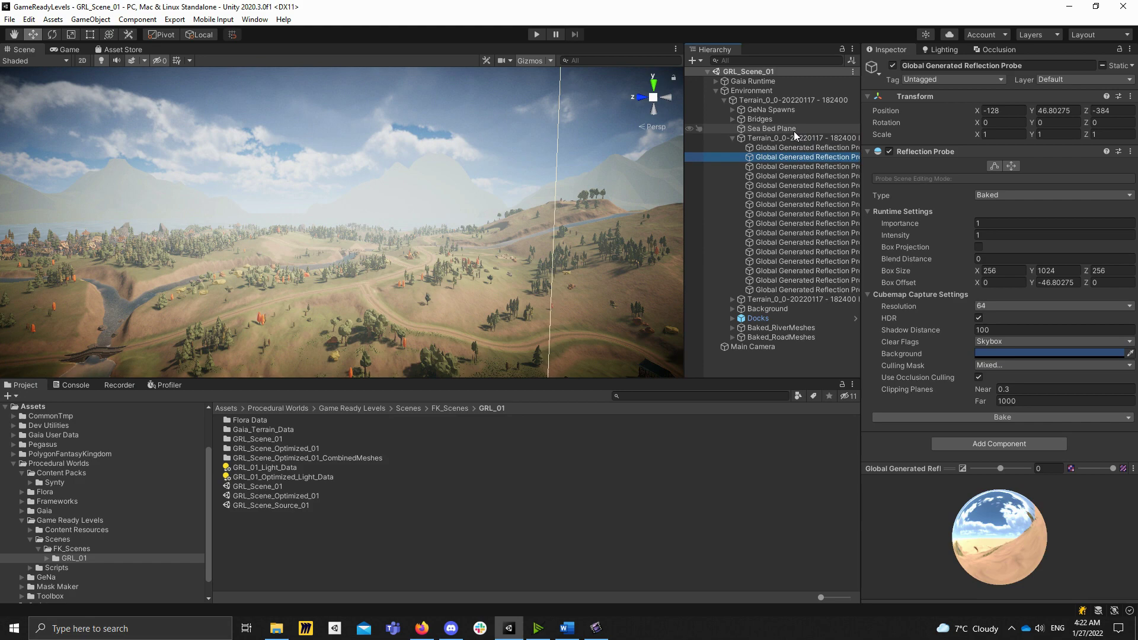
left_click(792, 147)
left_click(780, 289, "shift")
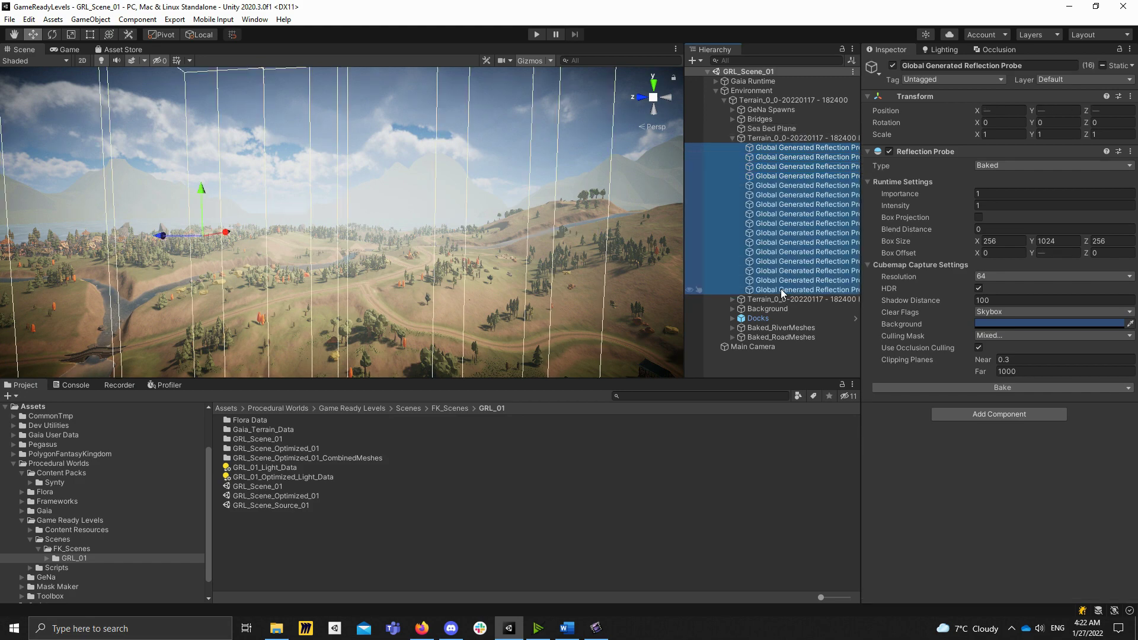
right_click_drag(474, 237, 361, 233)
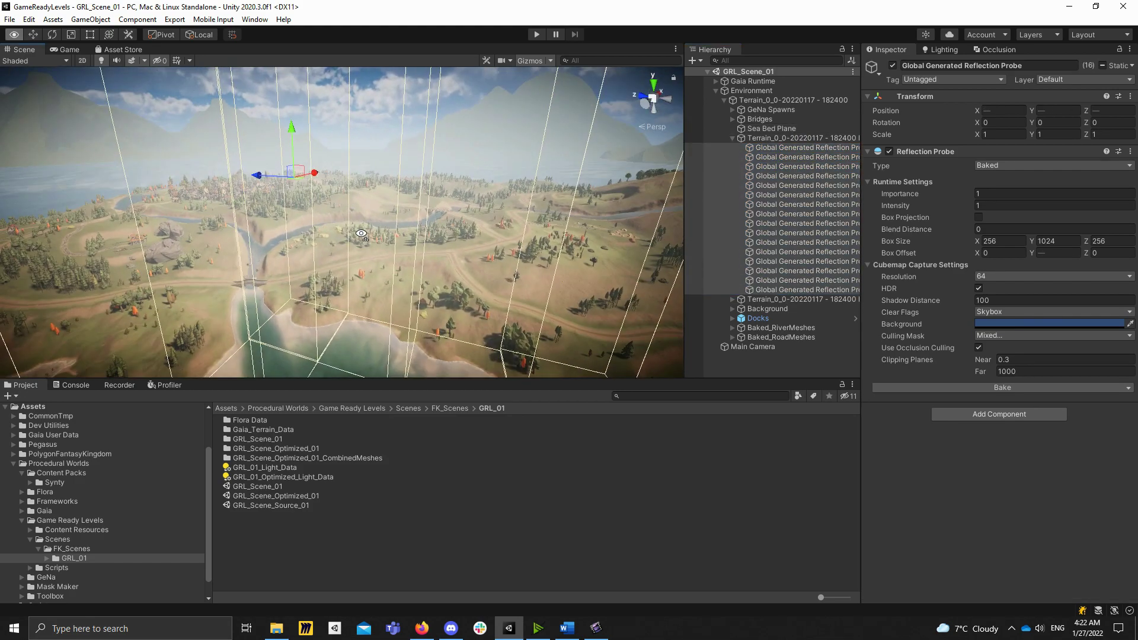
left_click(802, 137)
key("Left")
Step: Expand the terrain's Light Probes group, display its probe network by toggling light probe editing on and off, and collapse the group
key("Down")
key("Right")
key("Down")
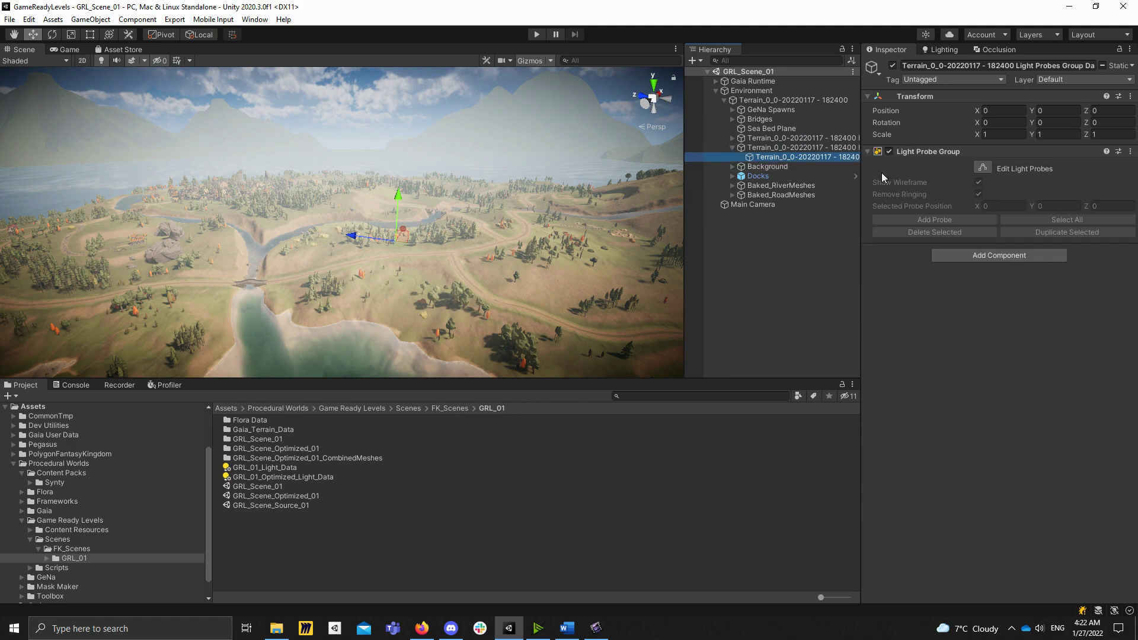
left_click(982, 168)
right_click_drag(385, 190, 358, 178)
left_click(982, 168)
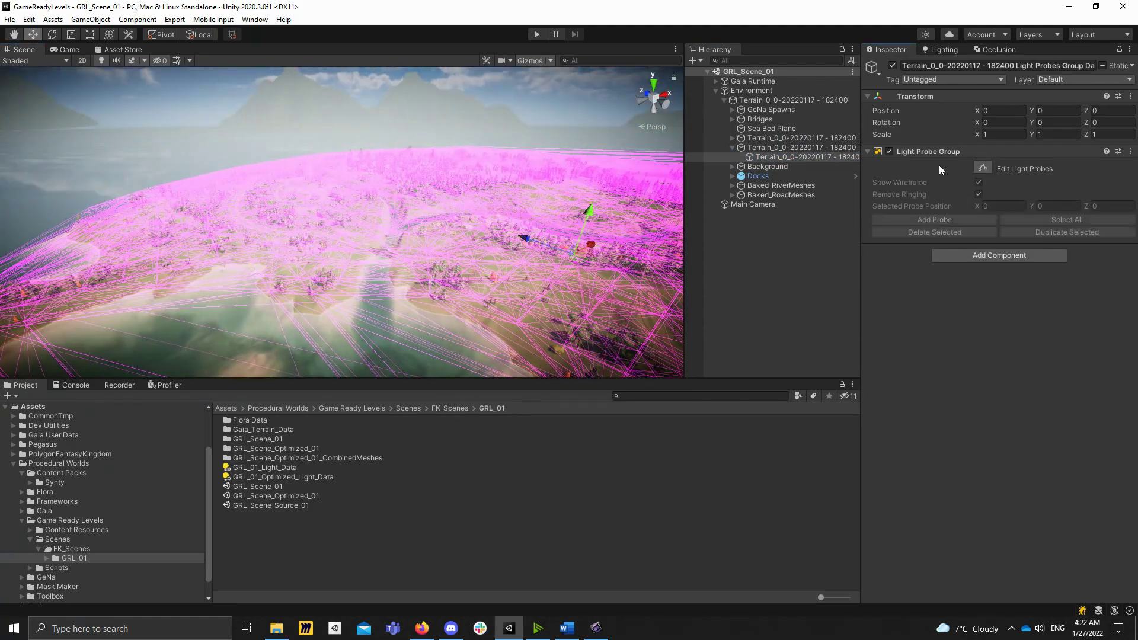
left_click(752, 144)
key("Left")
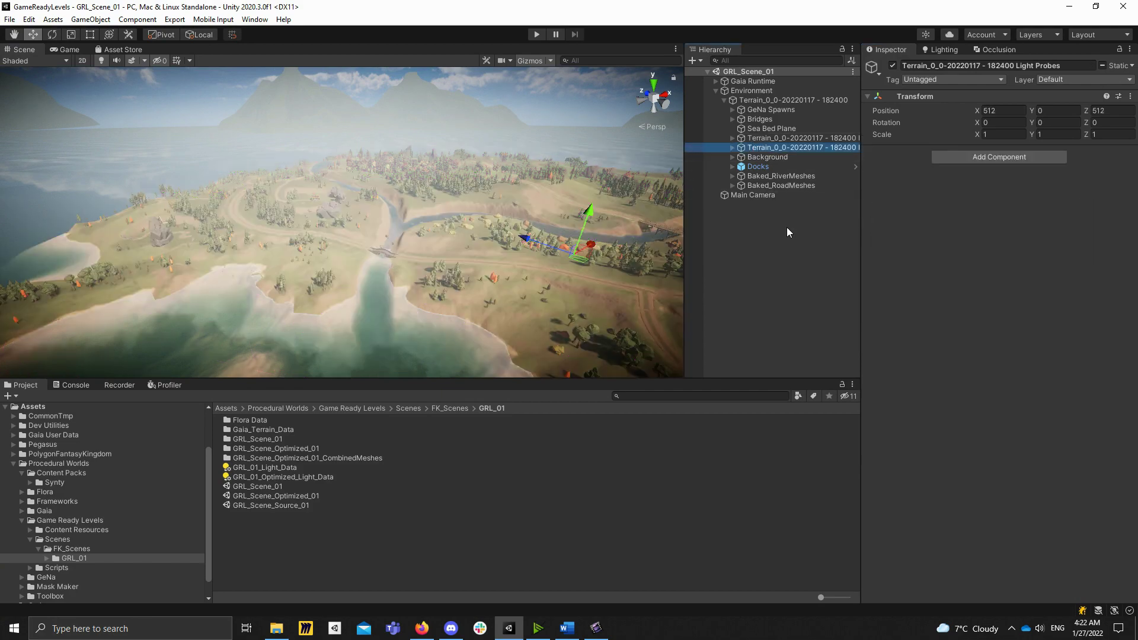
Step: Inspect the Background object and frame the Docks prefab in the scene
key("Down")
right_click_drag(580, 199, 143, 218)
double_click(774, 168)
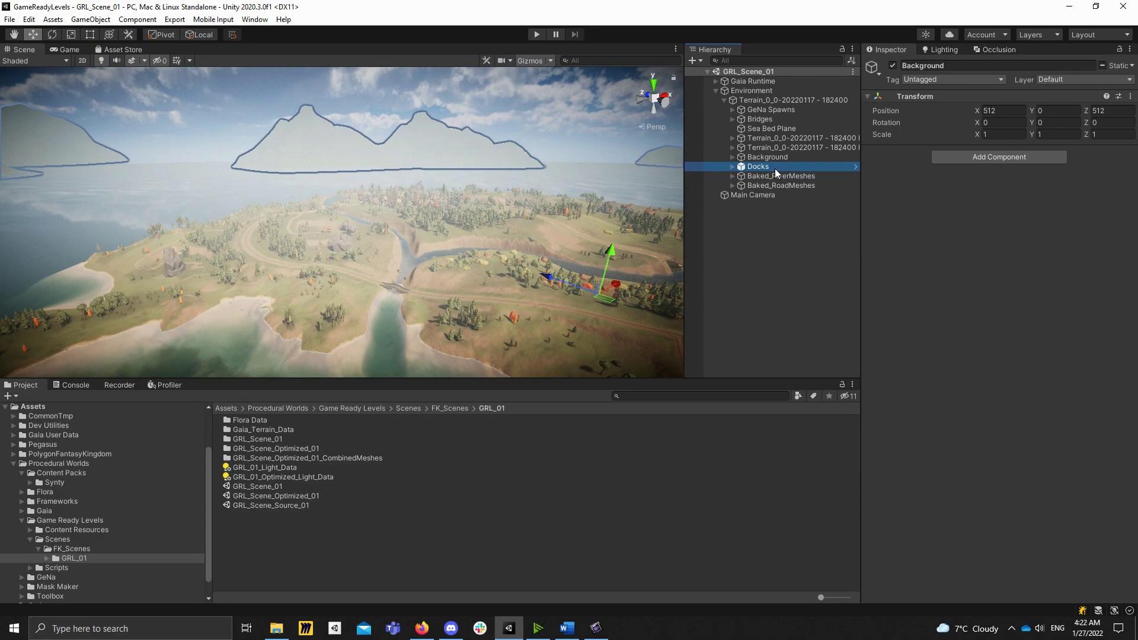
right_click_drag(391, 211, 474, 266)
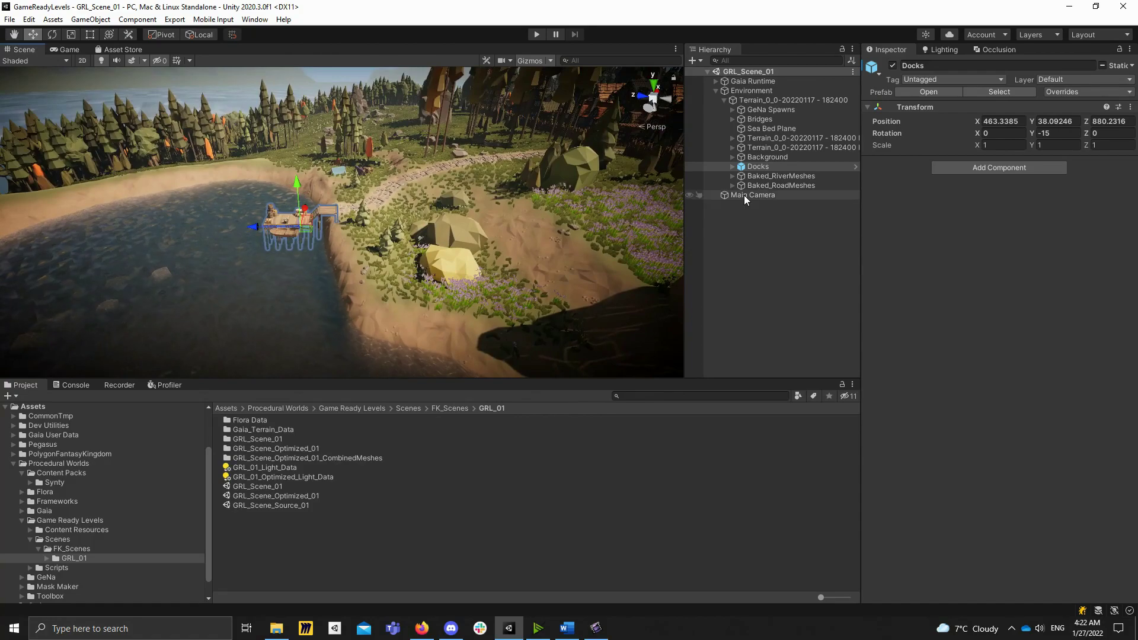
Step: Inspect the Baked_RiverMeshes and Baked_RoadMeshes objects in the scene
left_click(779, 176)
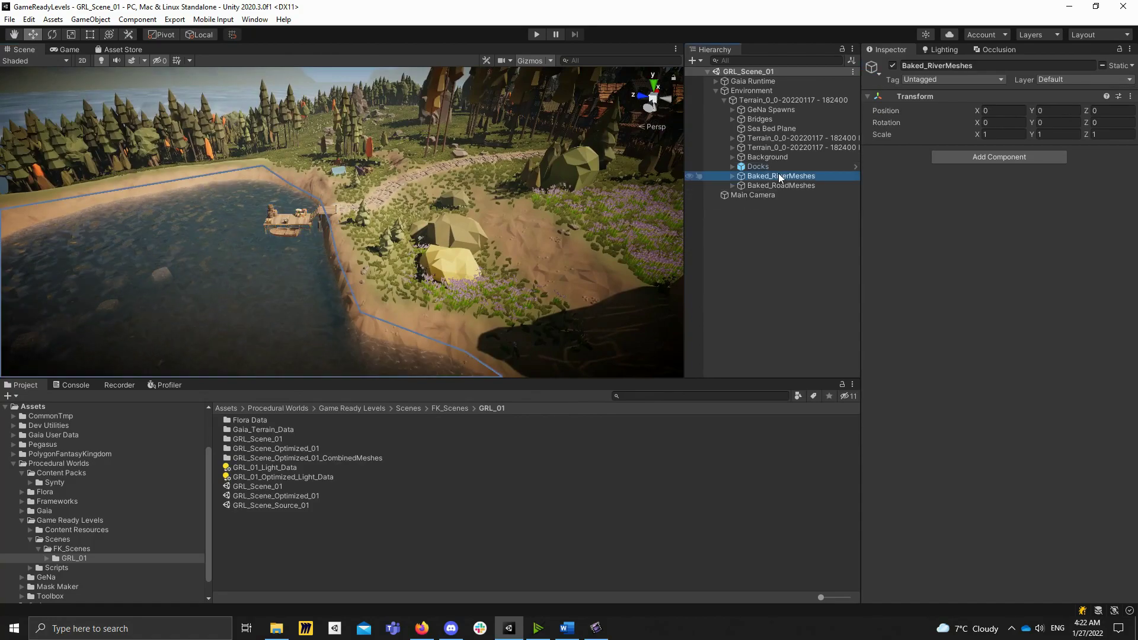
right_click_drag(305, 254, 456, 210)
left_click(761, 186)
Step: Collapse the terrain object and the Environment group, and look over the landscape
left_click(758, 101)
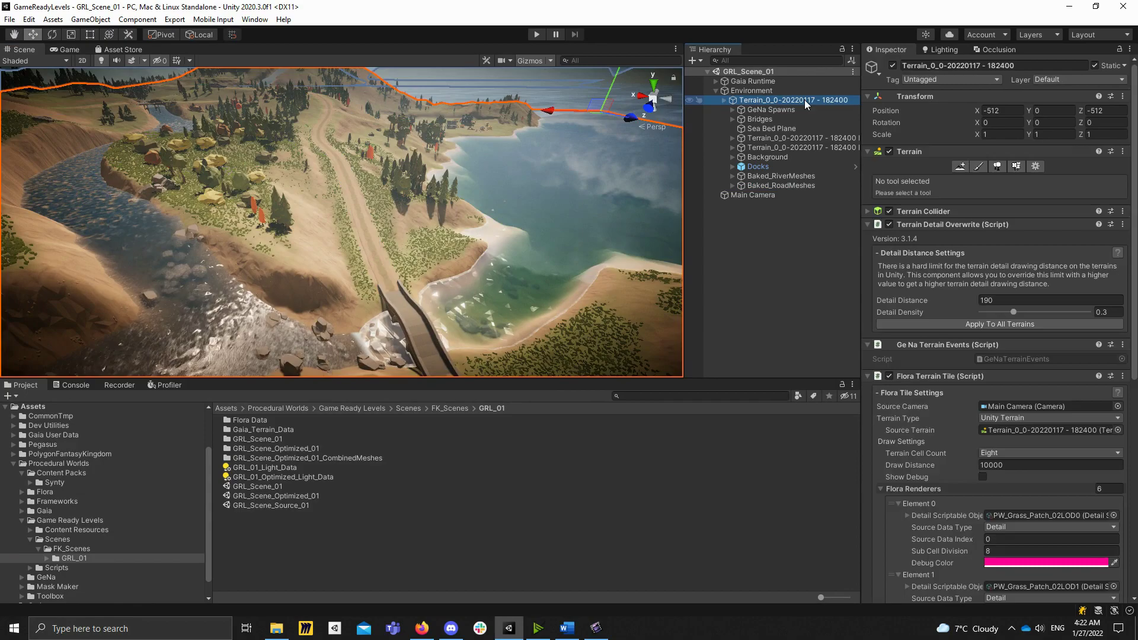
key("Left")
key("Left")
key("Left")
right_click_drag(511, 191, 242, 182)
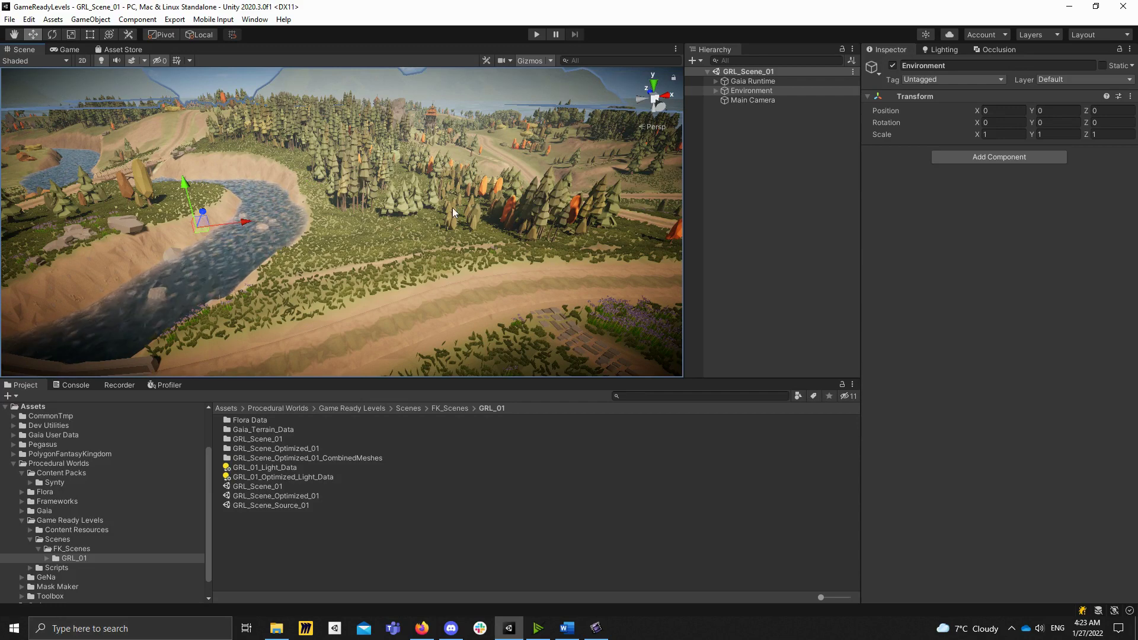
Step: Open the GRL_Scene_Optimized_01 scene and expand its Environment group
left_click(315, 498)
double_click(315, 498)
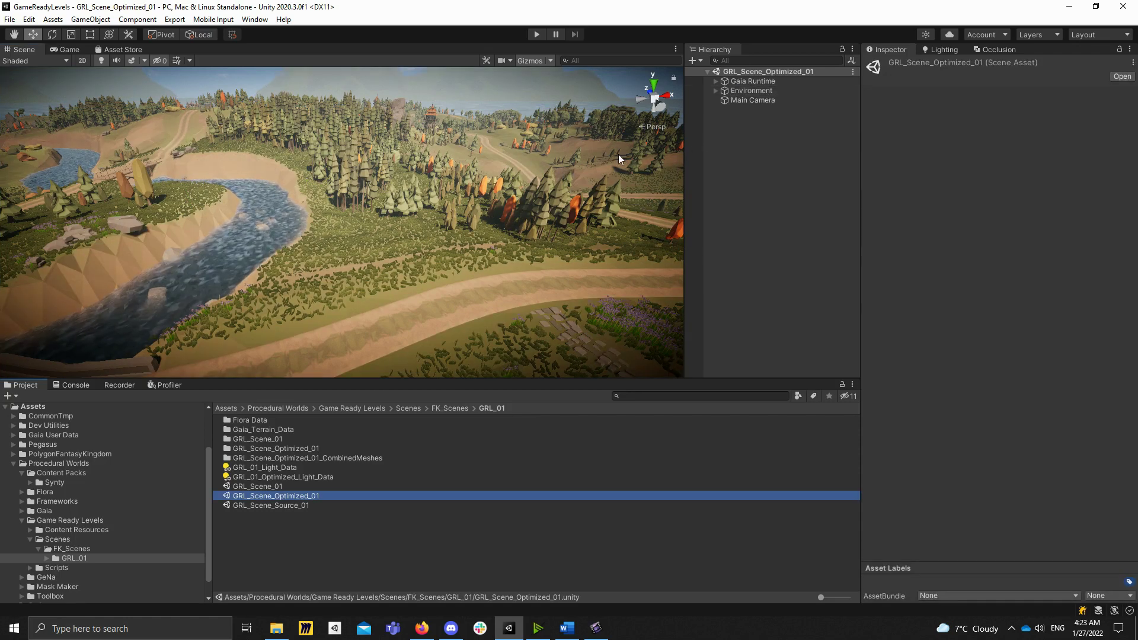
left_click(748, 93)
key("Right")
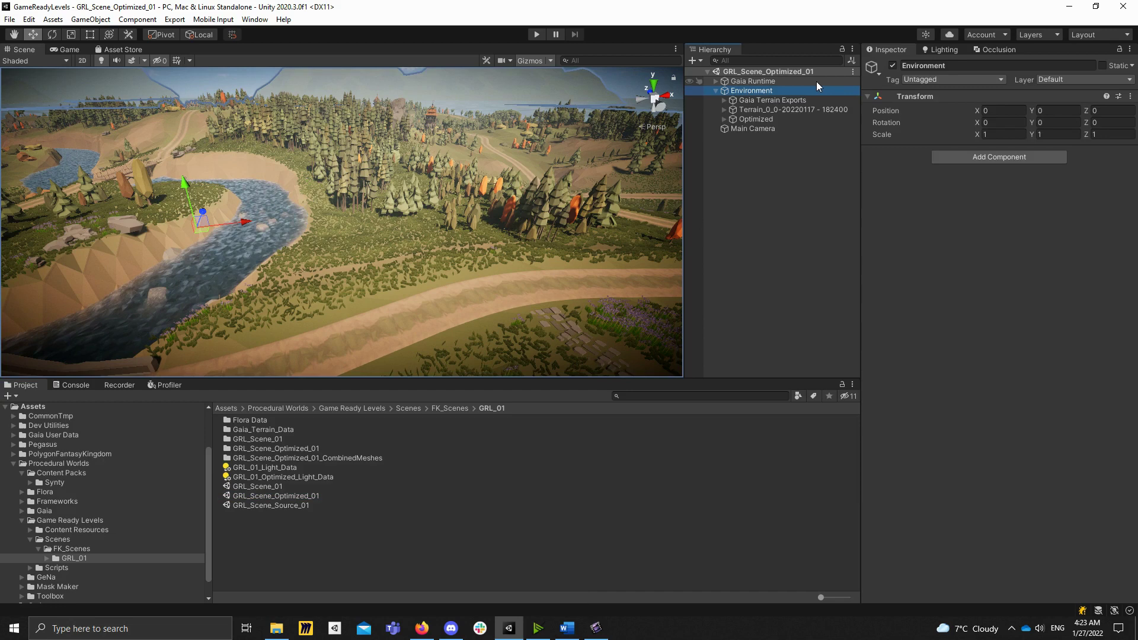
Step: Expand Gaia Terrain Exports, examine its LOD0 mesh terrain's components and low-poly surface, and collapse the group
key("Down")
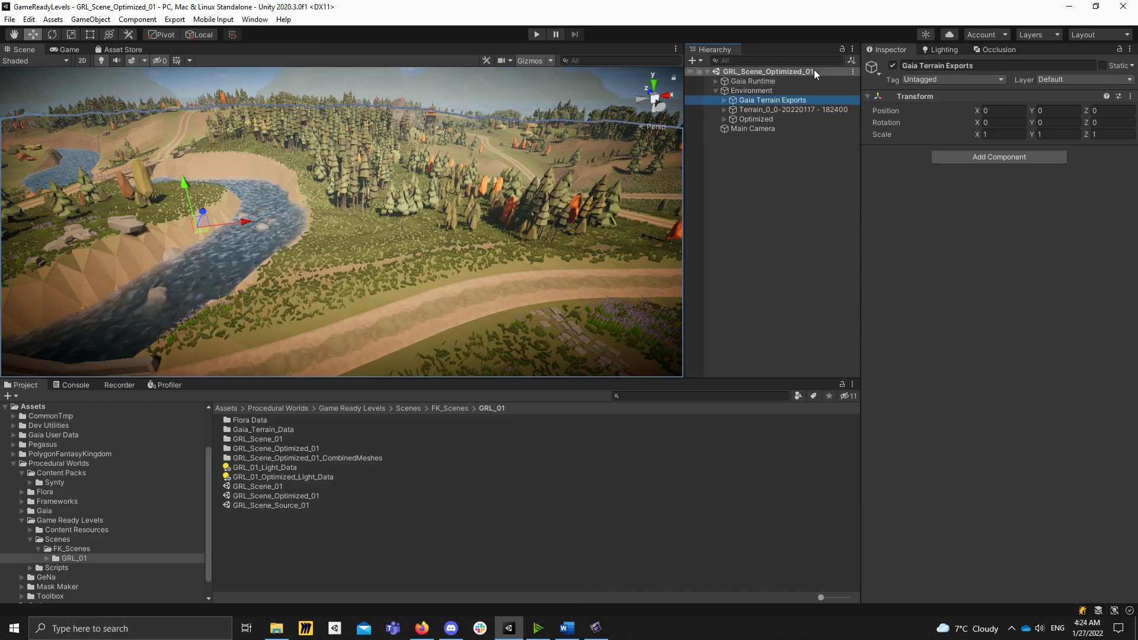
key("Right")
key("Down")
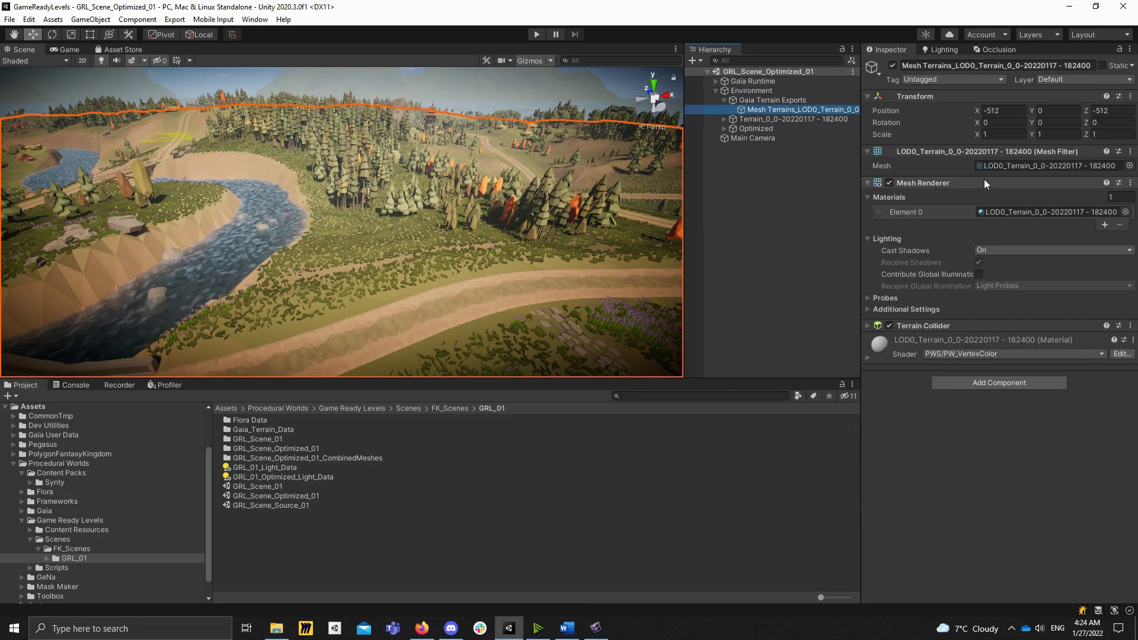
right_click_drag(408, 108, 332, 103)
left_click_drag(333, 104, 561, 193, "alt")
key("s")
right_click_drag(562, 193, 628, 172)
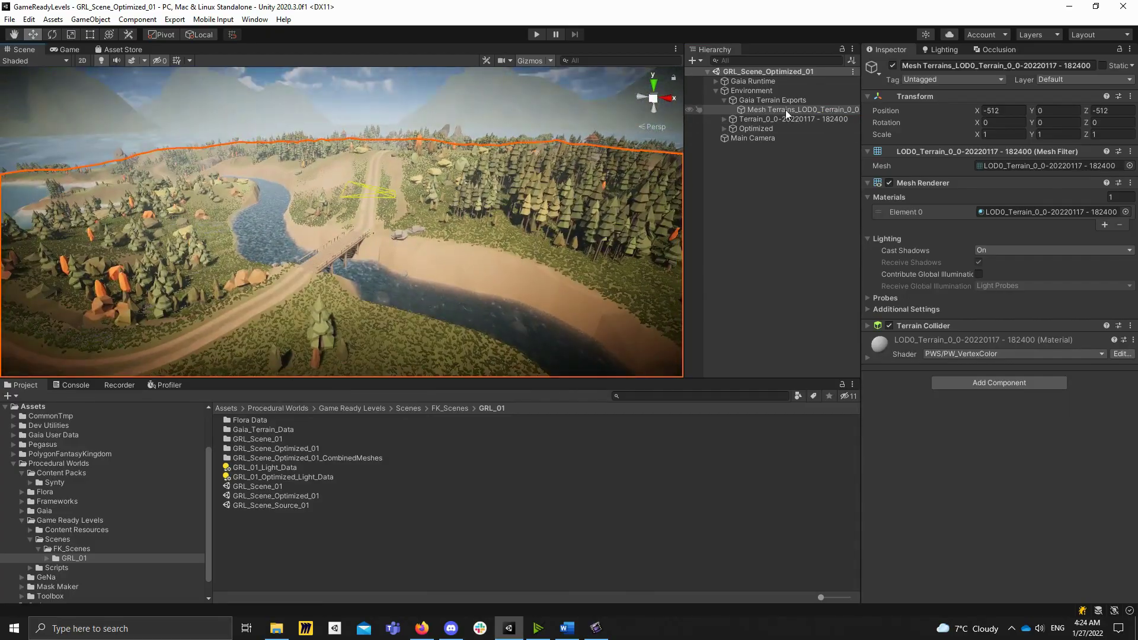
left_click(778, 102)
key("Left")
Step: Select the original terrain object under Environment and examine its Terrain Settings, including the Draw option
key("Down")
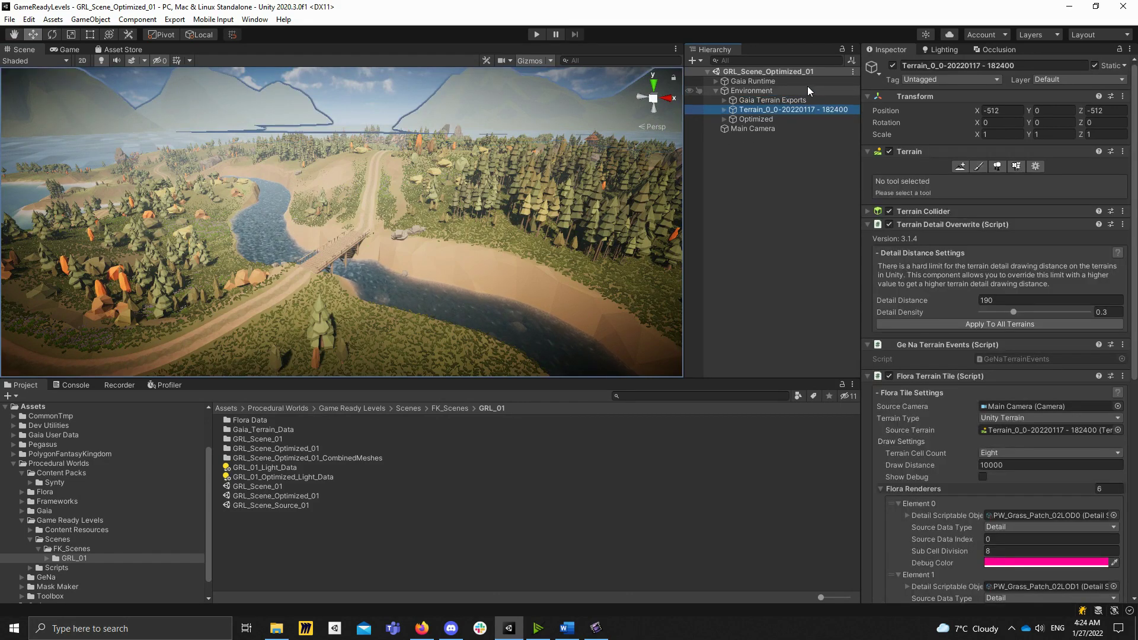
left_click(1035, 165)
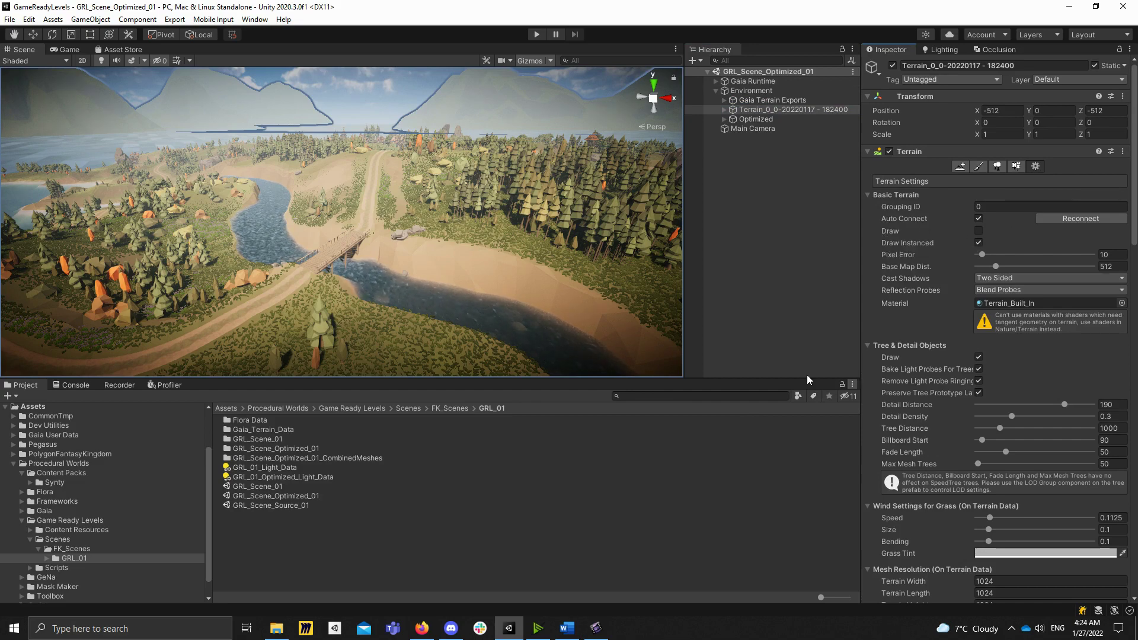
key("w")
right_click_drag(460, 255, 474, 284)
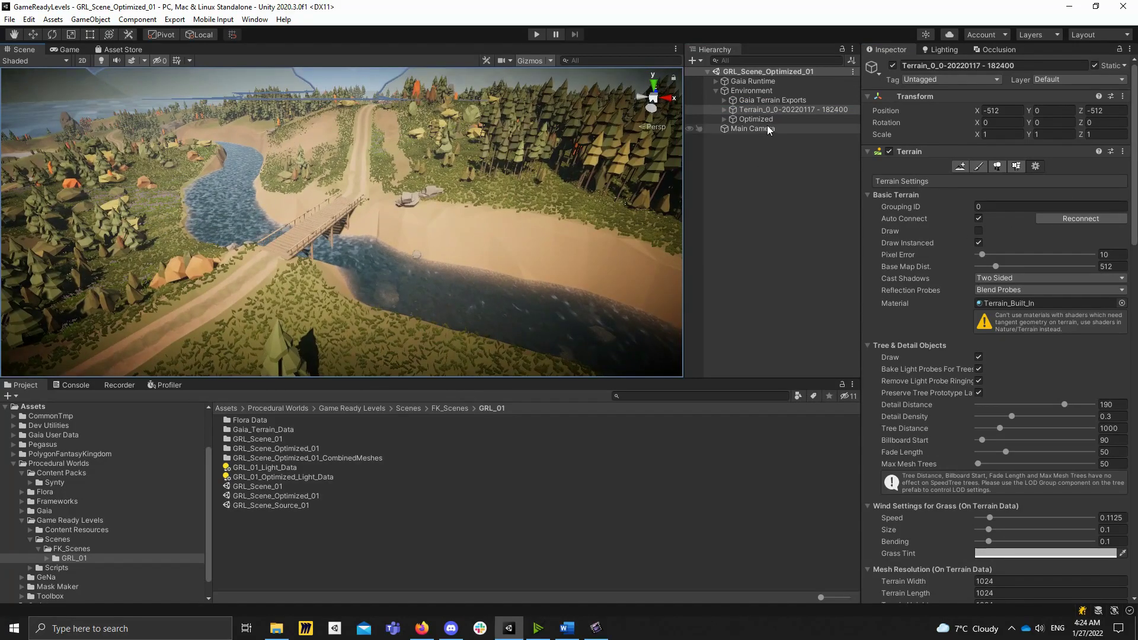
Step: Expand the terrain object, inspect its deactivated GeNa Spawns child, and collapse the terrain
left_click(725, 109)
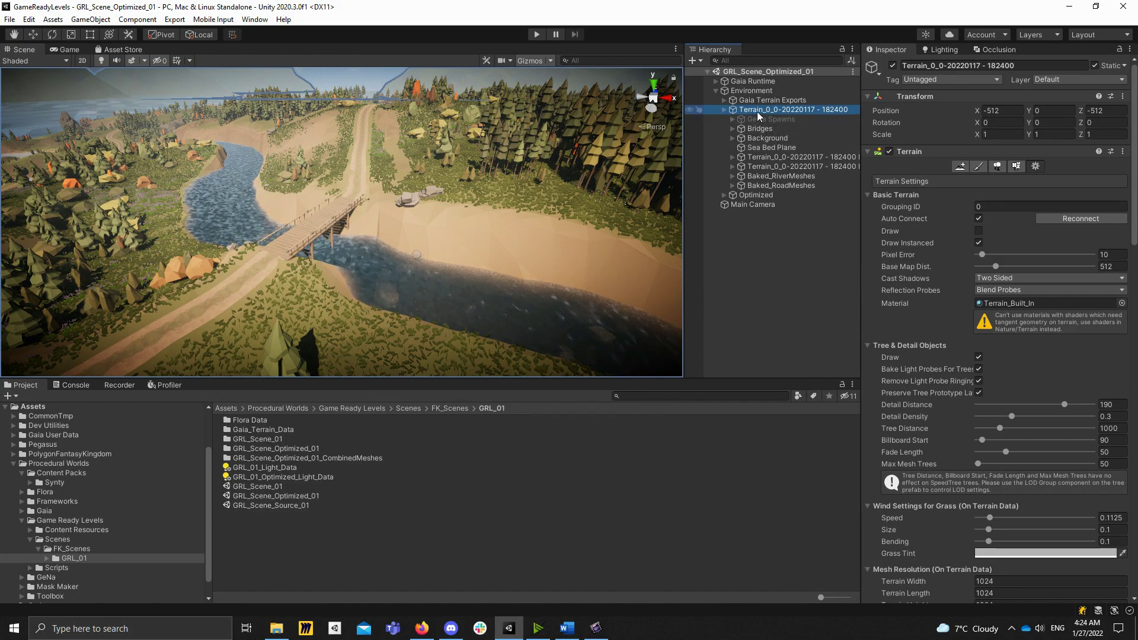
left_click(774, 119)
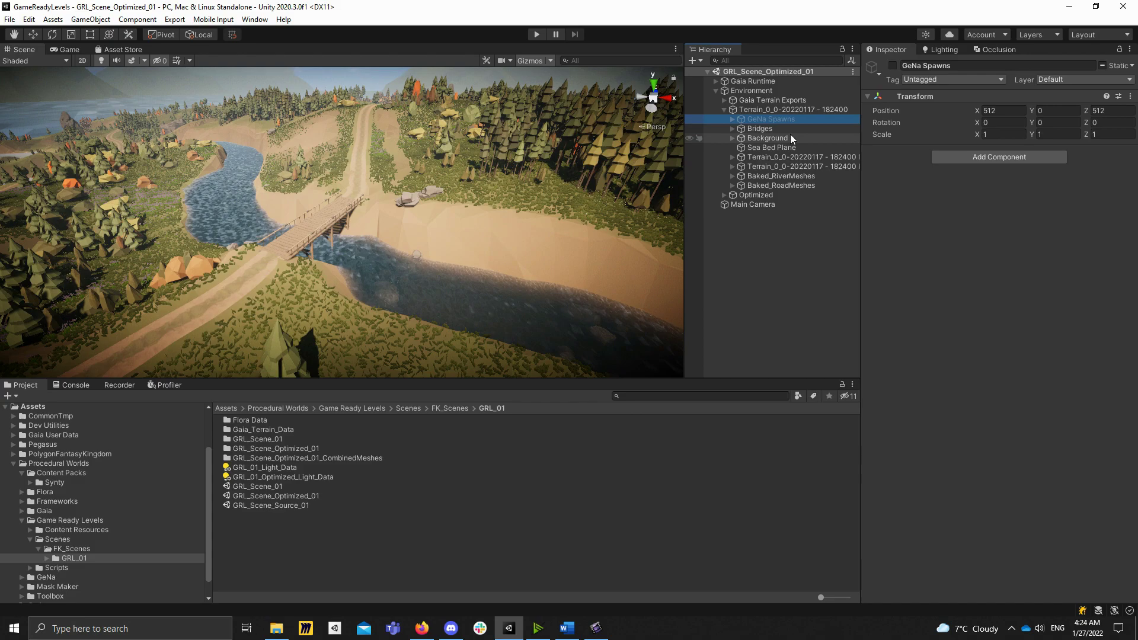
key("Left")
key("Left")
Step: Expand the Optimized object and inspect its Small Objects, Medium Objects and Large Objects groups over the town
left_click(769, 119)
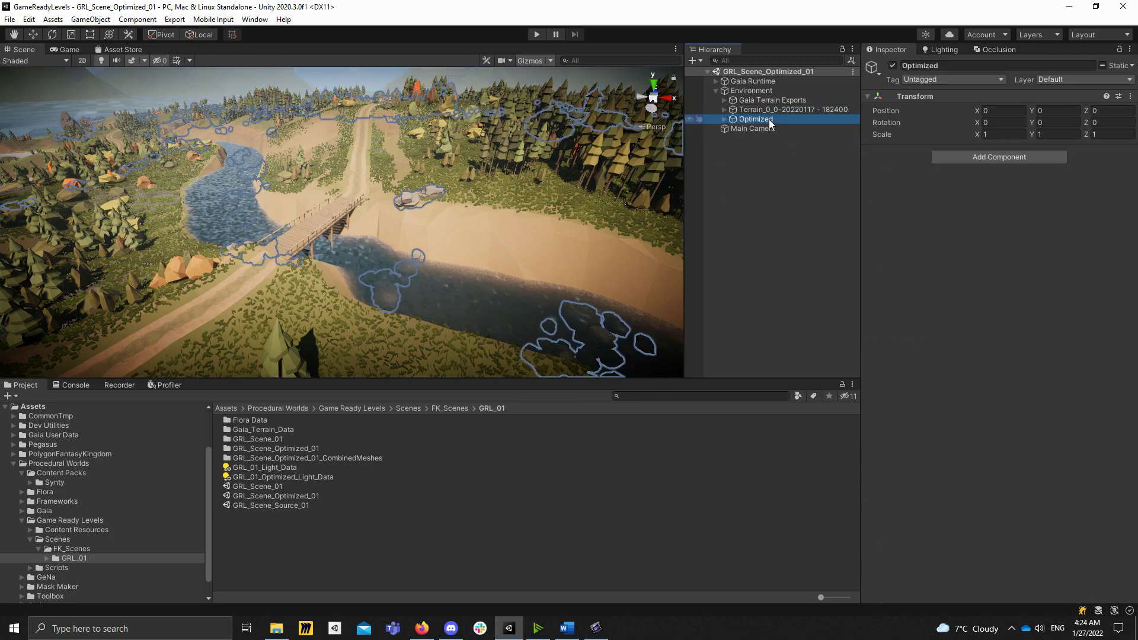
right_click_drag(468, 204, 556, 145)
left_click(755, 120)
key("Right")
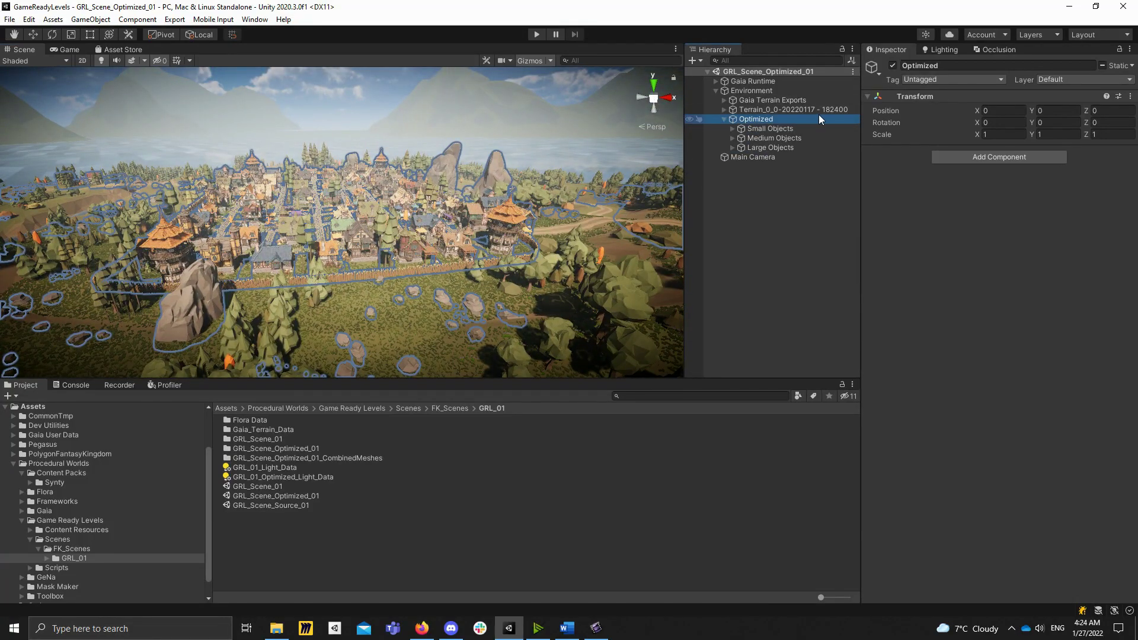
key("Down")
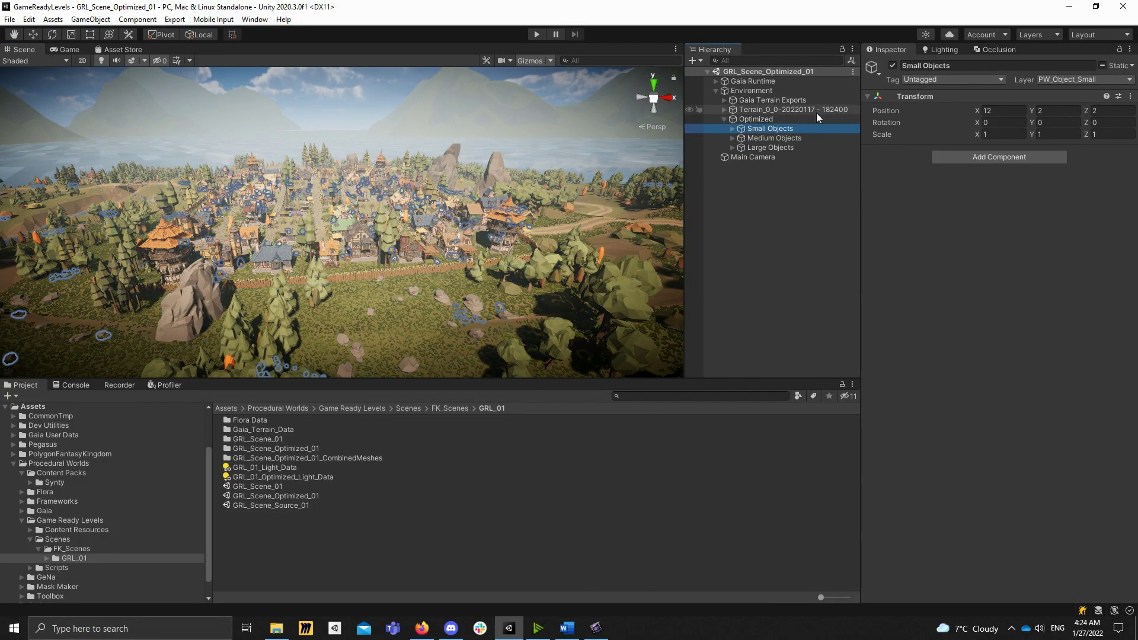
key("Down")
key("Down")
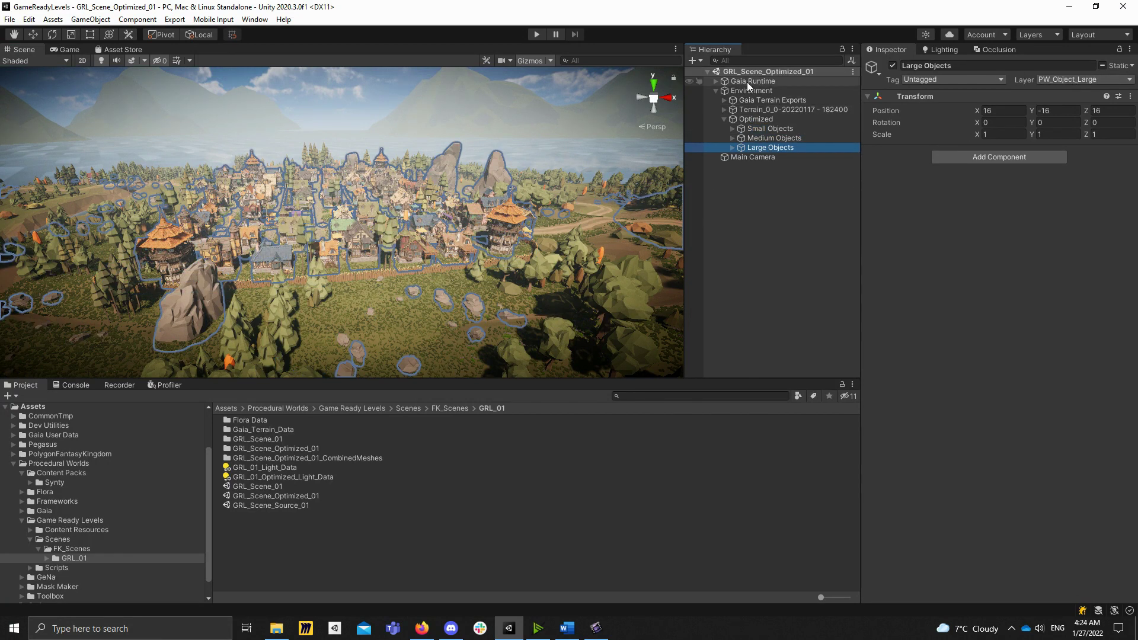
Step: Fly from the town to the river to view the low-poly terrain of the optimized scene
left_click_drag(652, 108, 681, 145, "alt")
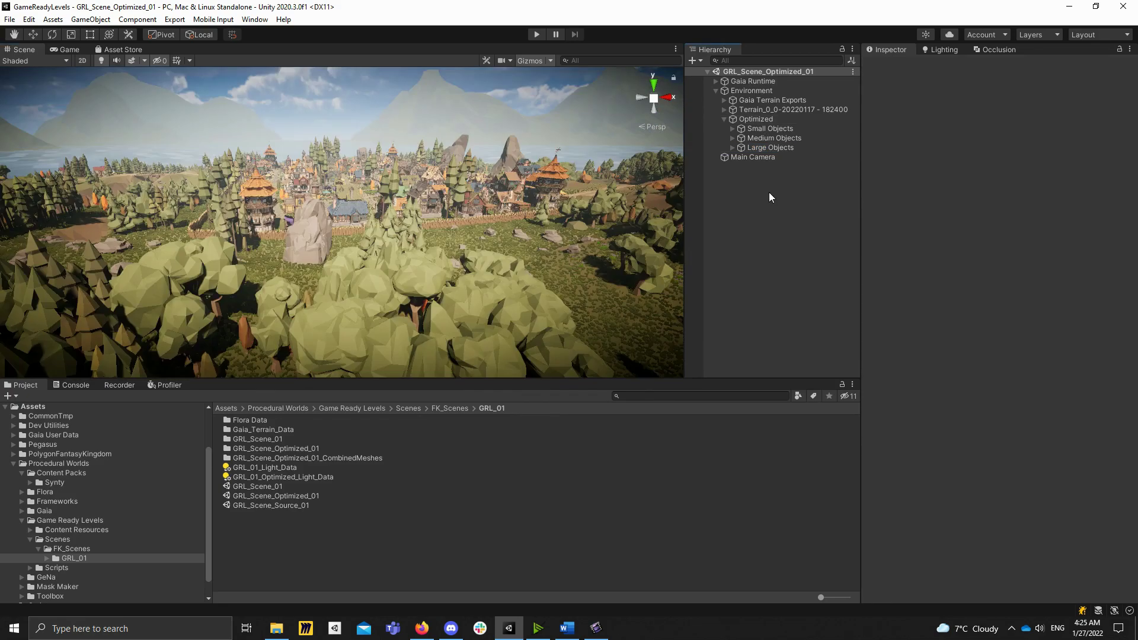
left_click_drag(464, 194, 324, 191, "alt")
key("w")
right_click_drag(324, 190, 312, 182)
left_click_drag(312, 184, 516, 295, "alt")
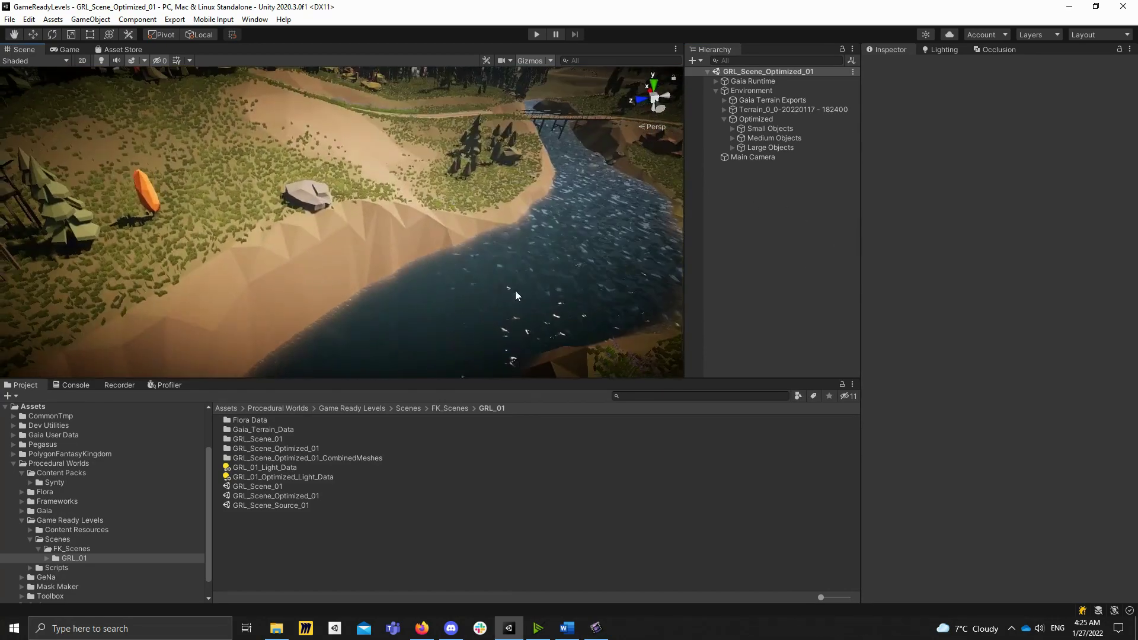
Step: Select the mesh terrain and the orange-roofed tower at the town's corner, and inspect the tower's combined mesh and its place in the hierarchy
left_click(347, 235)
left_click_drag(388, 236, 253, 219, "alt")
right_click_drag(253, 219, 465, 295)
left_click(465, 295)
scroll(797, 166, "up", 8)
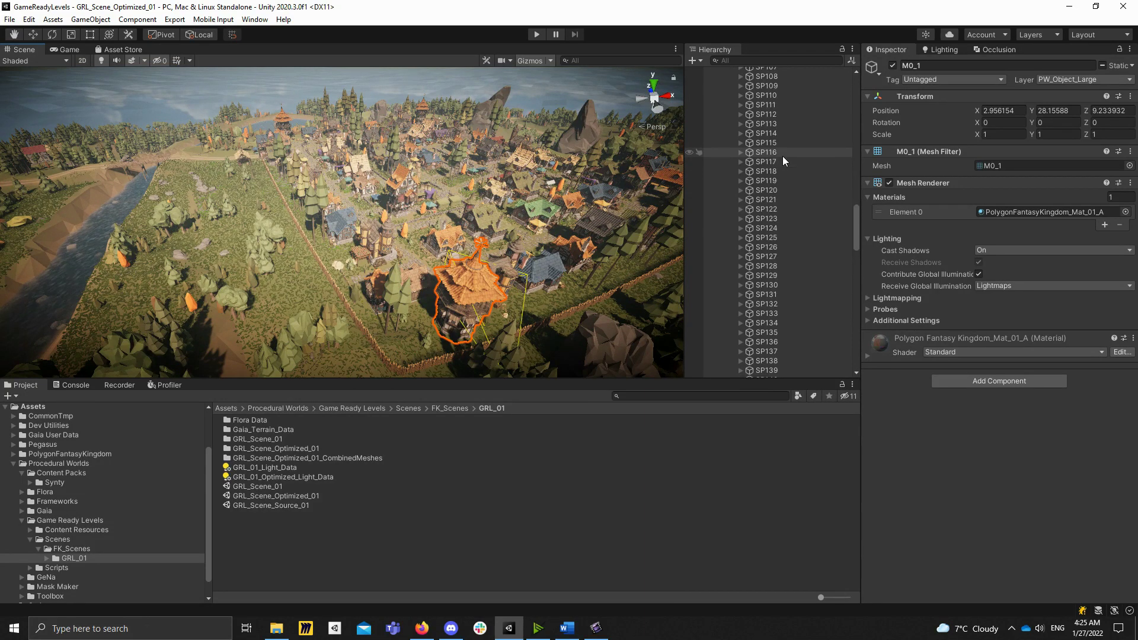
scroll(823, 136, "up", 15)
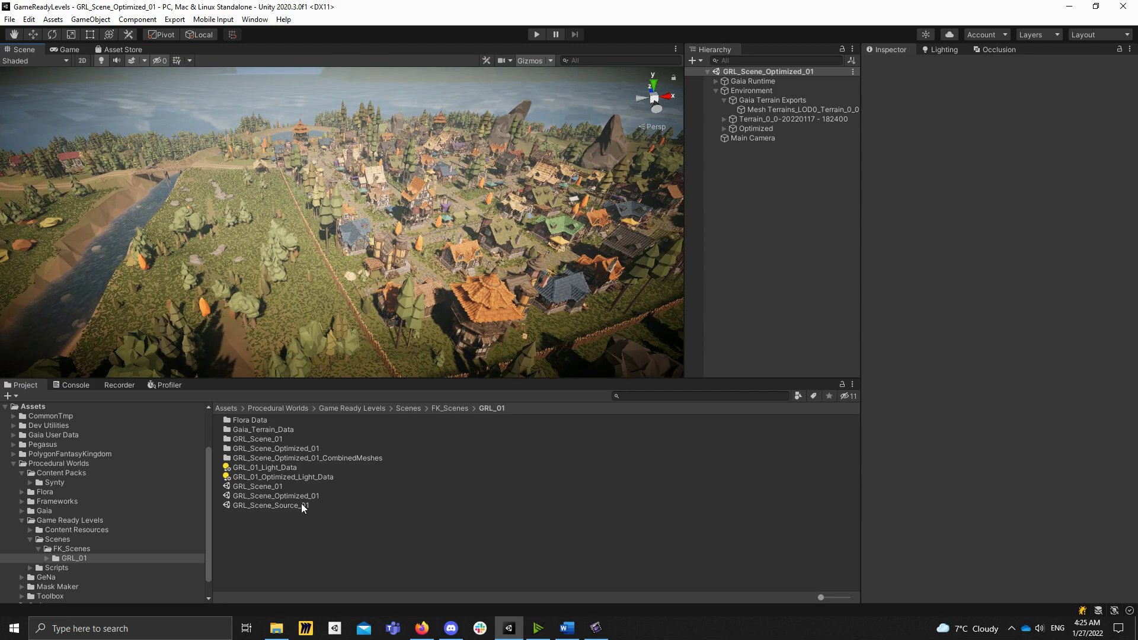
Step: Open the GRL_Scene_Source_01 scene, inspect the children of Gaia Tools, and collapse the group
left_click(303, 506)
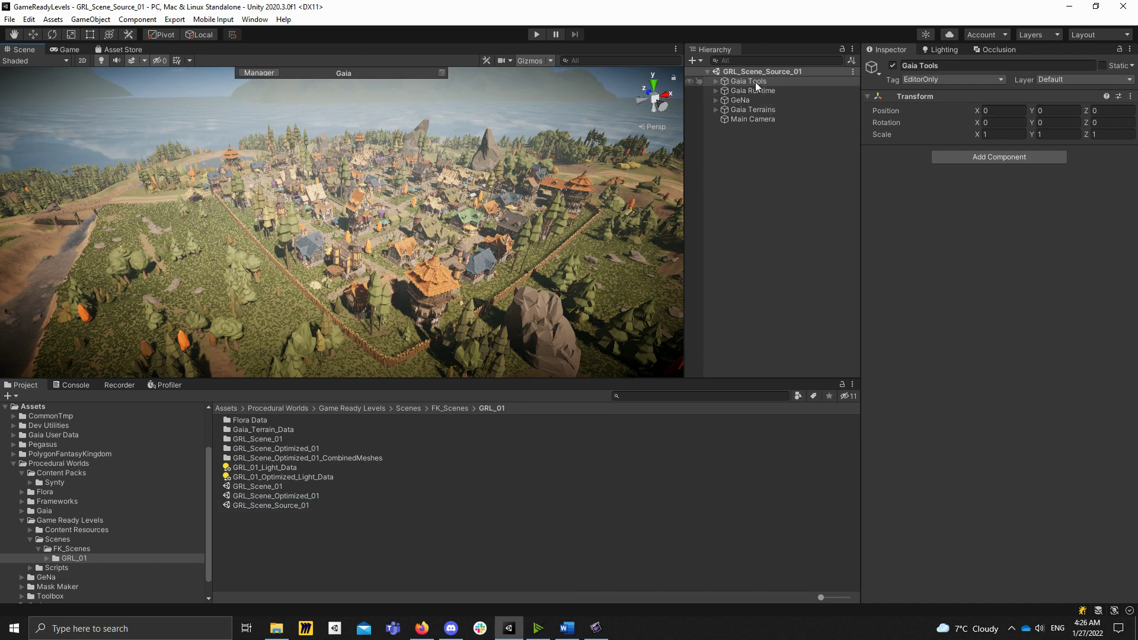
left_click(715, 82)
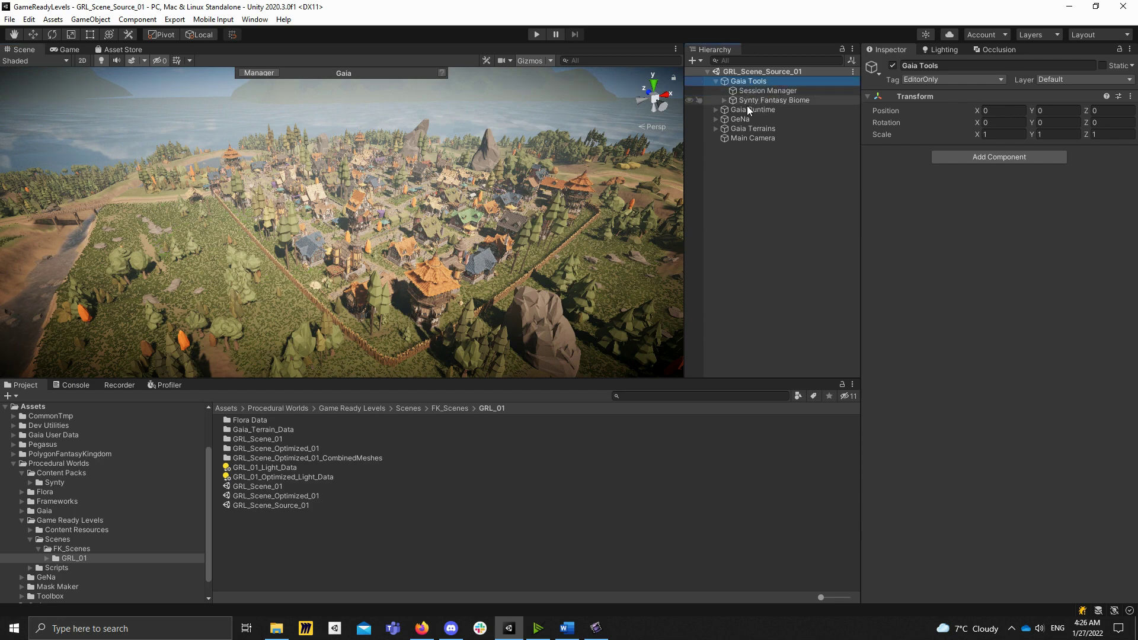
left_click(715, 81)
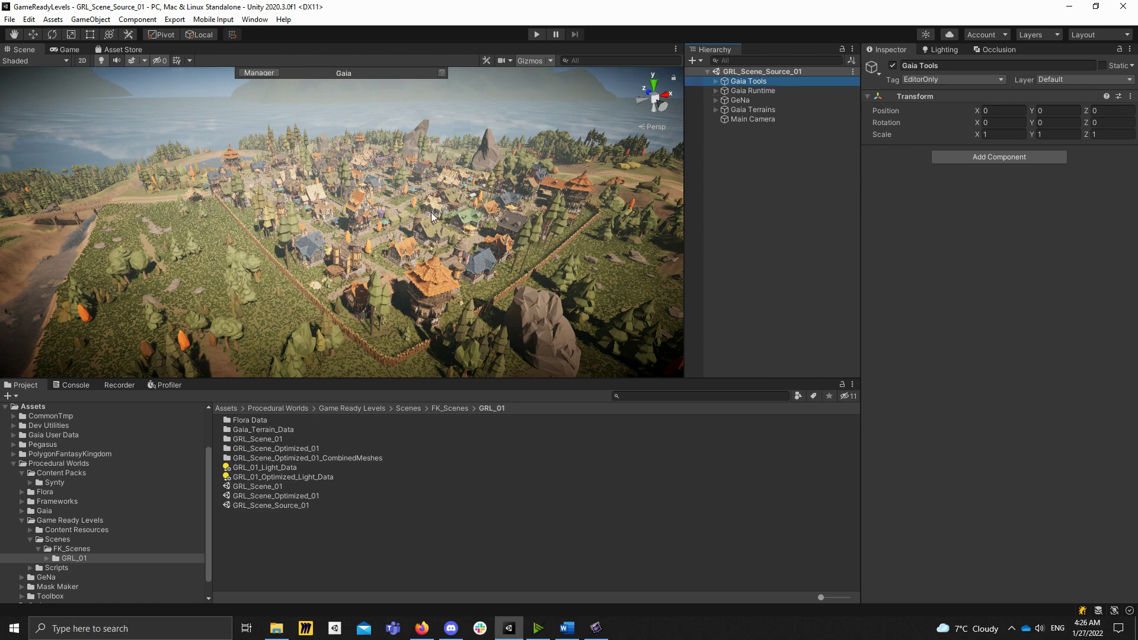
Step: Expand the Gaia Runtime group in the source scene, inspect its children and global settings, and collapse it
right_click_drag(349, 185, 385, 185)
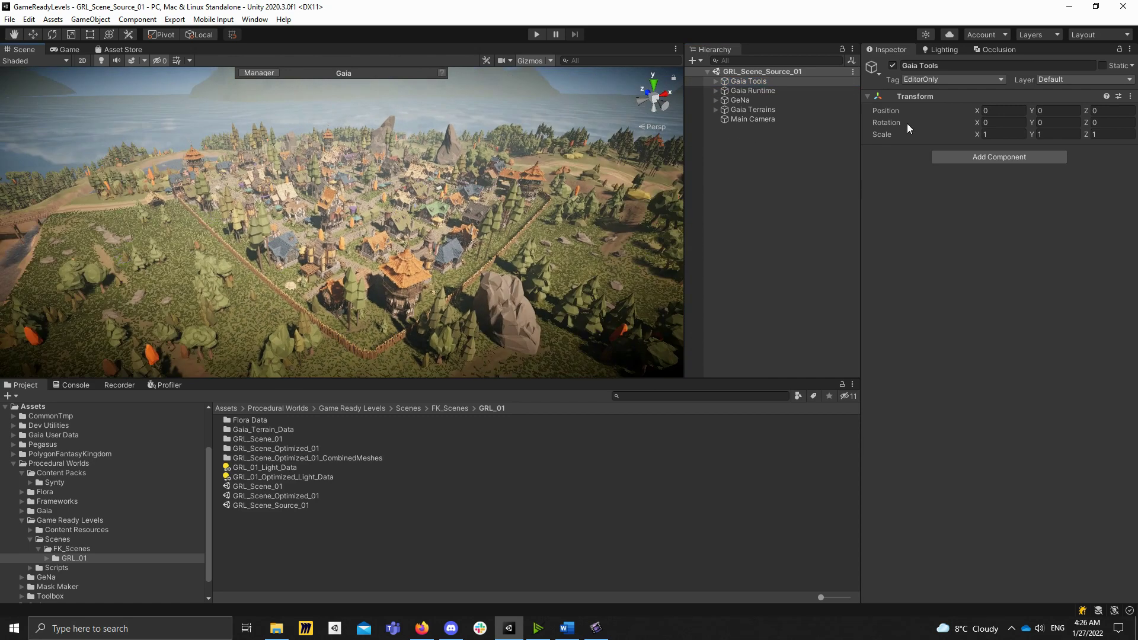
left_click(766, 91)
key("Right")
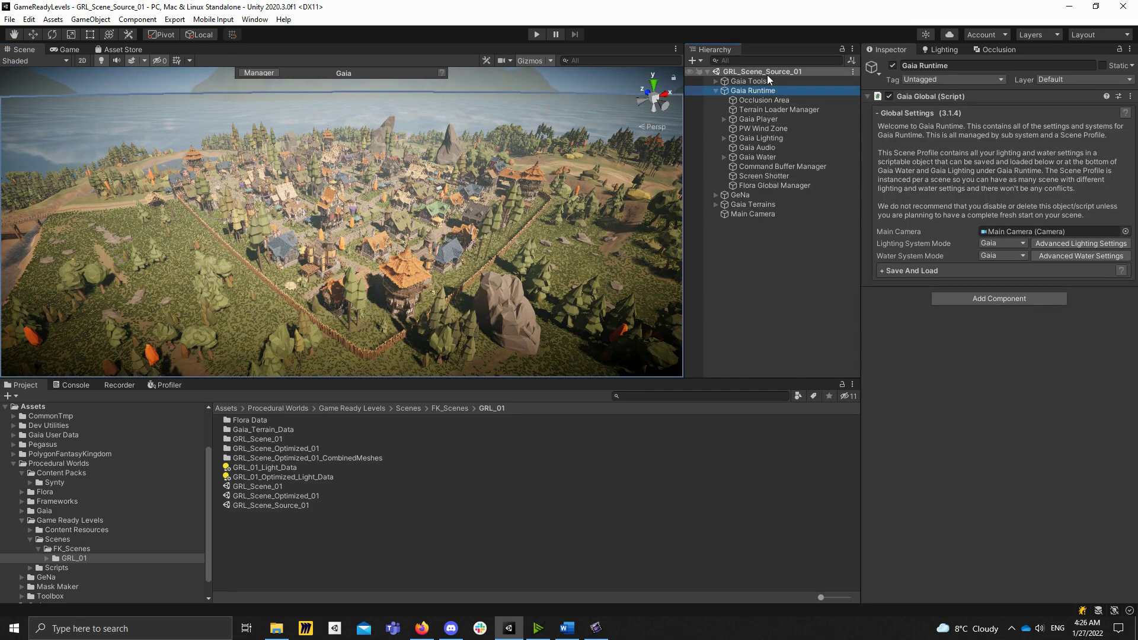
key("Left")
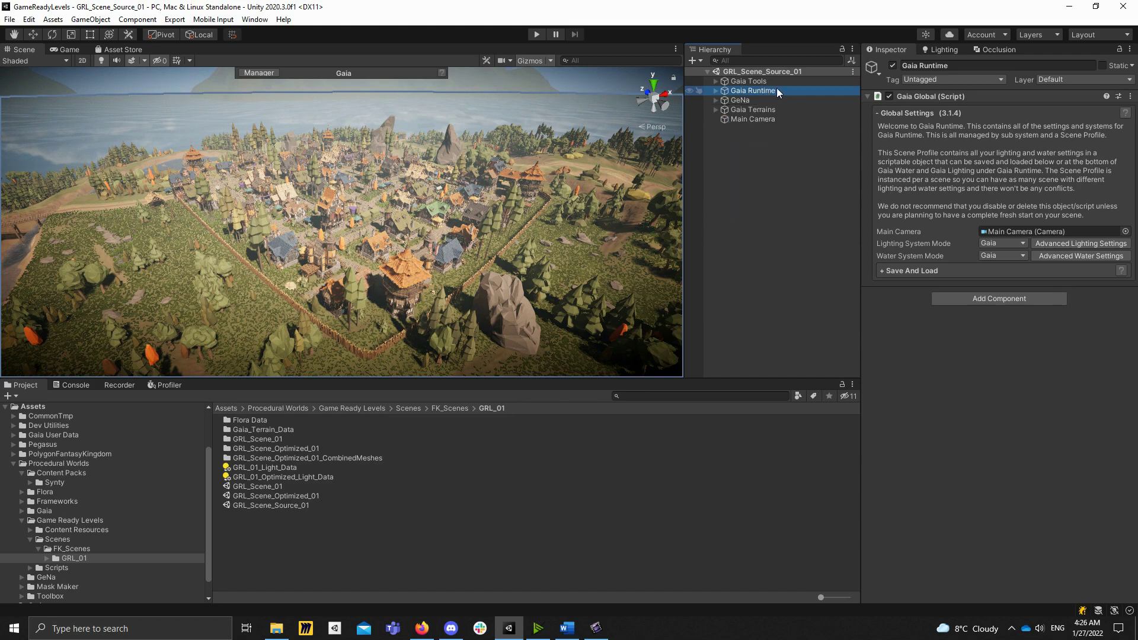
Step: Expand GeNa and its GeNa Splines group and view the road and river splines across the landscape
key("Down")
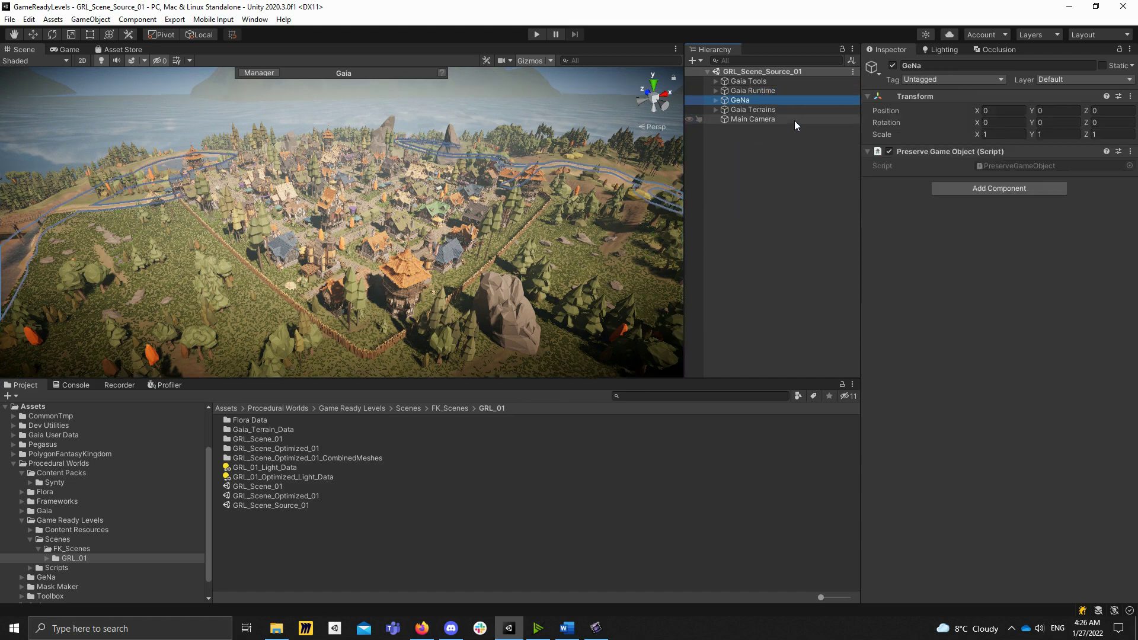
key("Right")
key("Down")
key("Down")
key("Right")
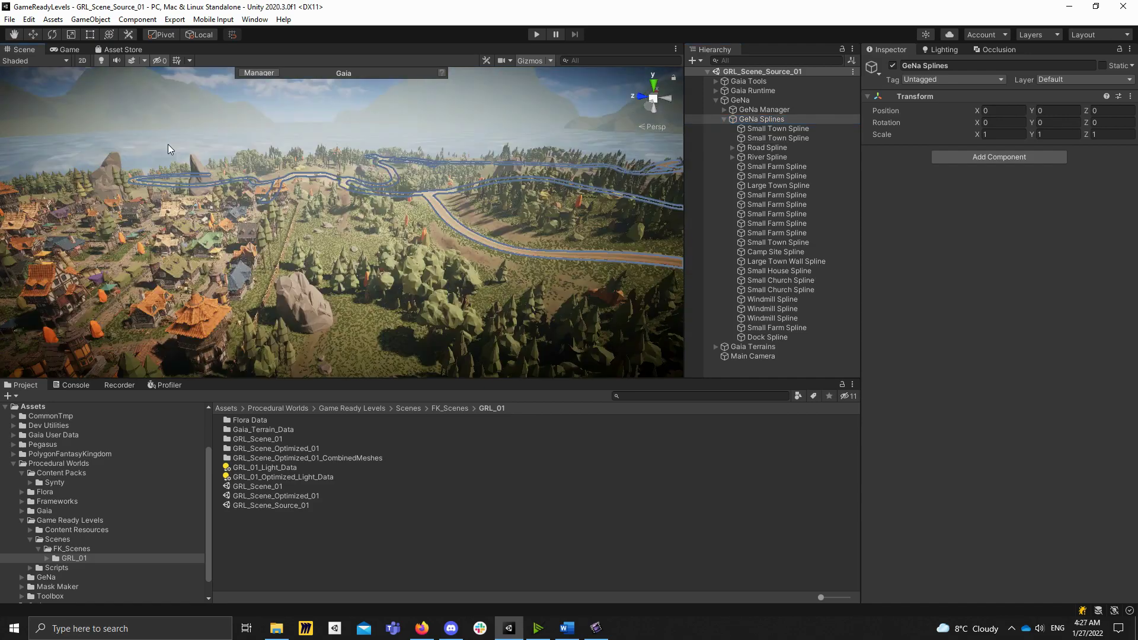
right_click_drag(169, 144, 438, 169)
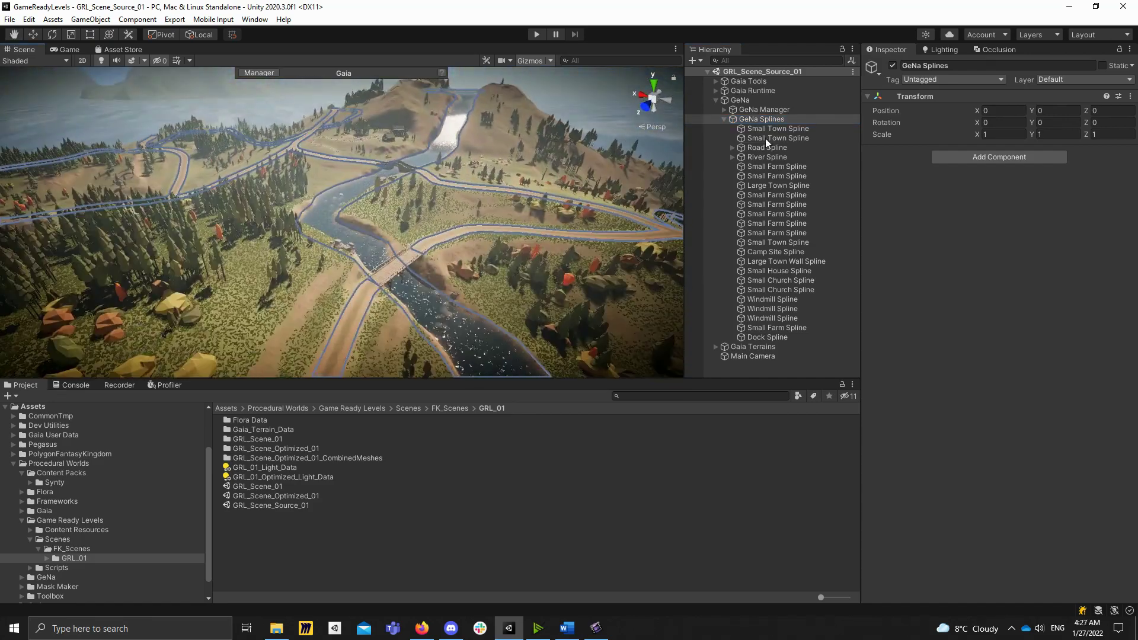
Step: Inspect the first Small Town Spline, its path through the market and its Street Lamp 1 spawner extension settings
left_click(805, 129)
right_click_drag(249, 140, 913, 156)
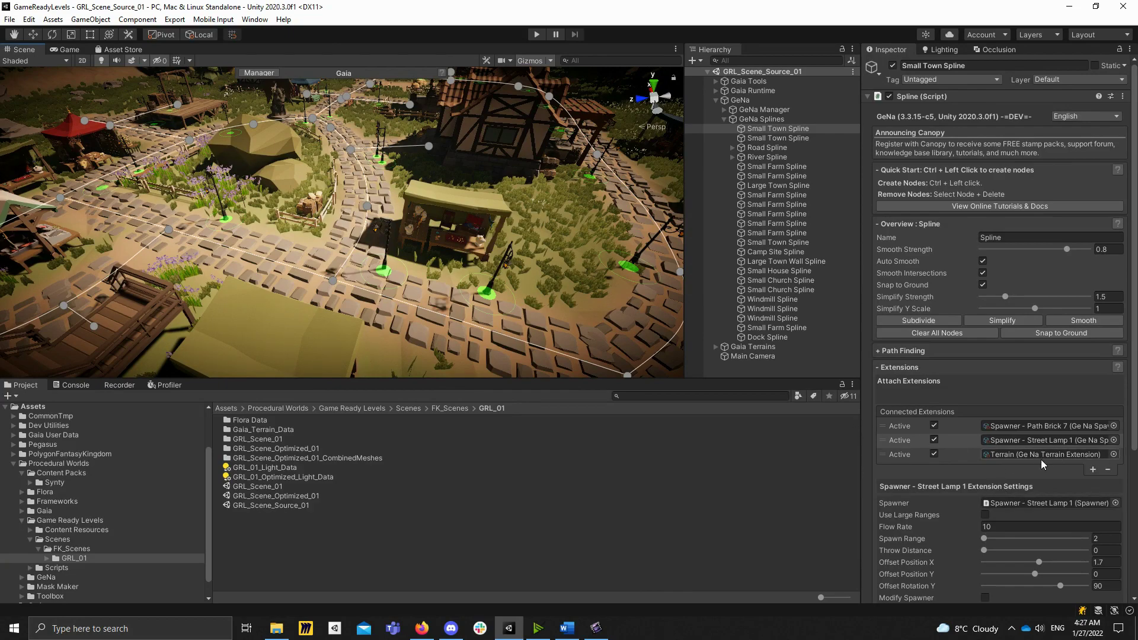
right_click_drag(368, 285, 351, 285)
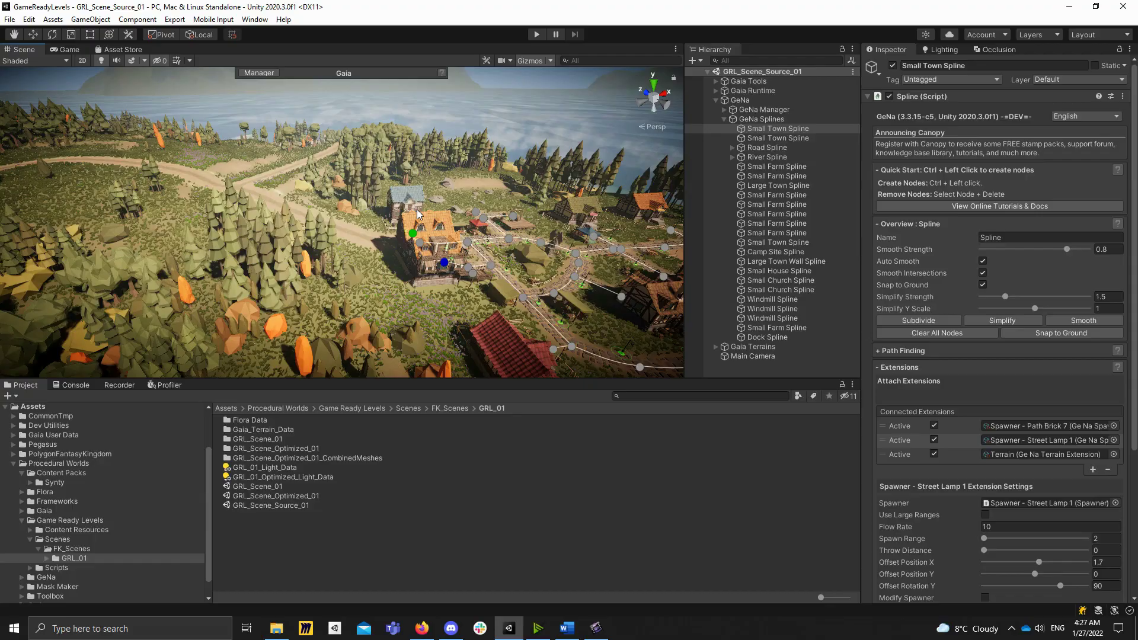
right_click_drag(417, 211, 249, 193)
Step: Inspect the Road Spline and the River Spline by following their courses over the hills and water
left_click(779, 147)
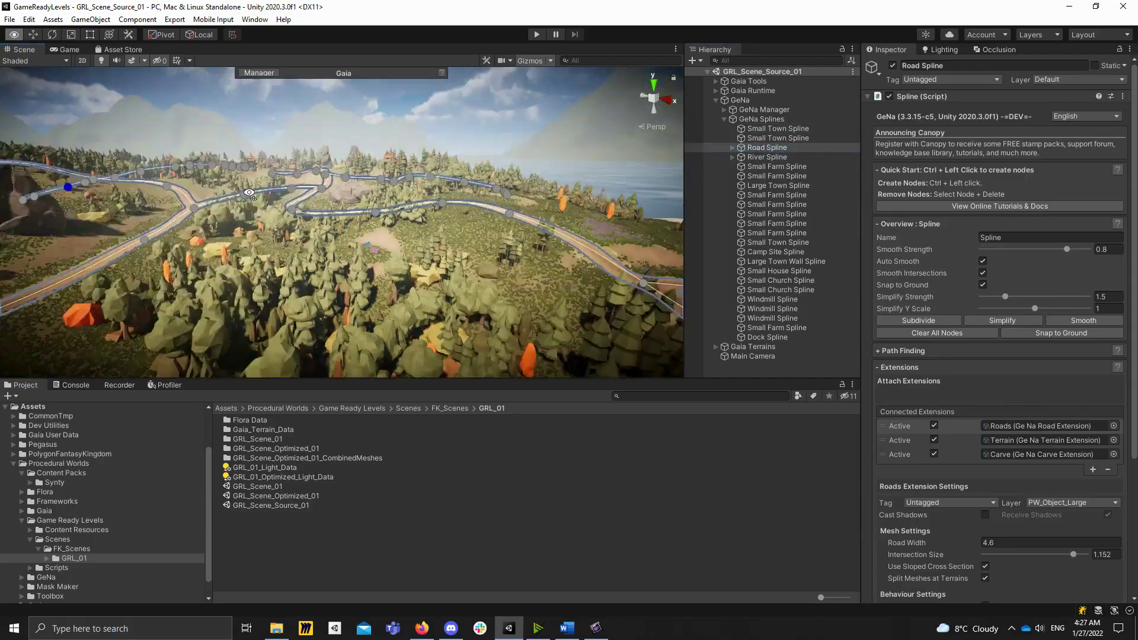
left_click_drag(250, 193, 48, 216, "alt")
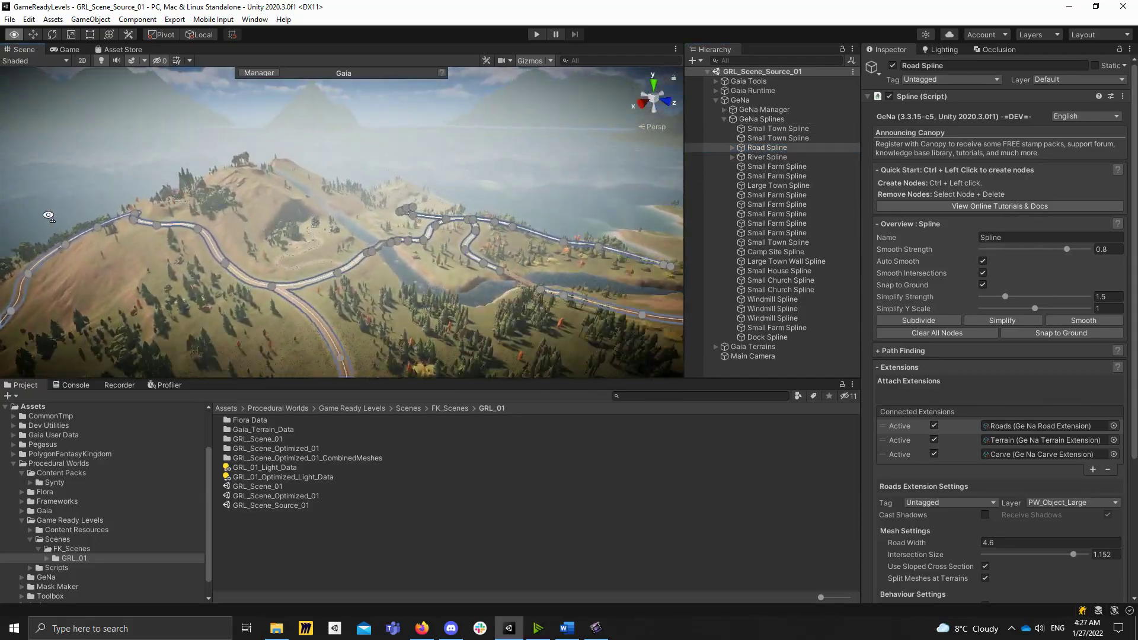
right_click_drag(48, 215, 366, 200)
key("w")
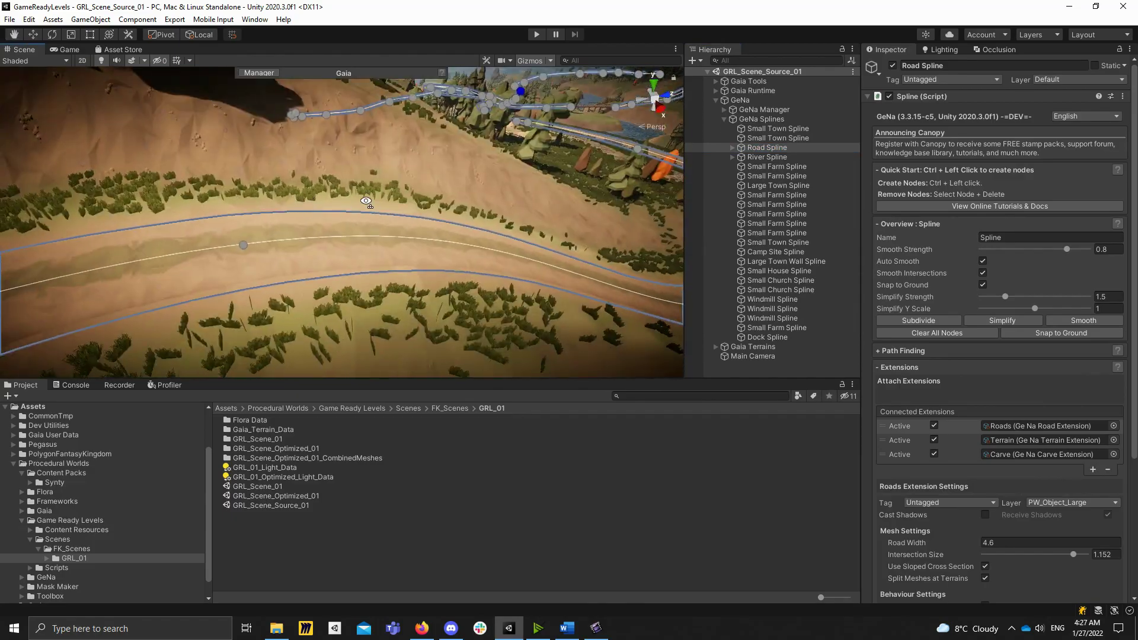
scroll(366, 201, "down", 10)
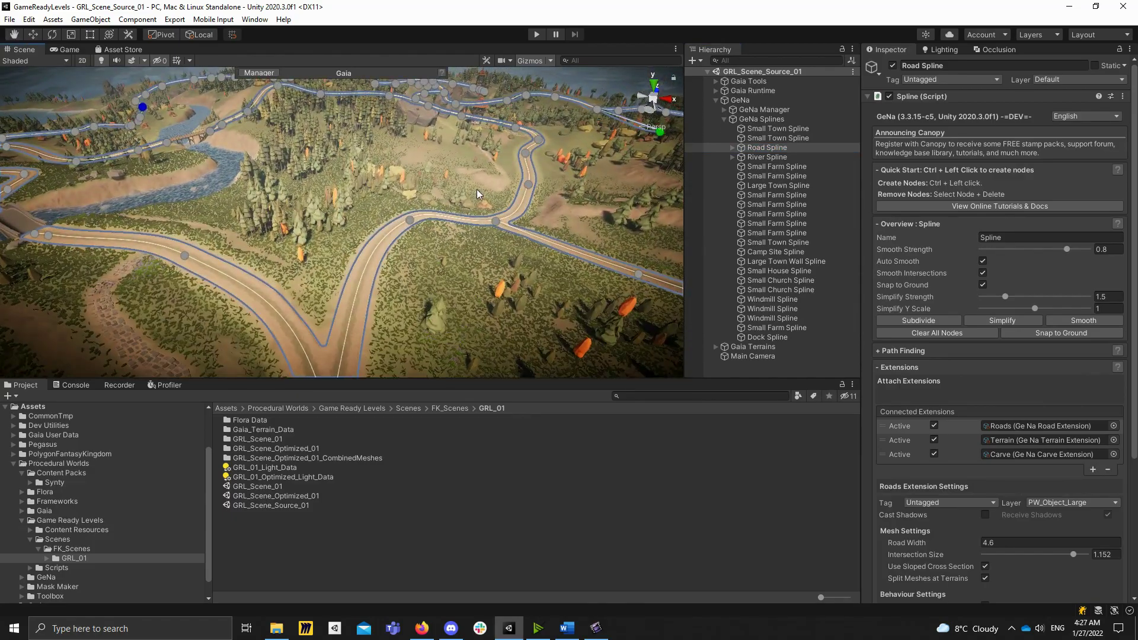
right_click_drag(544, 196, 375, 182)
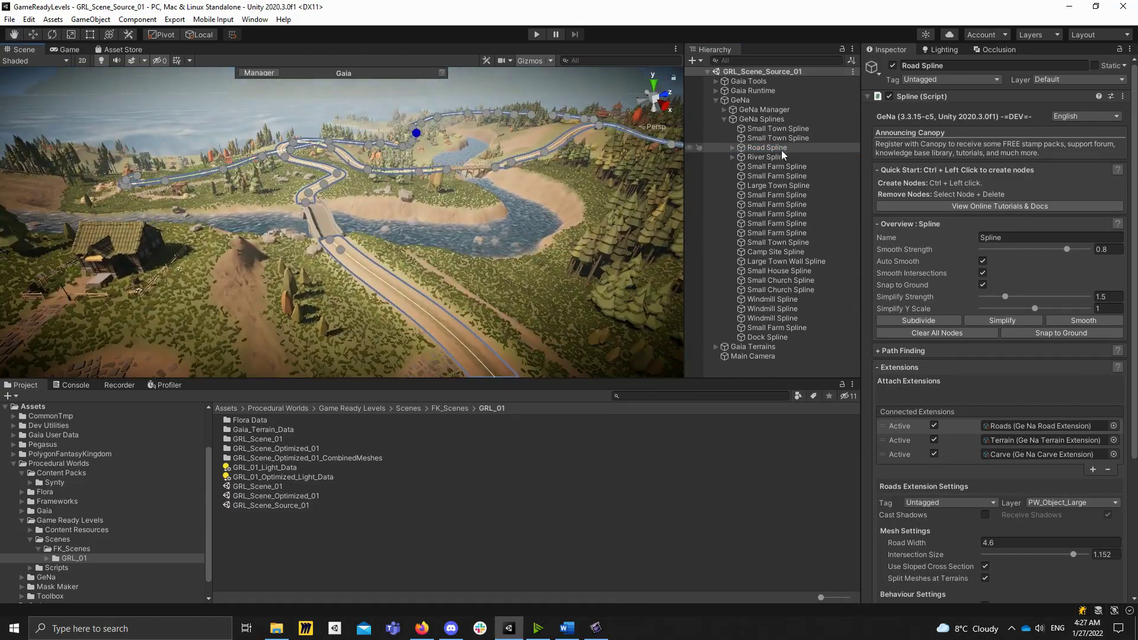
left_click(771, 161)
right_click_drag(322, 226, 1054, 190)
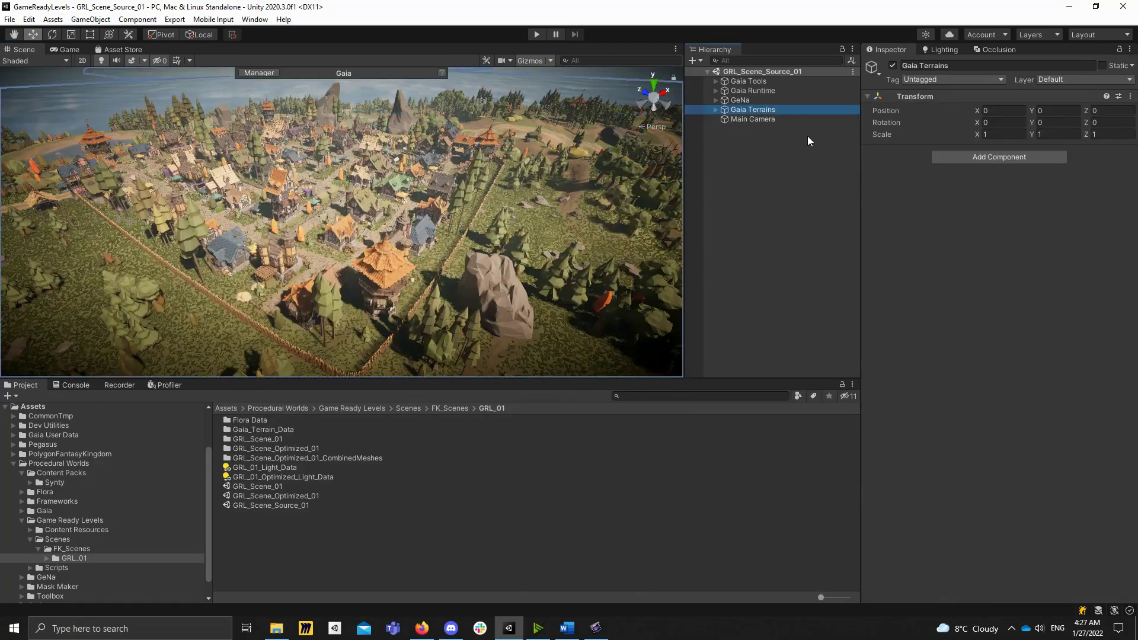
Step: Expand Gaia Terrains and its terrain tile, and inspect the tile's components and child objects
key("Right")
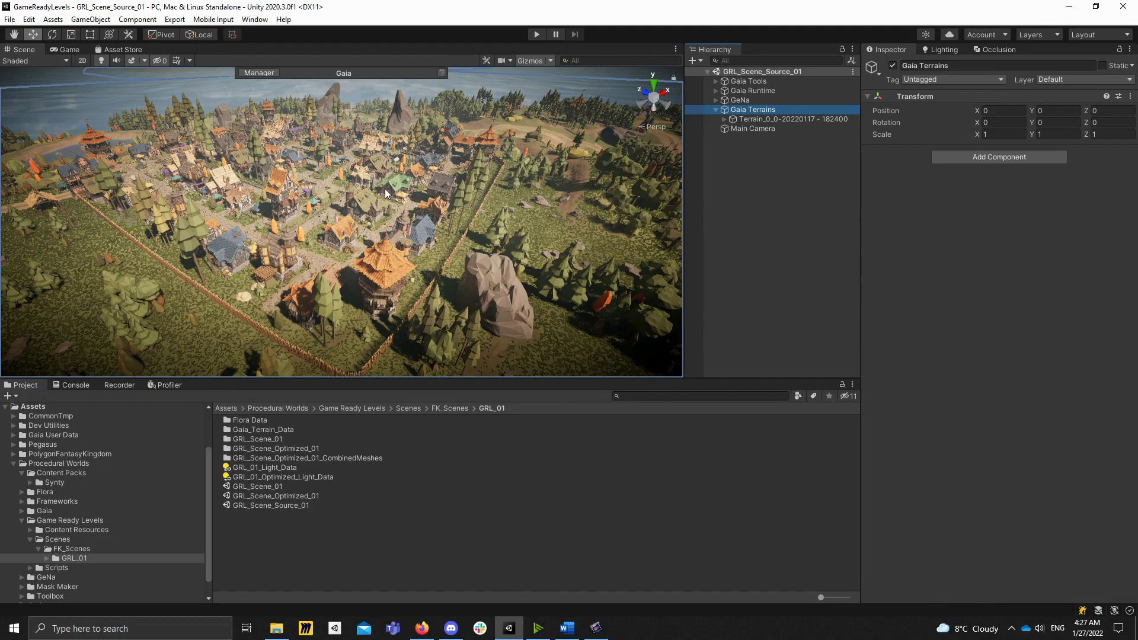
left_click_drag(385, 189, 486, 246, "alt")
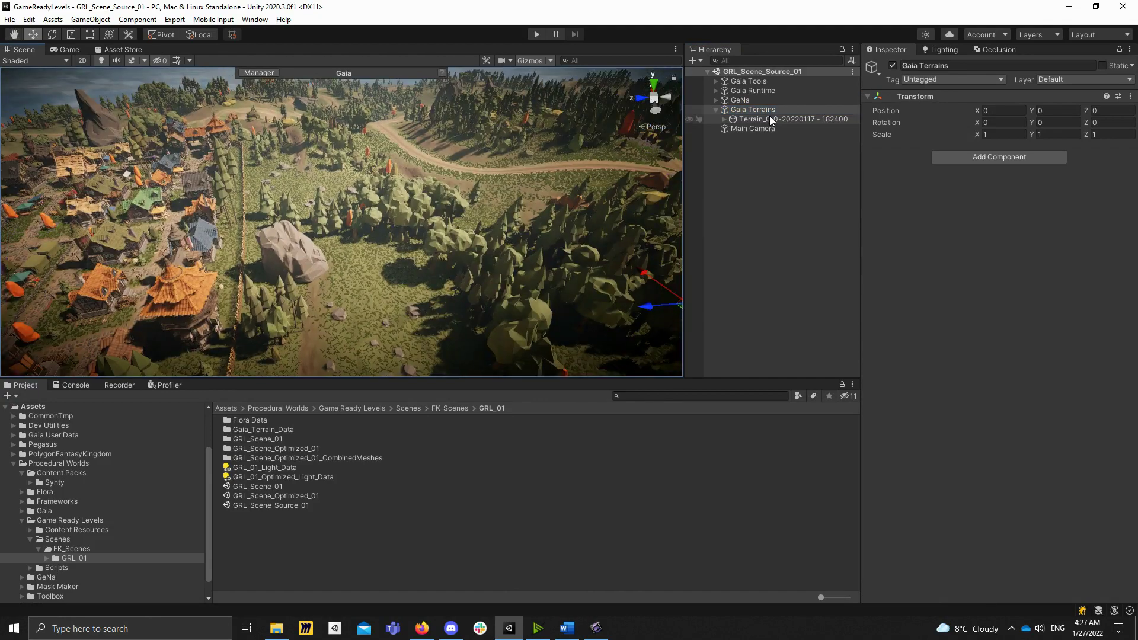
left_click(770, 119)
key("Right")
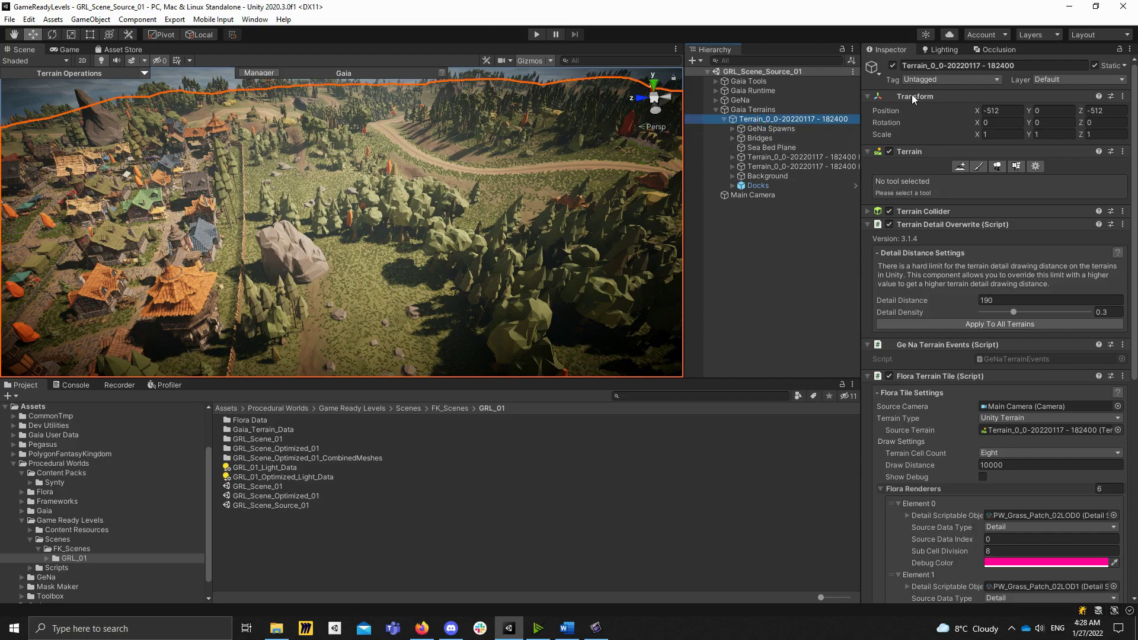
Step: Select the large cliff rock beside the town fence, inspect its place in the hierarchy, and collapse its parent _Sp_FK_Tiles group
right_click_drag(546, 185, 438, 261)
key("w")
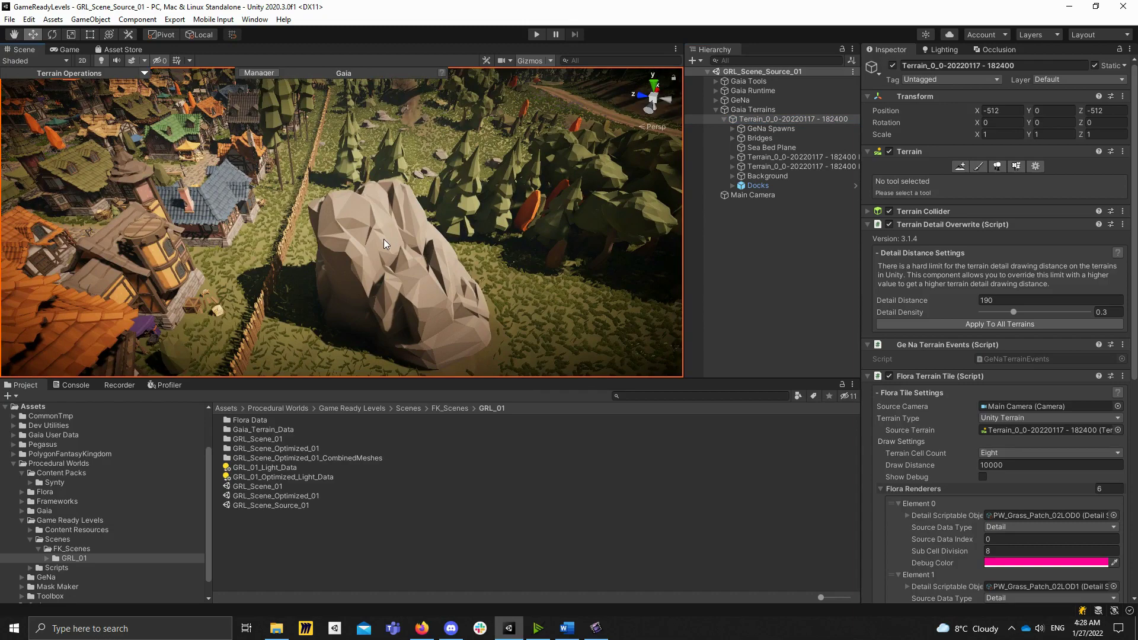
left_click(382, 240)
left_click(439, 259)
key("f")
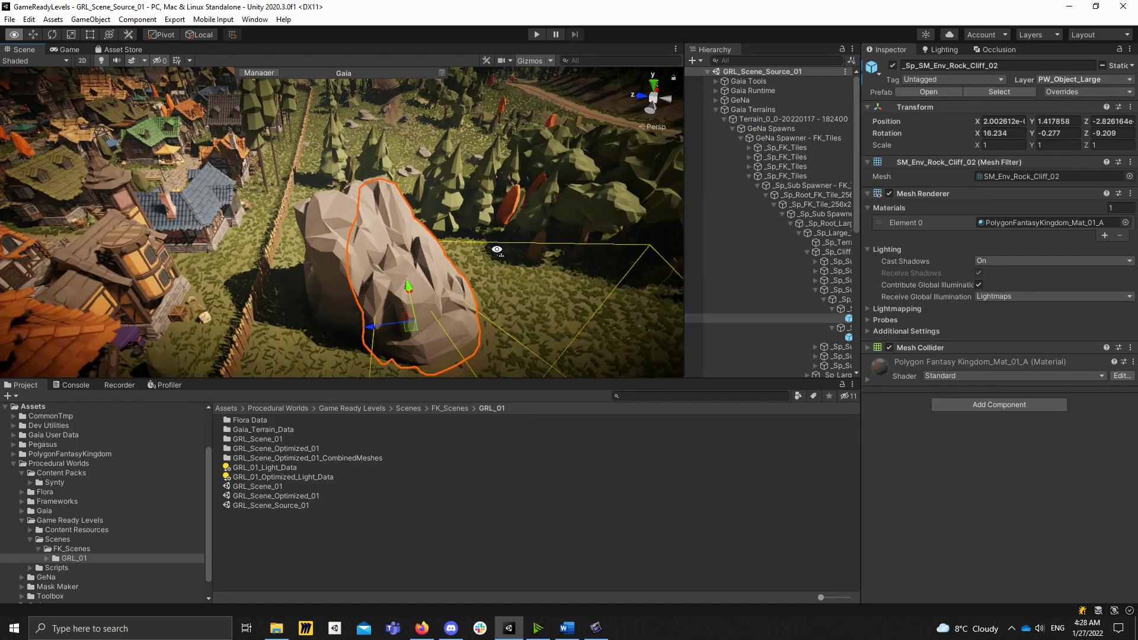
left_click(773, 176)
left_click(748, 175)
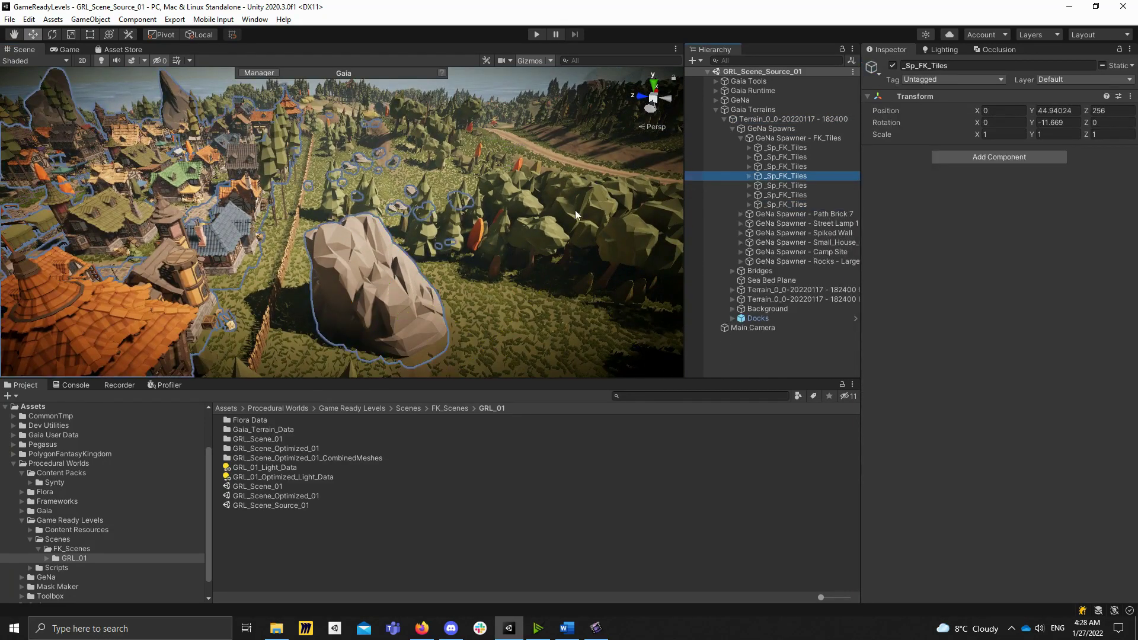
Step: Fly to the river bridge and on to the forest road facing the town, highlighting the GRL_Scene_01 asset on the way
right_click_drag(451, 201, 433, 278)
key("w")
left_click(257, 485)
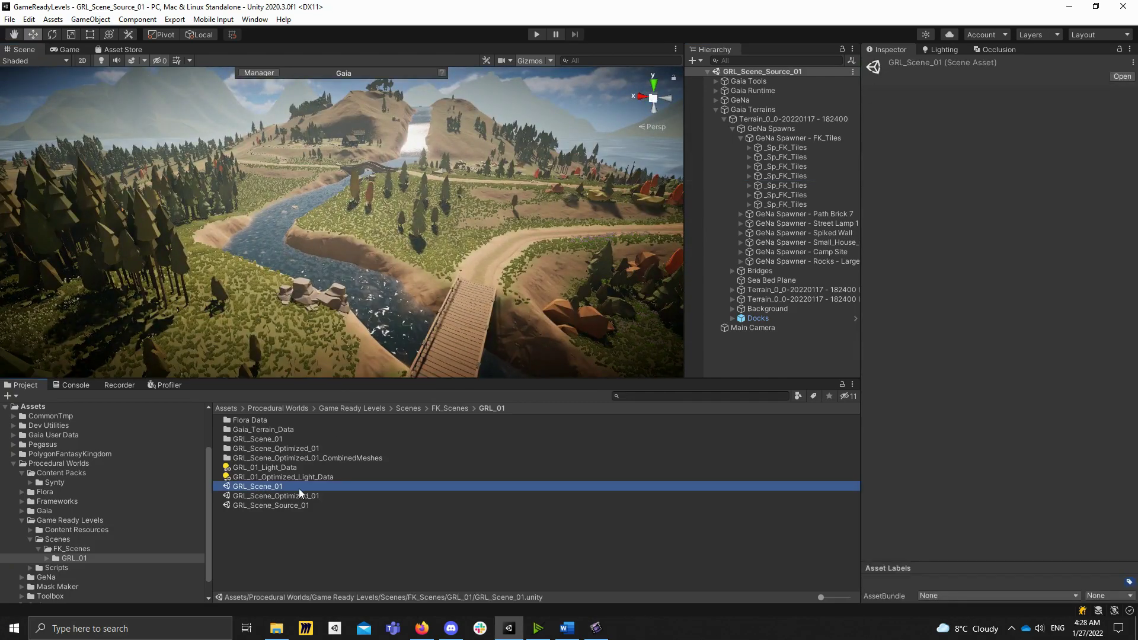
right_click_drag(466, 318, 486, 237)
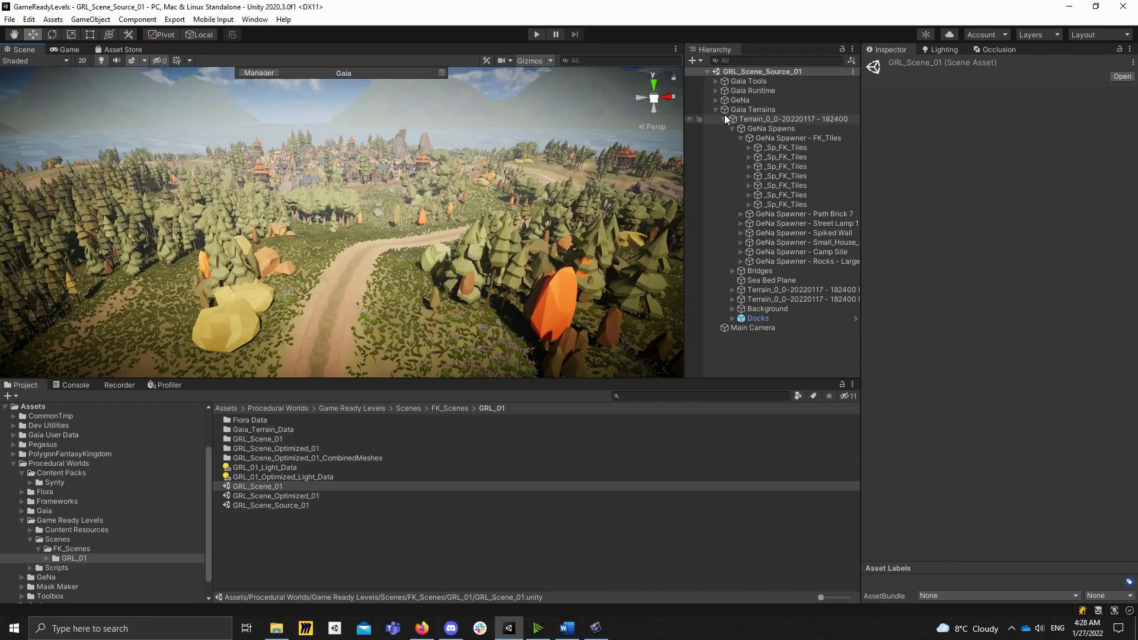
Step: Collapse the terrain tile and the Gaia Terrains group in the hierarchy, and clear the selection
left_click(724, 117)
left_click(746, 110)
key("Left")
left_click(769, 181)
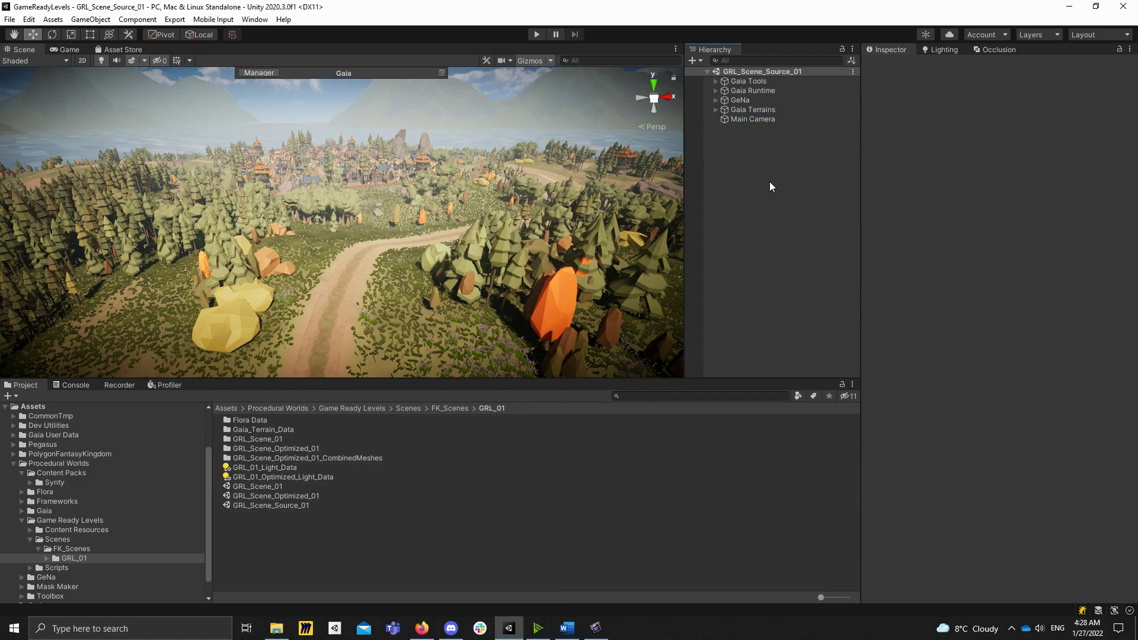
Step: Save the source scene as a new scene named My New Scene in the Assets folder
right_click_drag(551, 140, 577, 144)
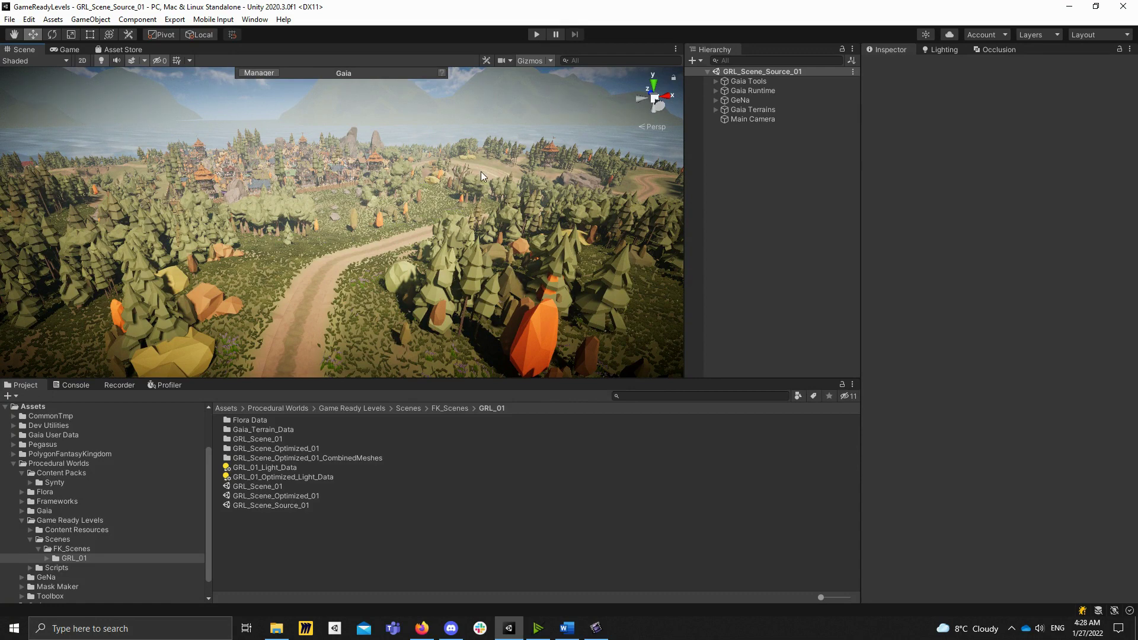
right_click_drag(306, 151, 320, 151)
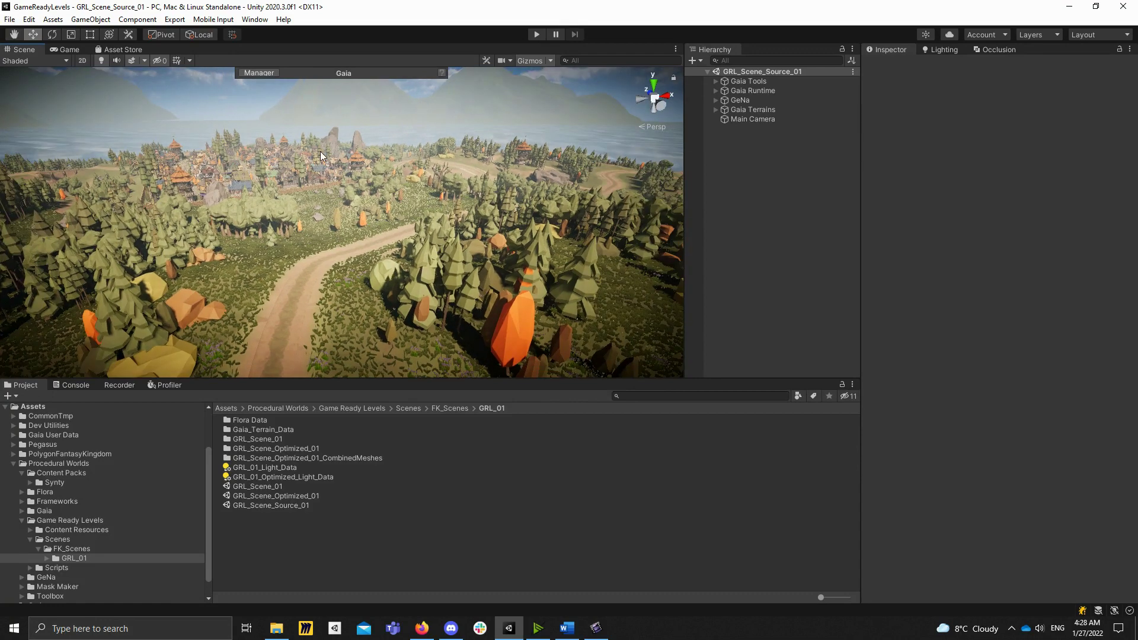
left_click(12, 21)
left_click(45, 89)
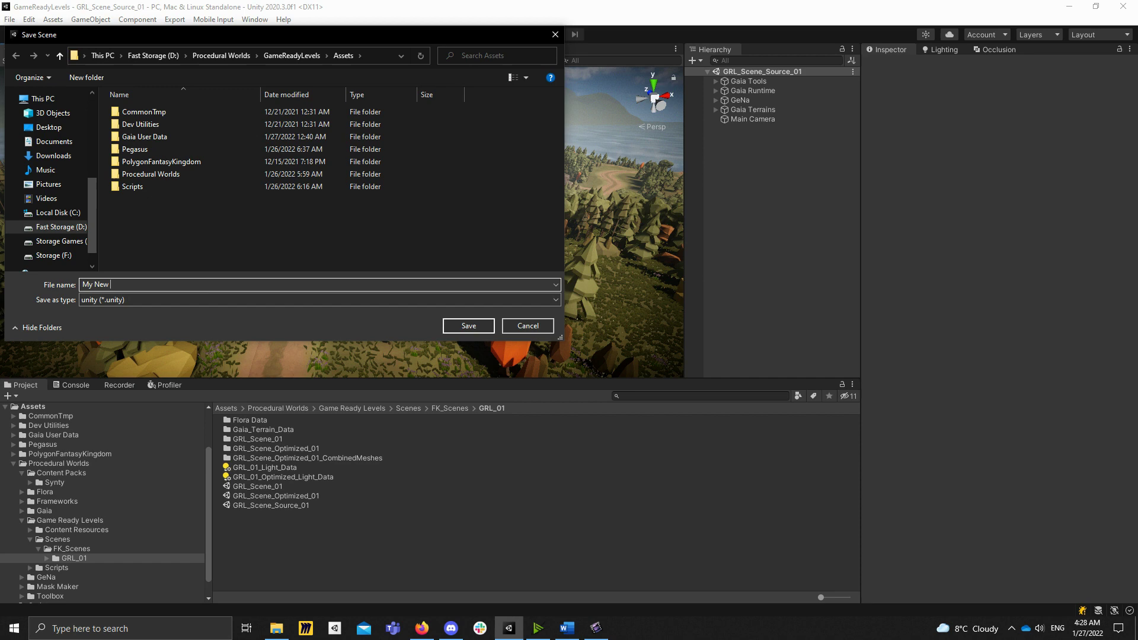
left_click(468, 326)
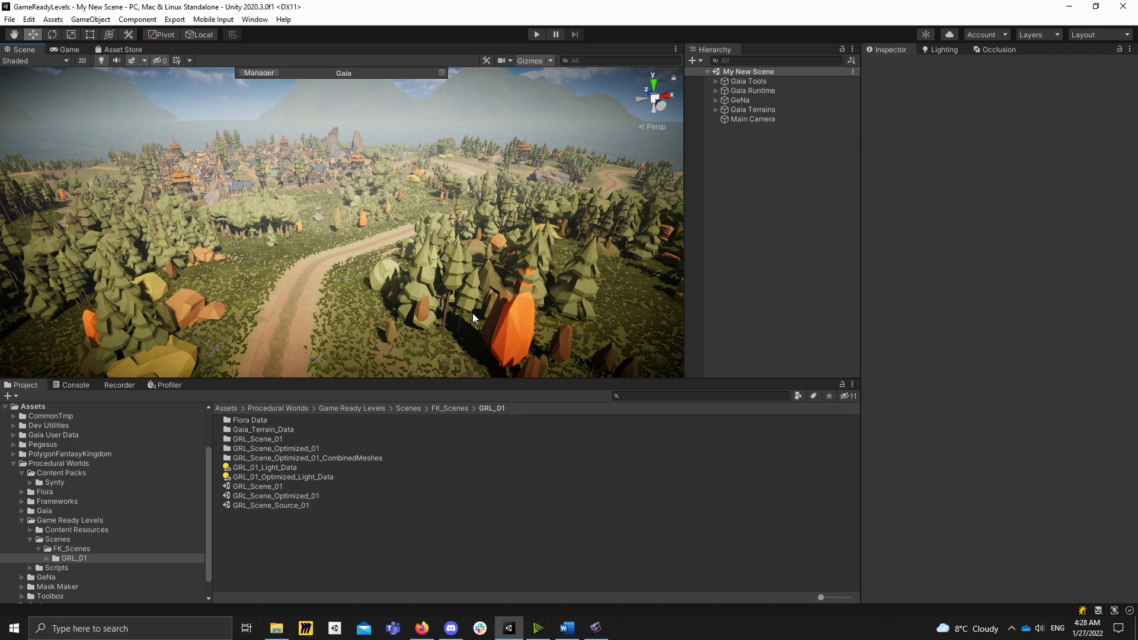
Step: Fly from the forest road to a view over the town's fence and reveal the end of the project folder tree
right_click_drag(475, 275, 450, 237)
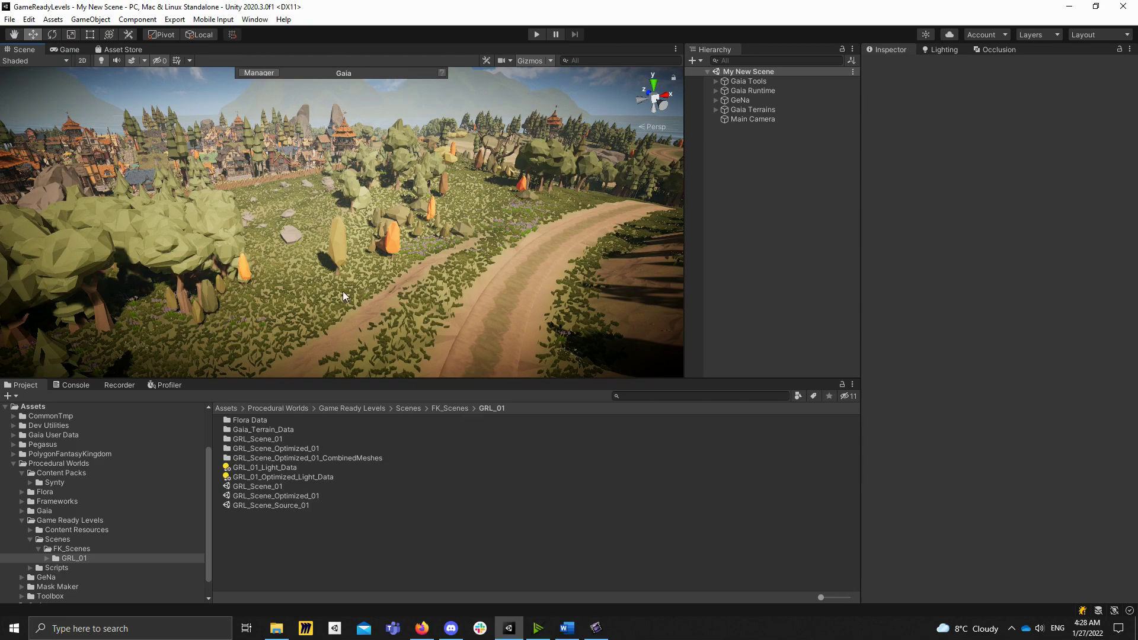
right_click_drag(362, 214, 263, 416)
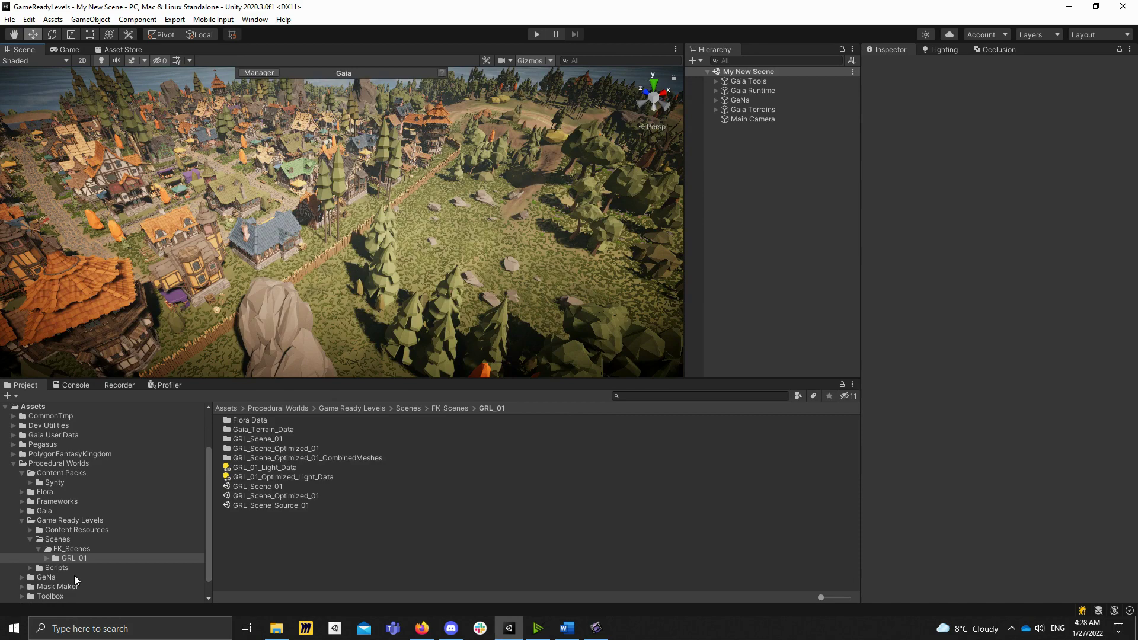
scroll(59, 569, "down", 1)
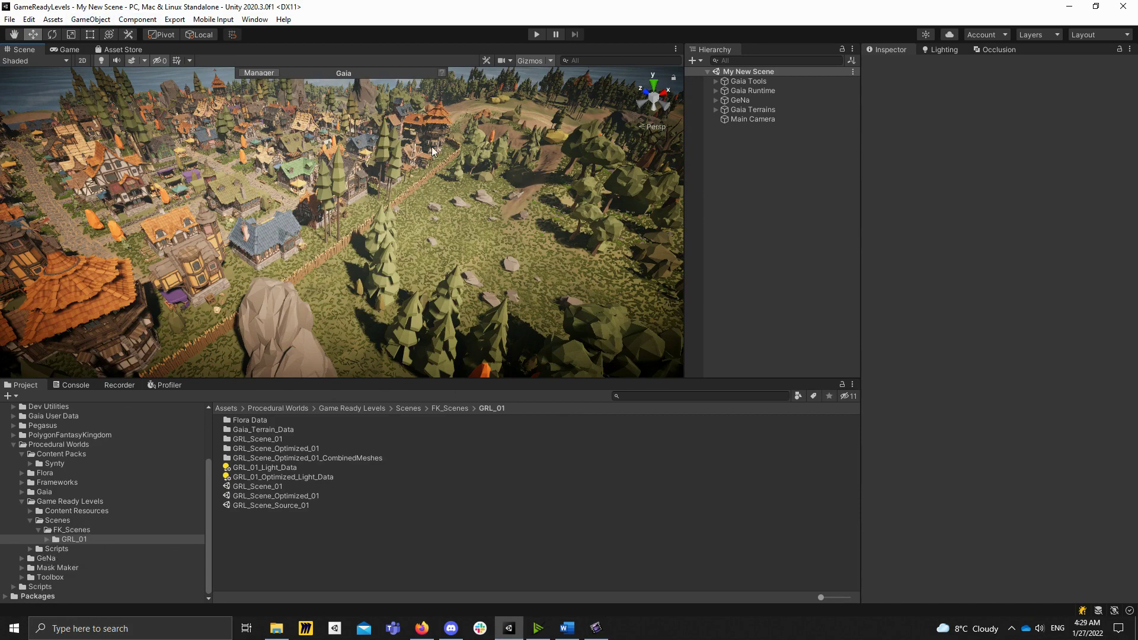
Step: Delete the small rock chunk and another nearby rock from the grassy field outside the town fence
right_click_drag(432, 152, 442, 190)
key("w")
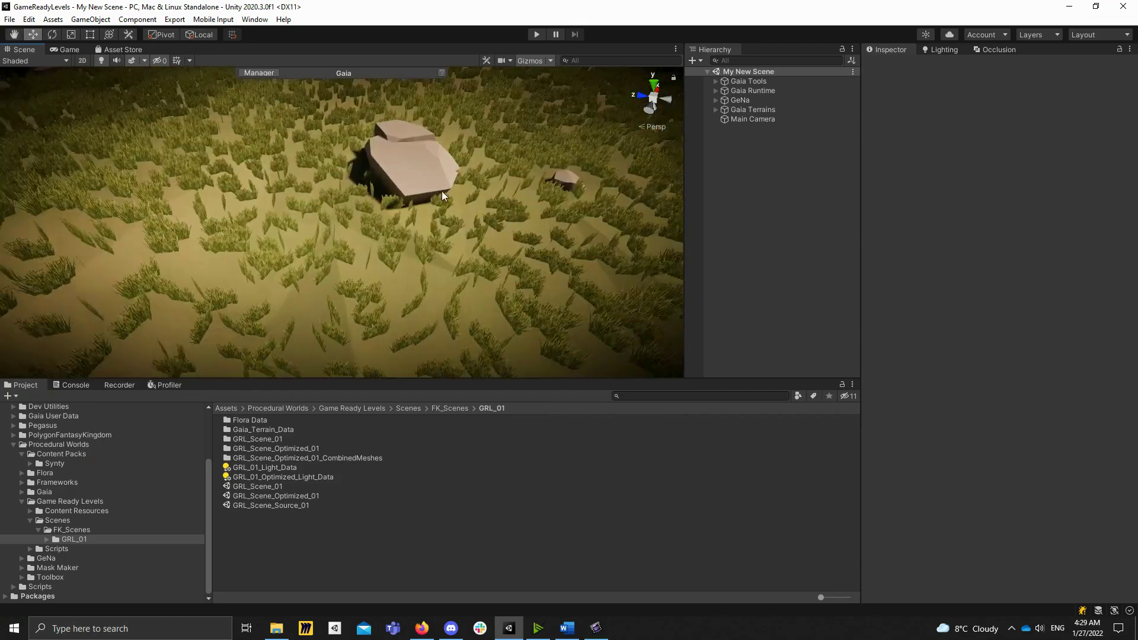
left_click(425, 165)
scroll(450, 202, "down", 5)
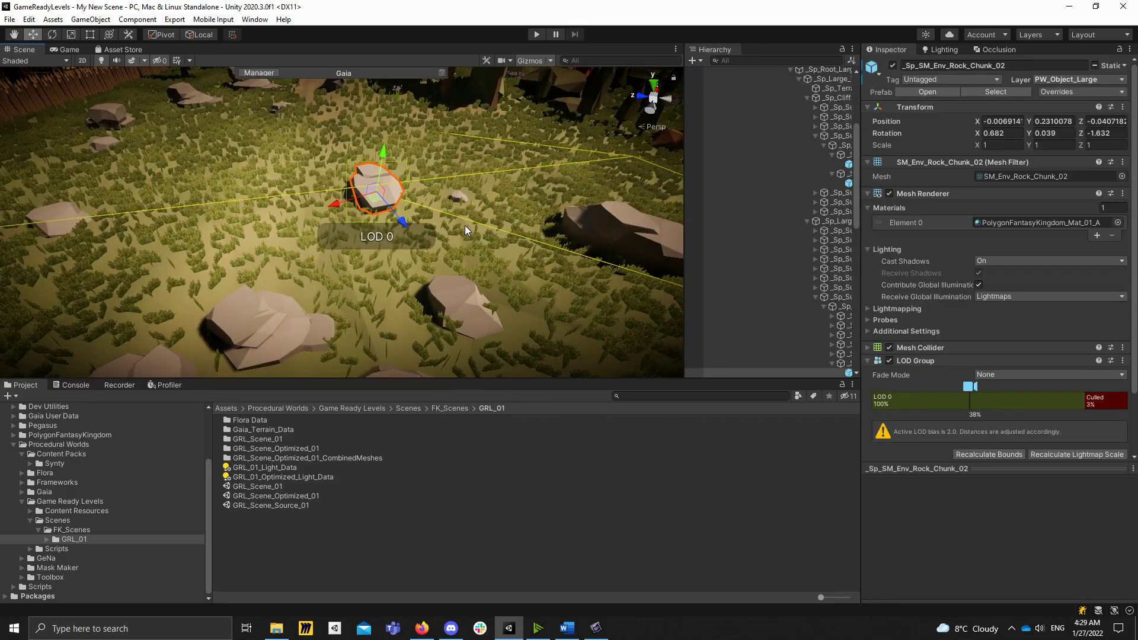
key("Delete")
right_click_drag(533, 229, 379, 220)
key("w")
left_click(276, 218)
key("Delete")
Step: Select the terrain and set up tree painting with a bare, thin tree type and a brush size of 1
right_click_drag(513, 228, 318, 233)
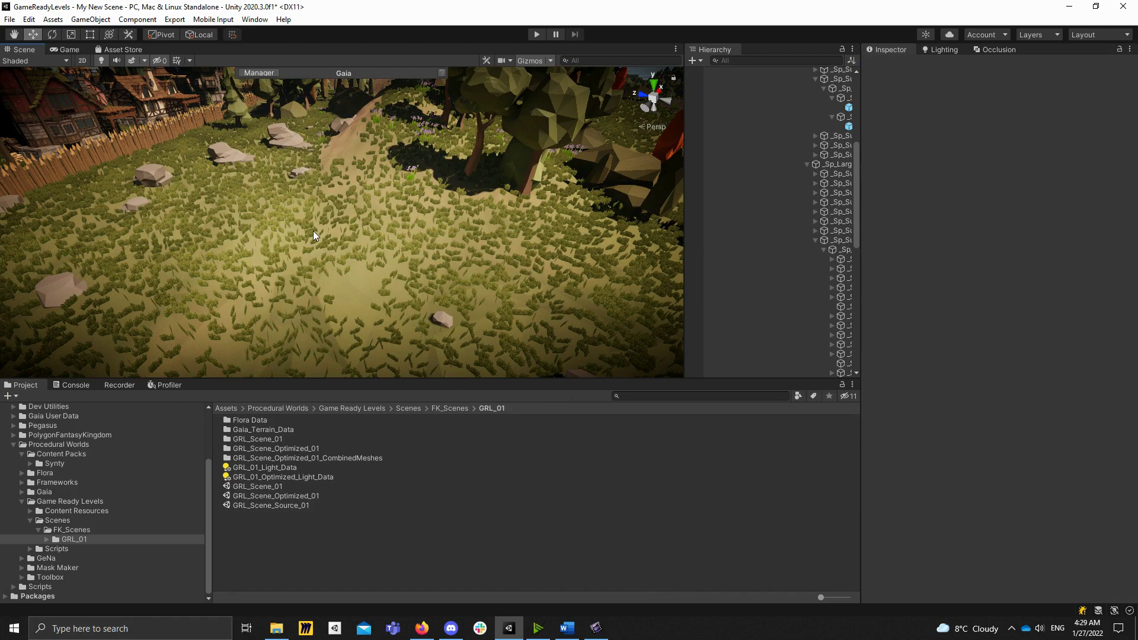
left_click(429, 231)
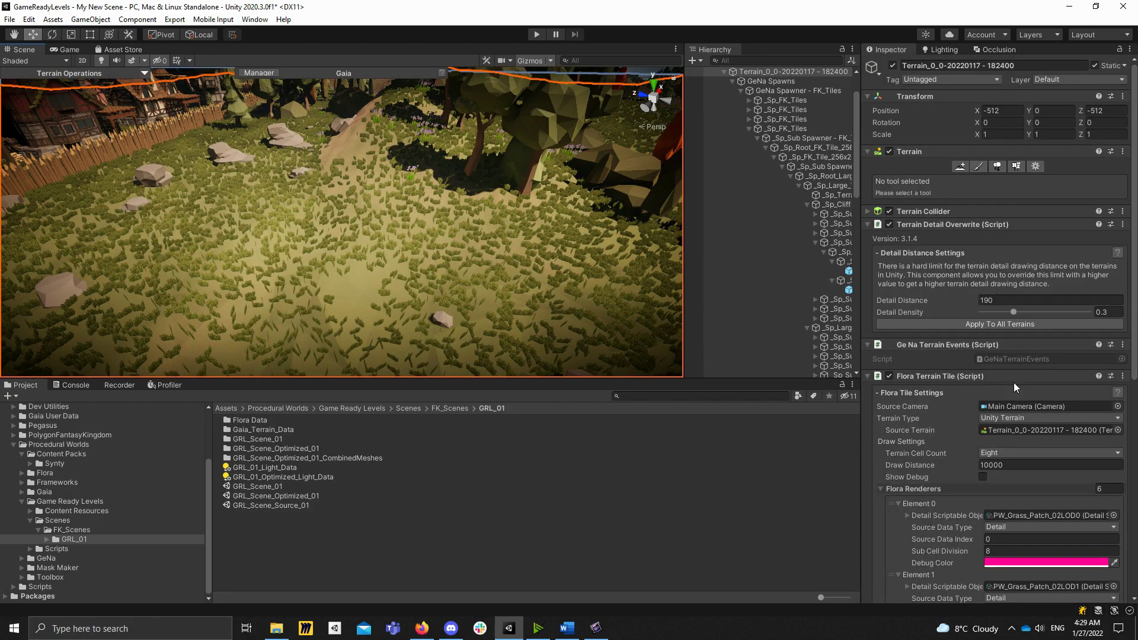
right_click_drag(400, 250, 432, 256)
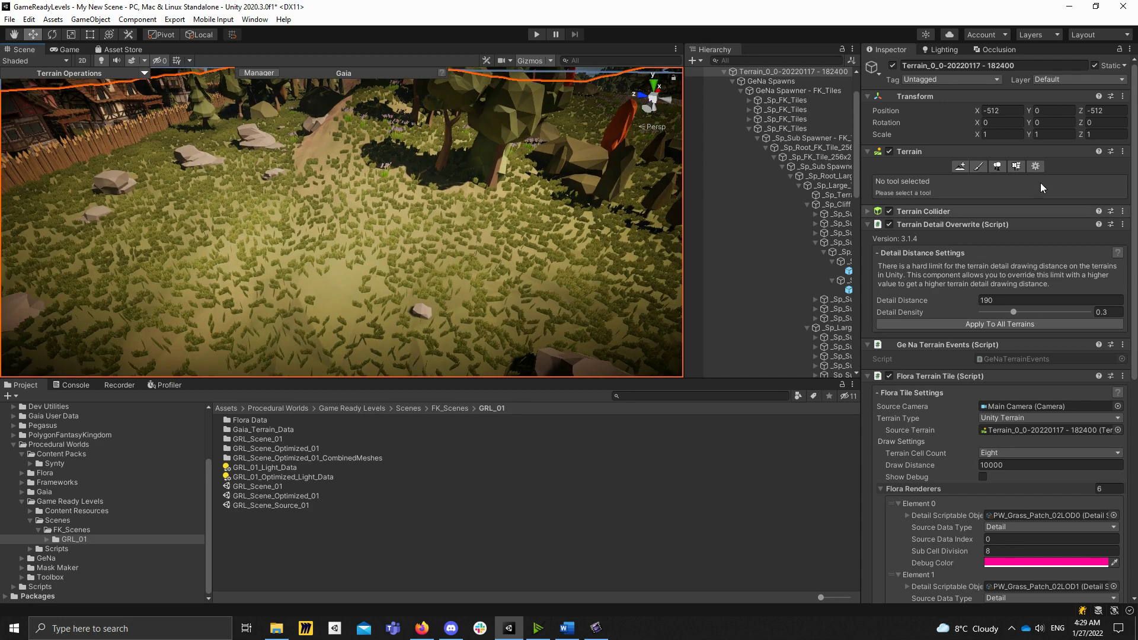
left_click(997, 166)
left_click(929, 315)
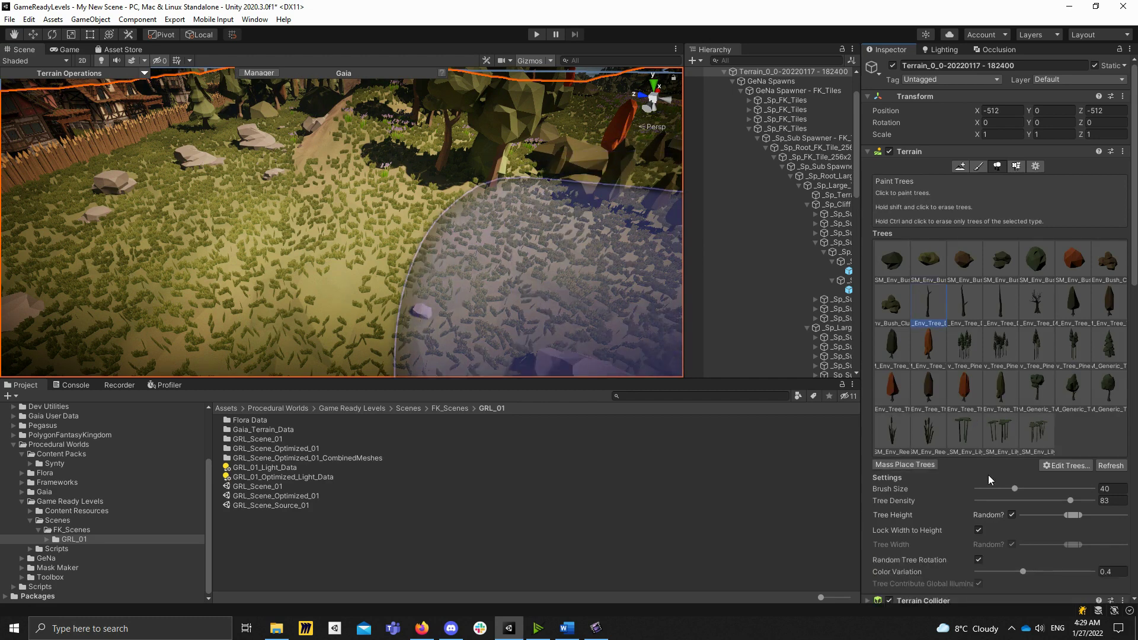
left_click(986, 489)
Step: Paint several individual trees in the grassy field outside the town fence, and erase one of the two standing close together
left_click(345, 229)
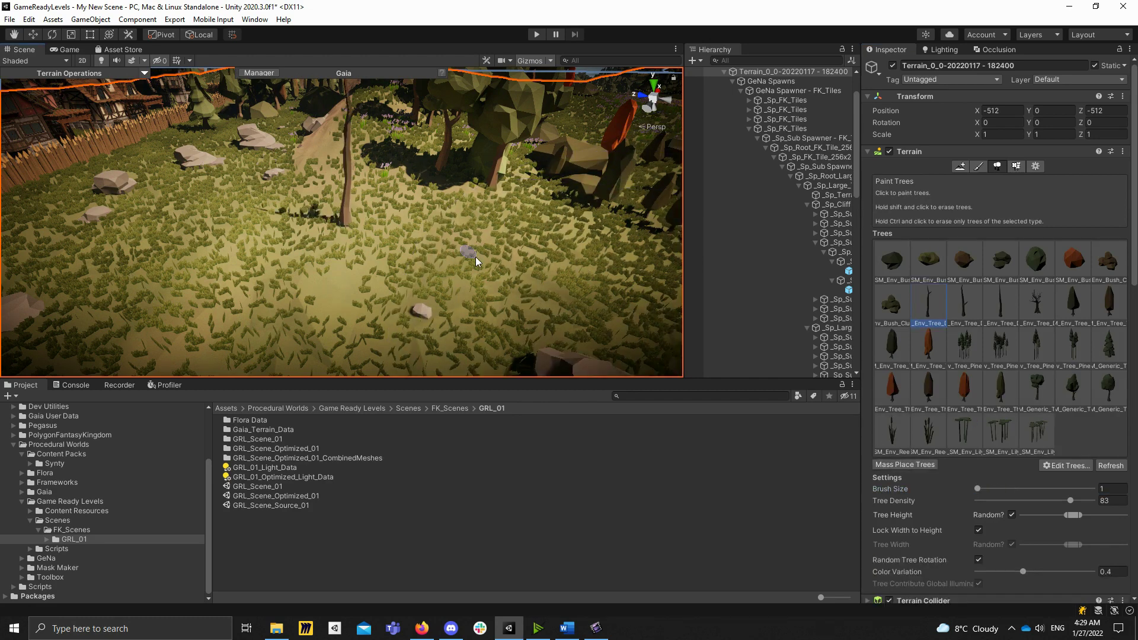
left_click(477, 259)
left_click(337, 285)
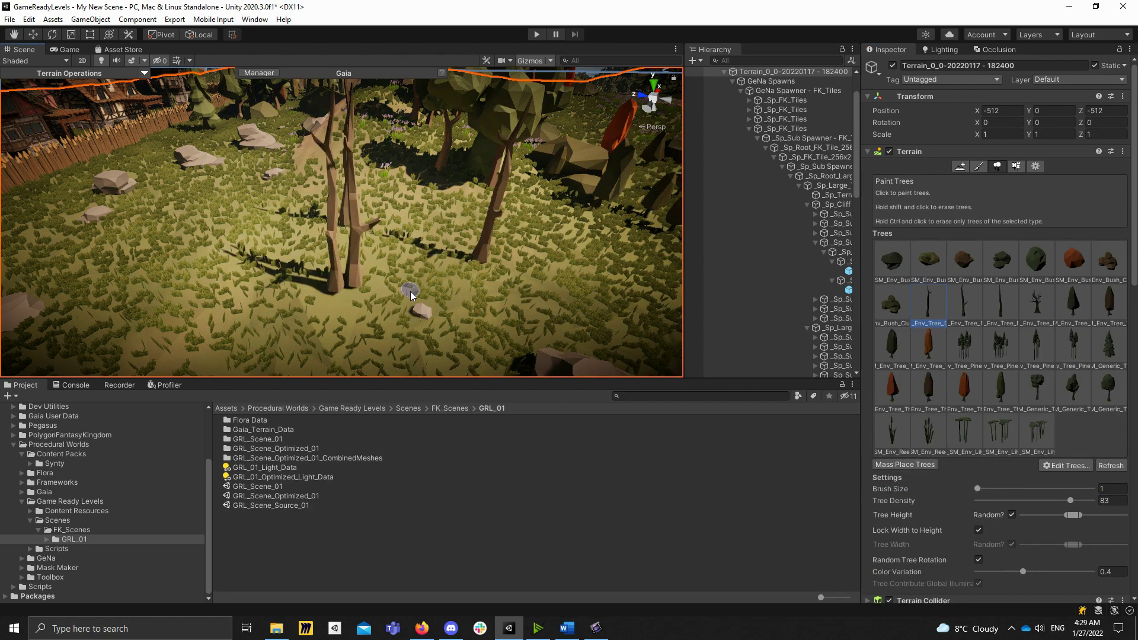
left_click(353, 288, "shift")
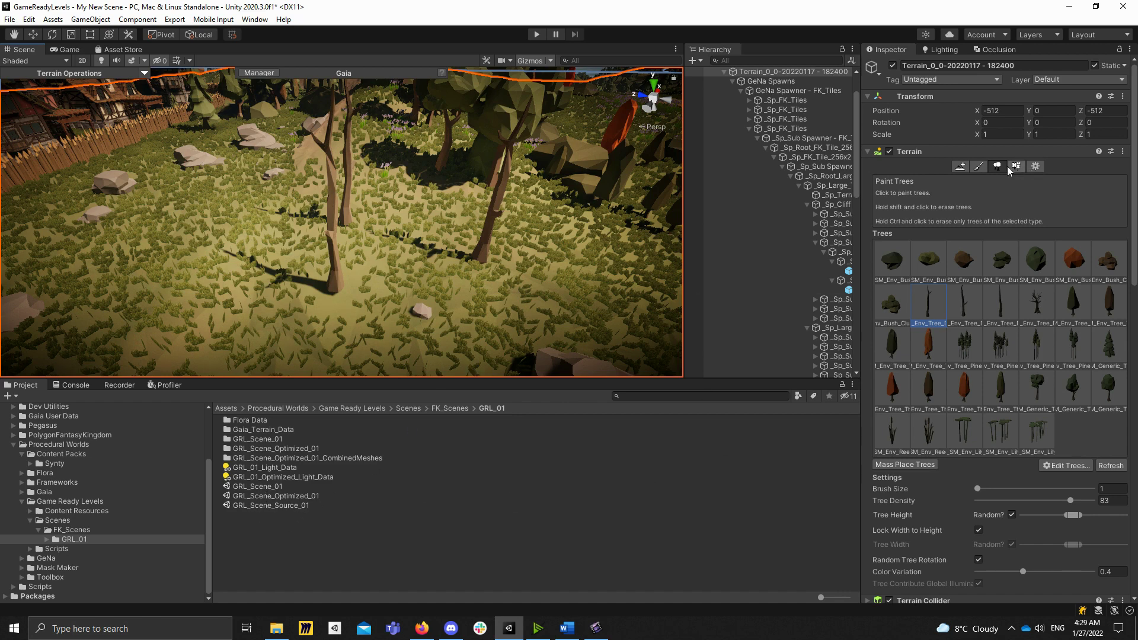
Step: Switch the terrain to texture painting, check the available terrain tool modes, and view the painted trees in the field
left_click(979, 166)
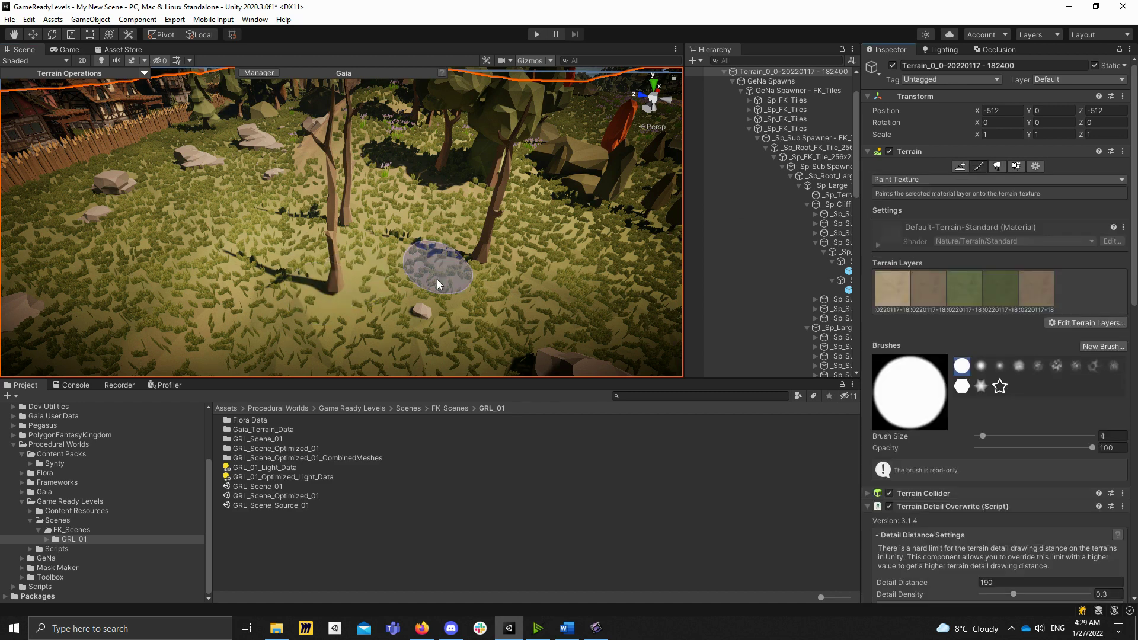
left_click(926, 177)
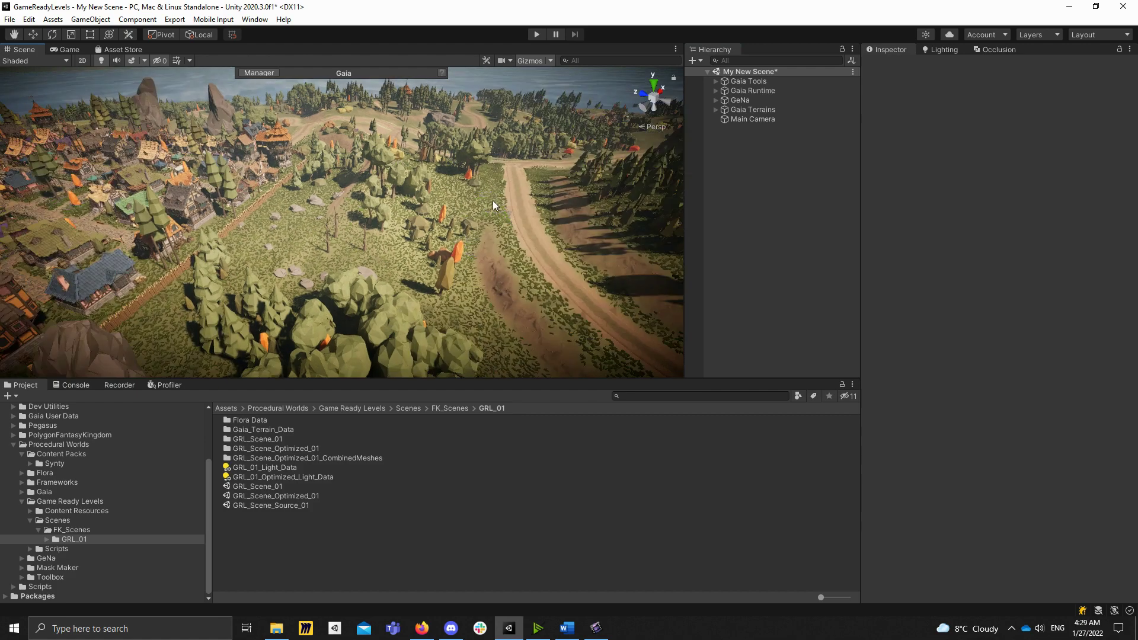
left_click_drag(492, 200, 473, 205, "alt")
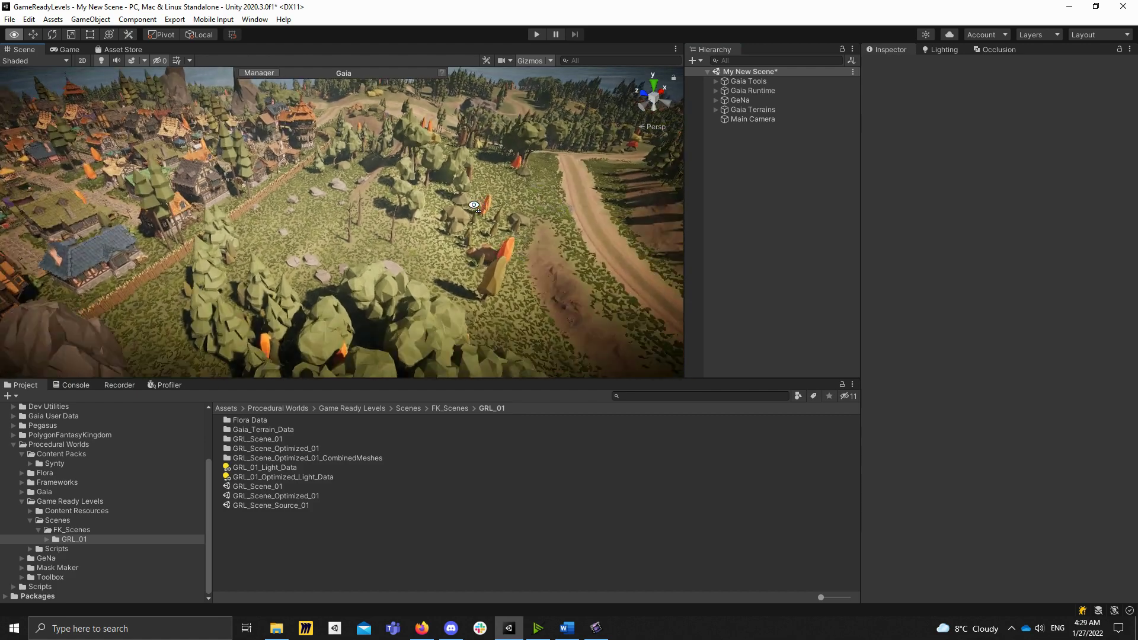
key("w")
right_click_drag(473, 205, 496, 206)
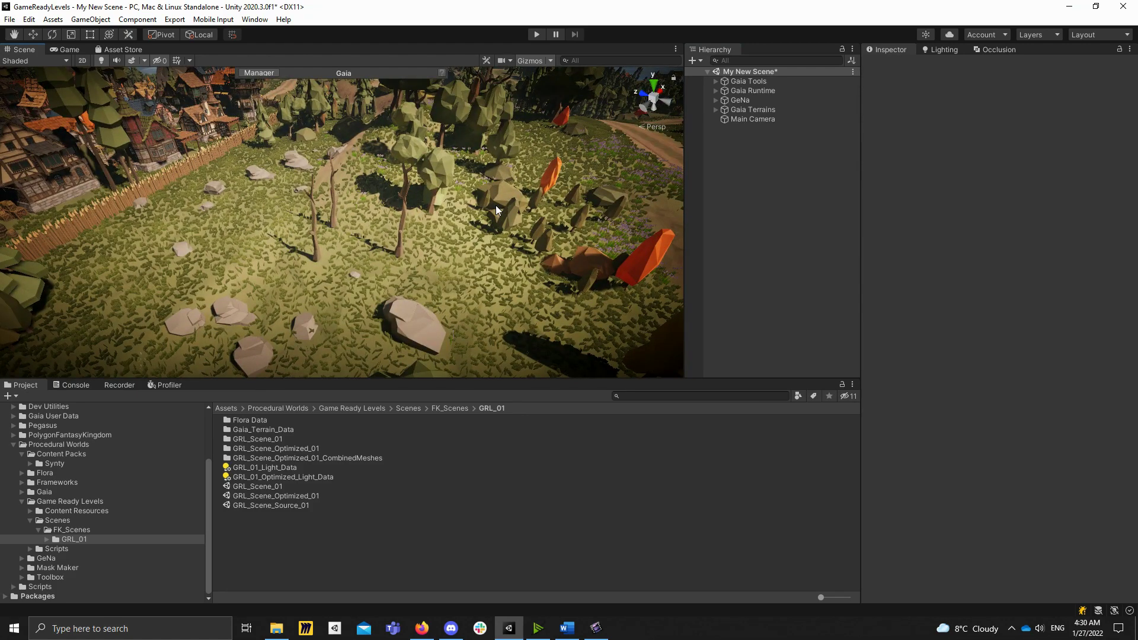
Step: Delete the Gaia Tools object from the scene hierarchy
left_click_drag(477, 205, 533, 198, "alt")
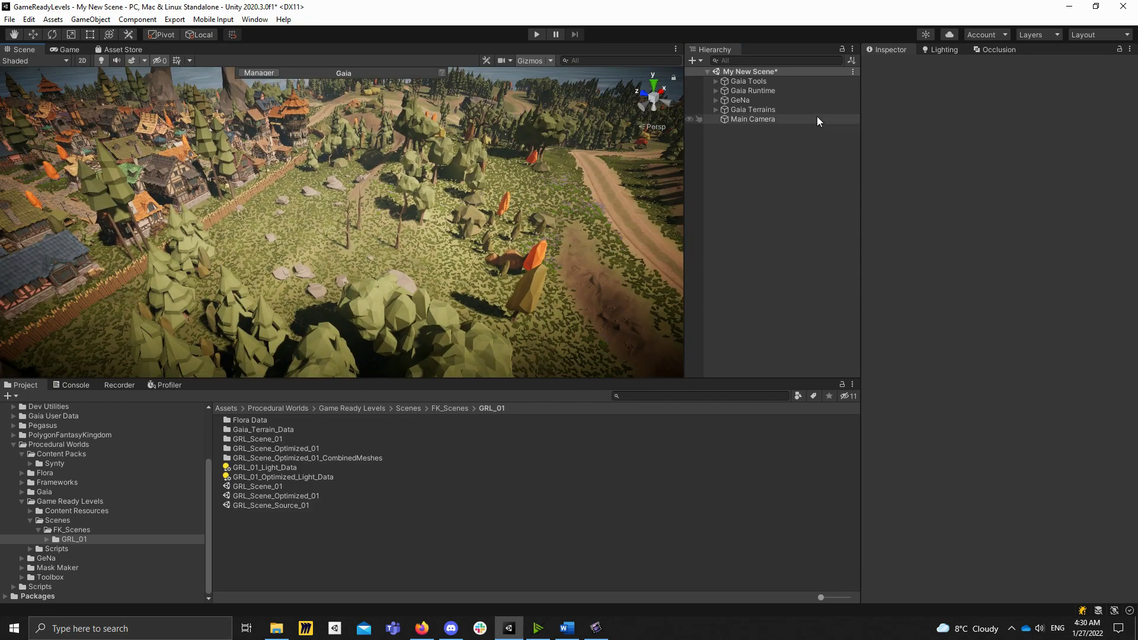
left_click(738, 83)
key("Delete")
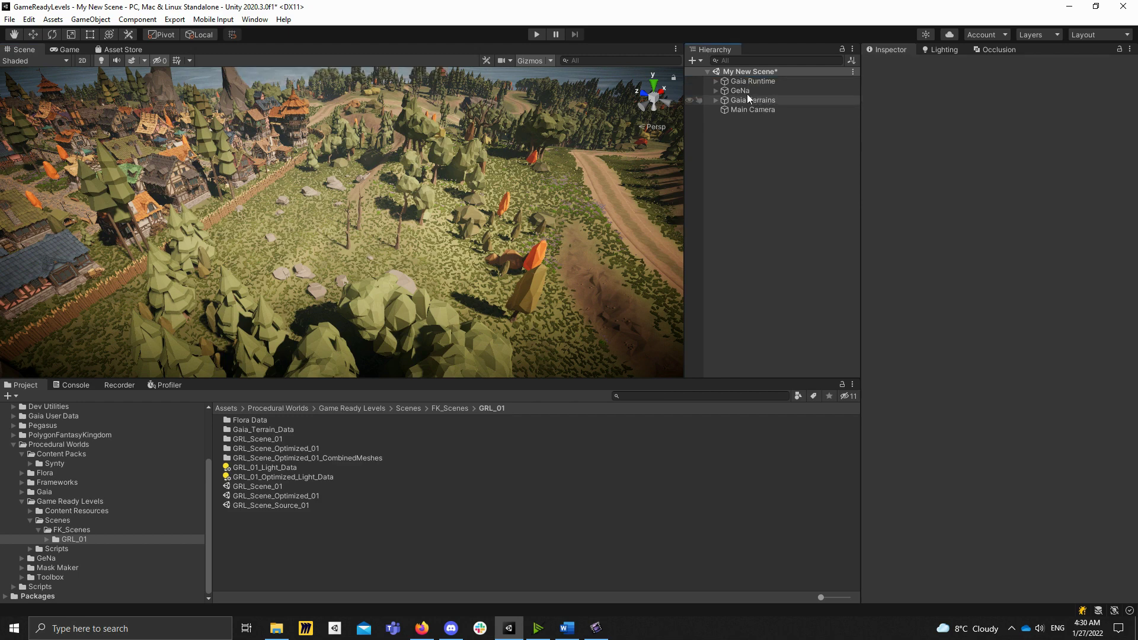
Step: Expand the GeNa group and its GeNa Splines list in the hierarchy
left_click(748, 90)
key("Right")
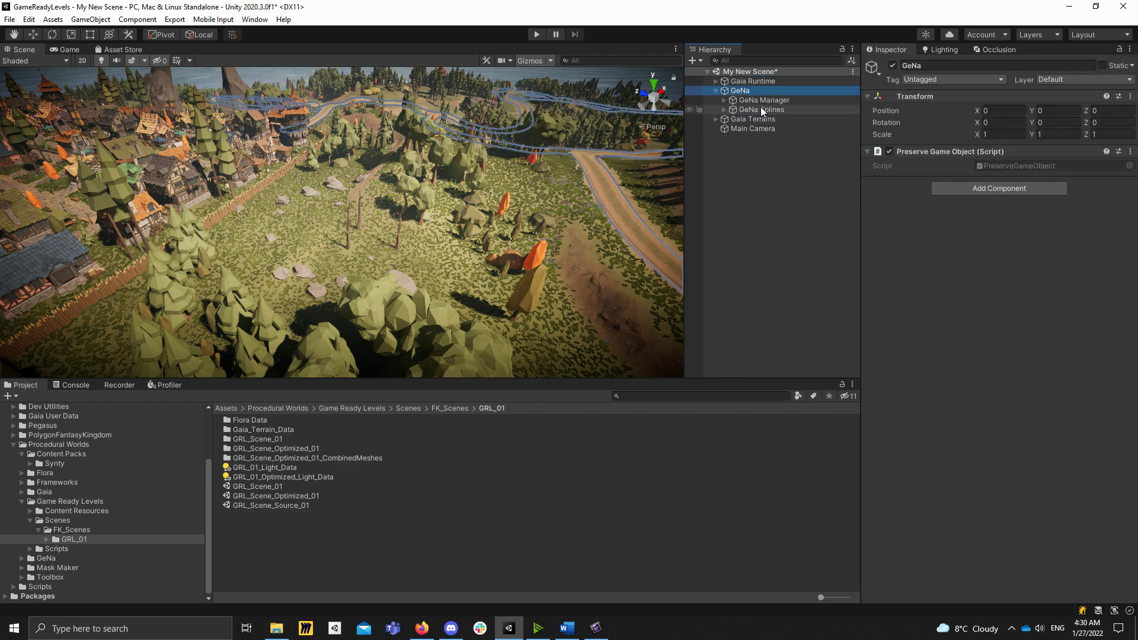
left_click(761, 108)
key("Right")
double_click(787, 109)
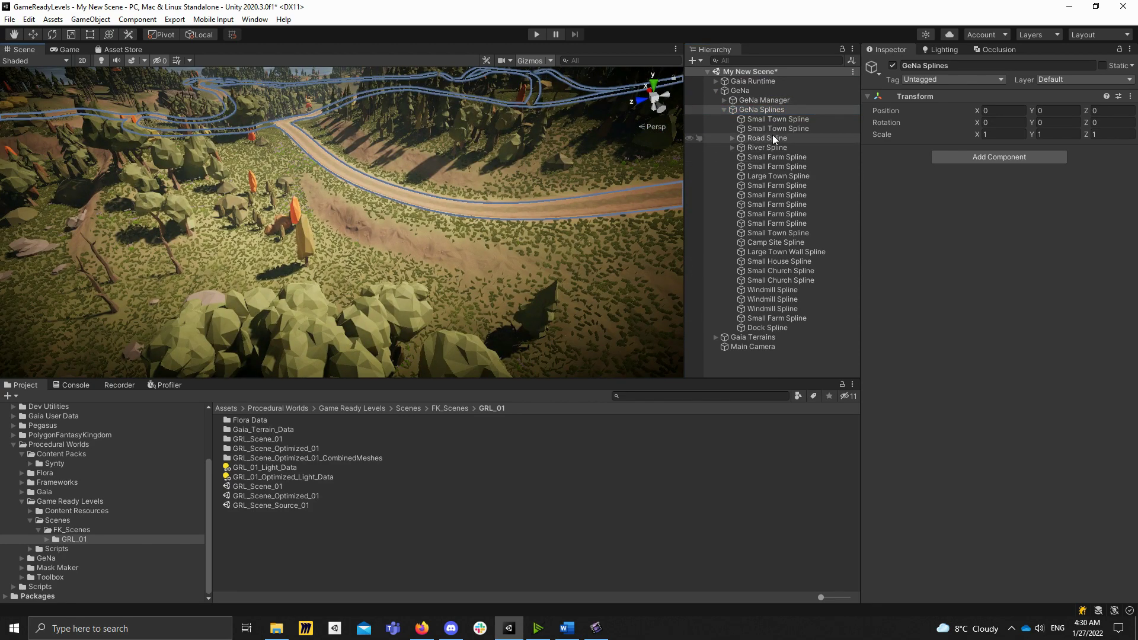
Step: Bake the road of the Road Spline into the terrain through its Roads extension
left_click(772, 136)
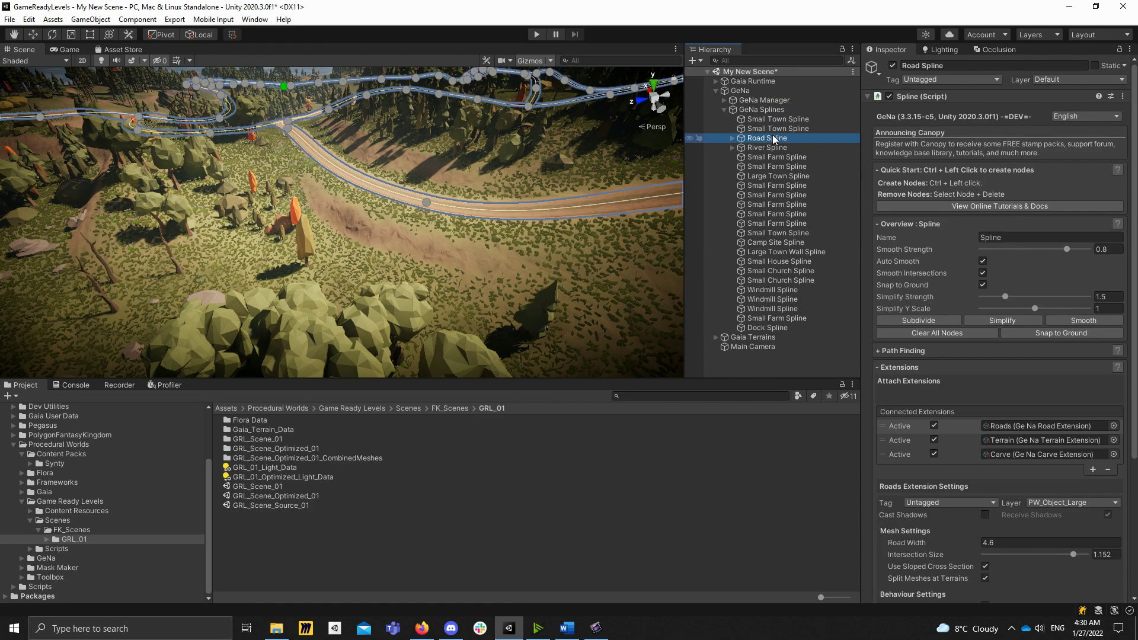
scroll(1017, 256, "down", 5)
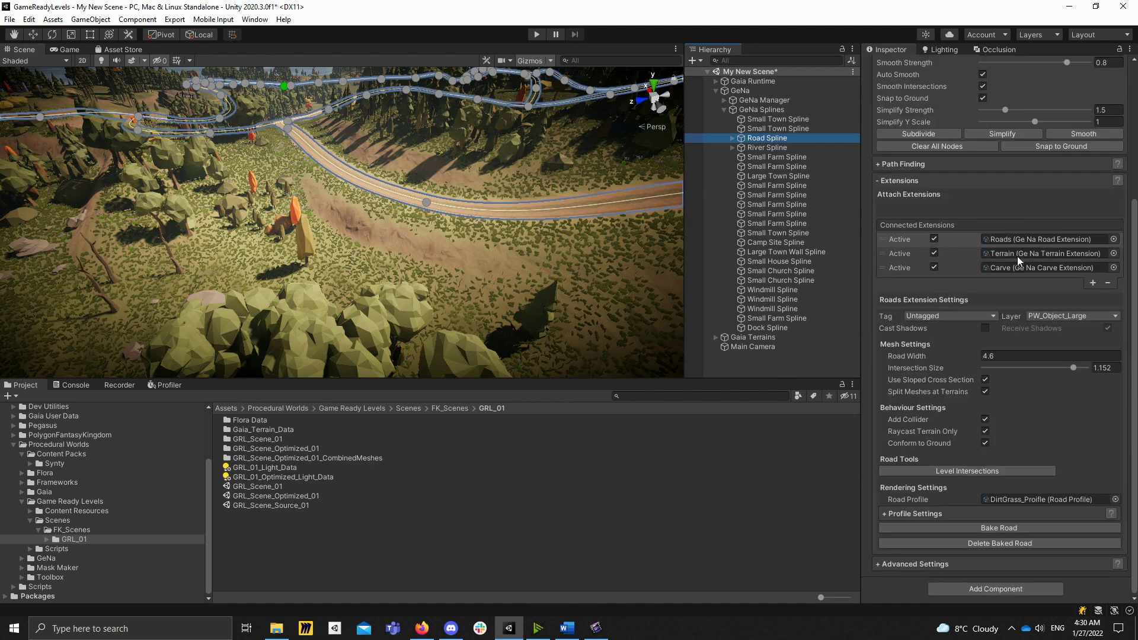
left_click(964, 241)
scroll(1057, 240, "up", 3)
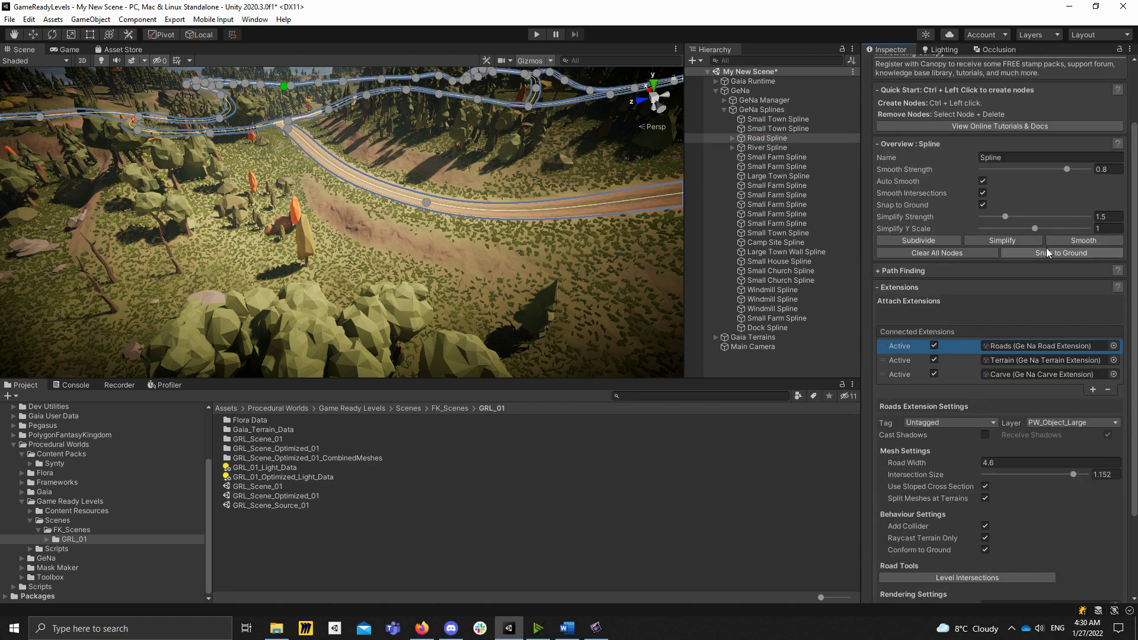
scroll(1046, 247, "down", 3)
left_click(1010, 529)
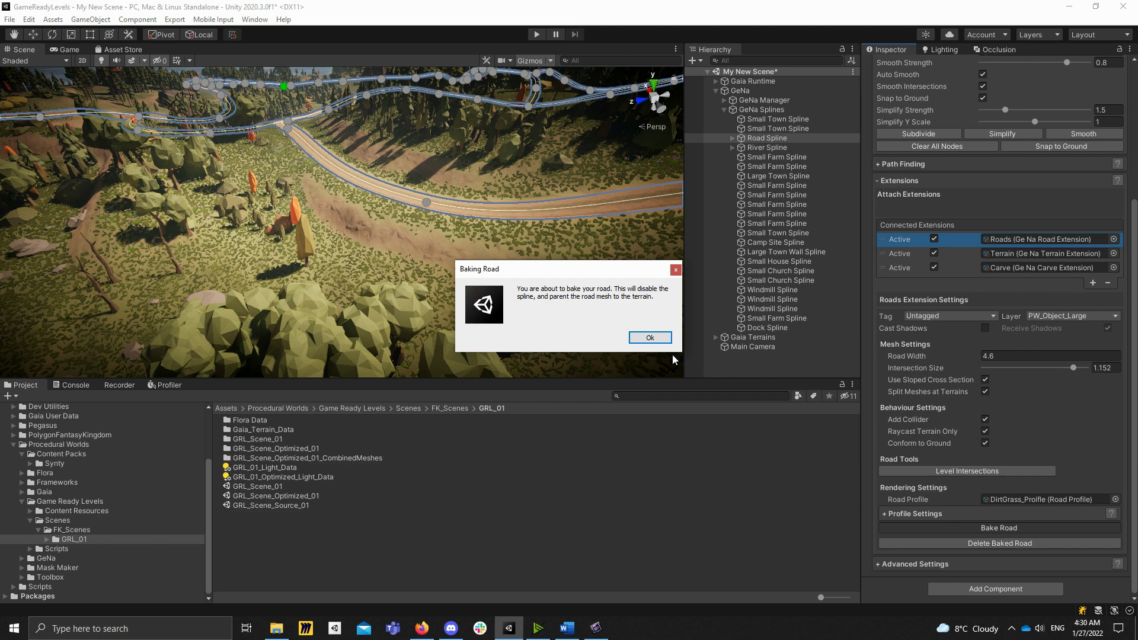
left_click(654, 339)
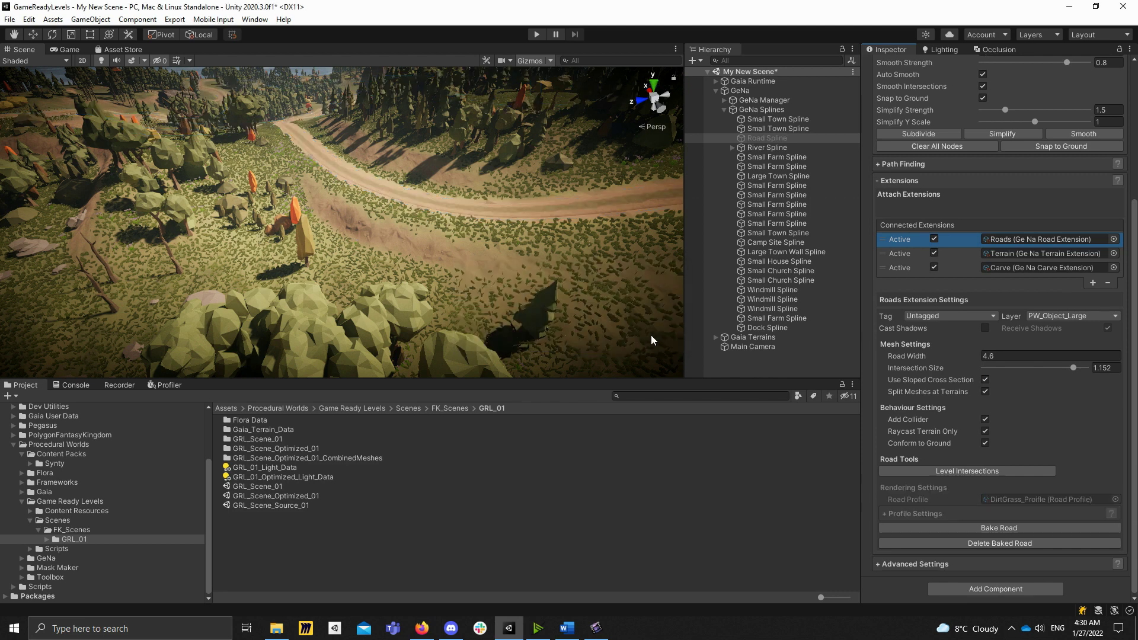
Step: Bake the river of the River Spline into the terrain through its Rivers extension
left_click(770, 148)
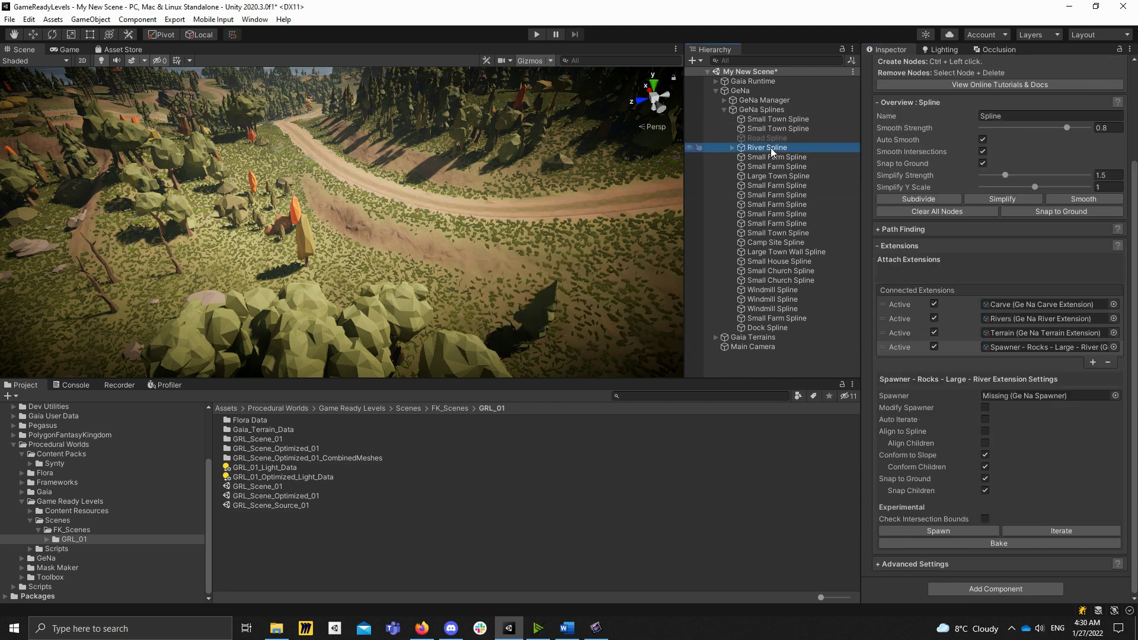
left_click(961, 318)
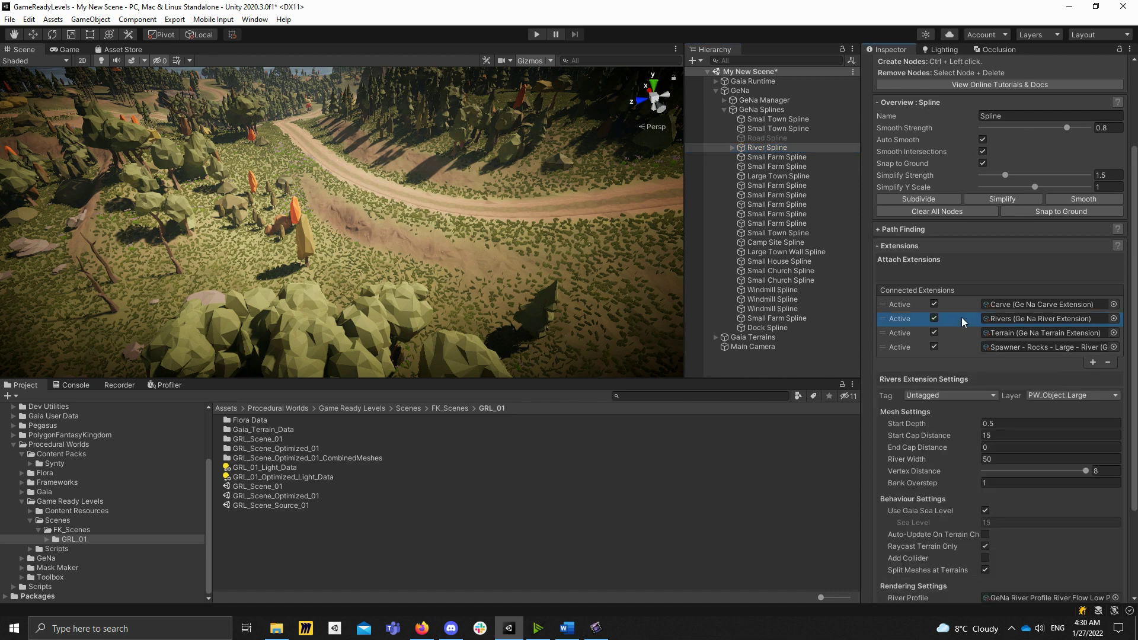
scroll(1001, 427, "down", 3)
left_click(997, 528)
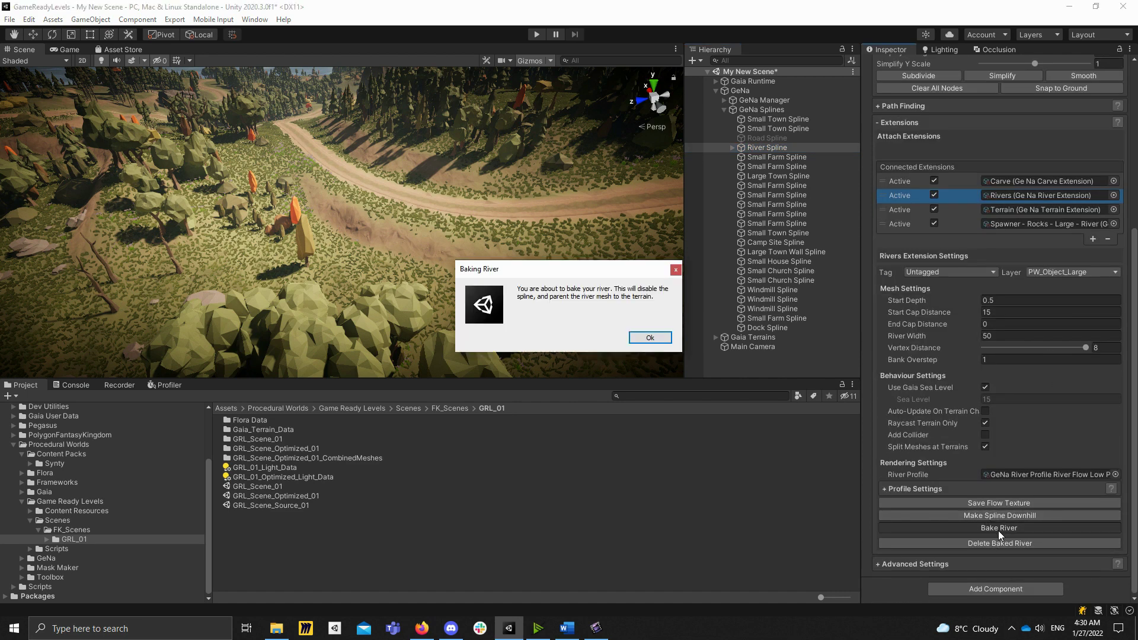
left_click(634, 342)
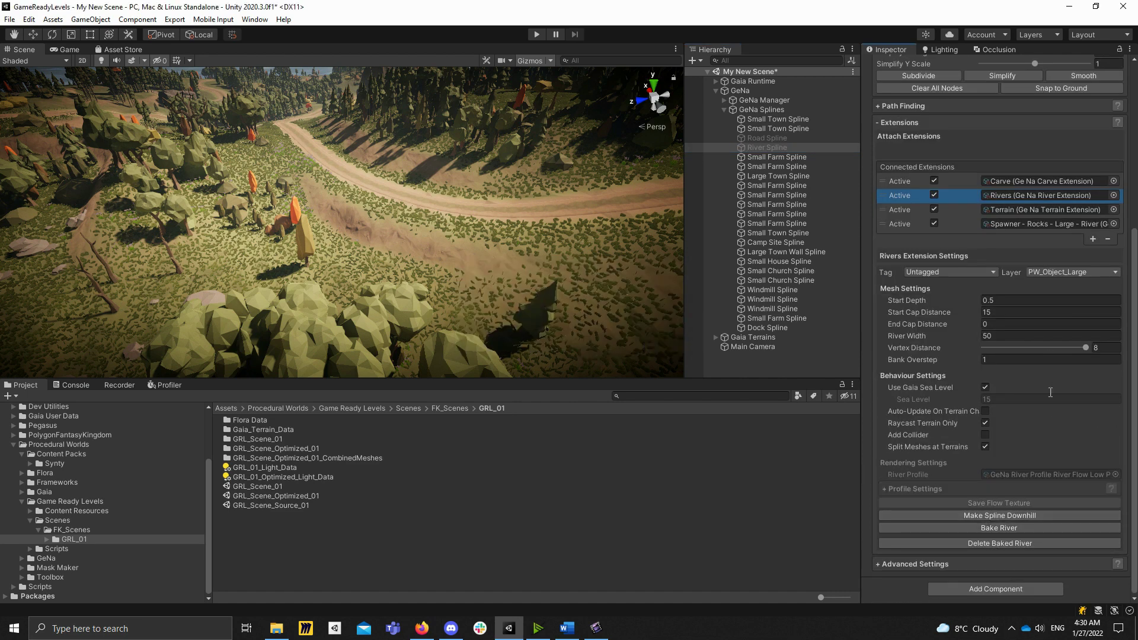
Step: Examine the baked road and river near the bridge, and select the Baked_RoadMeshes group under the terrain tile
right_click_drag(357, 136, 617, 224)
left_click(534, 200)
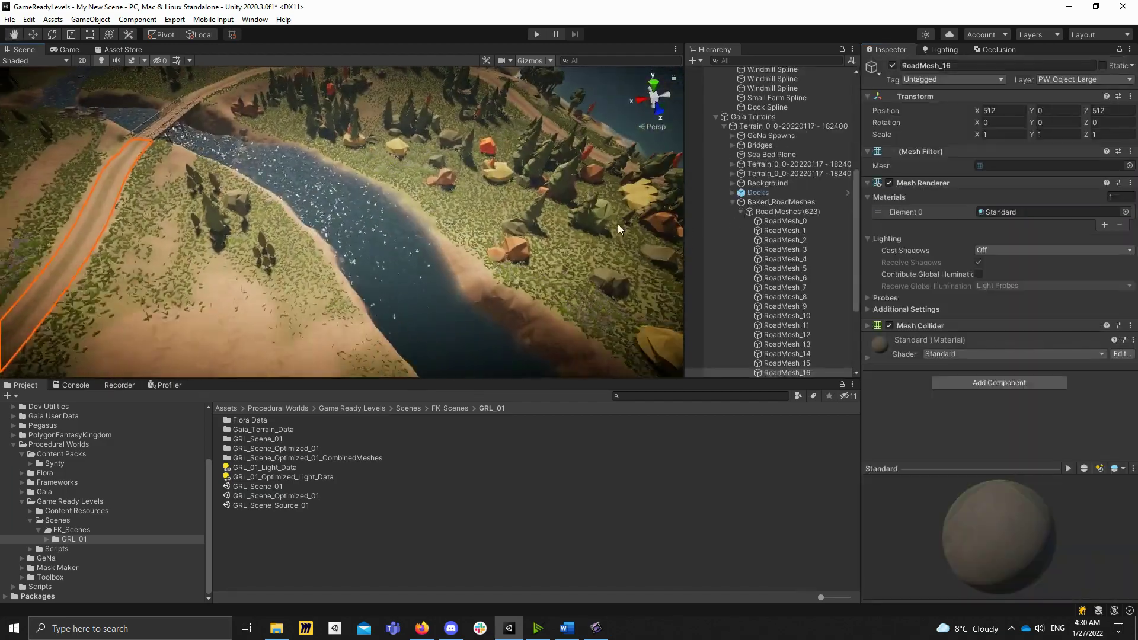
left_click(294, 249)
right_click_drag(293, 249, 1008, 230)
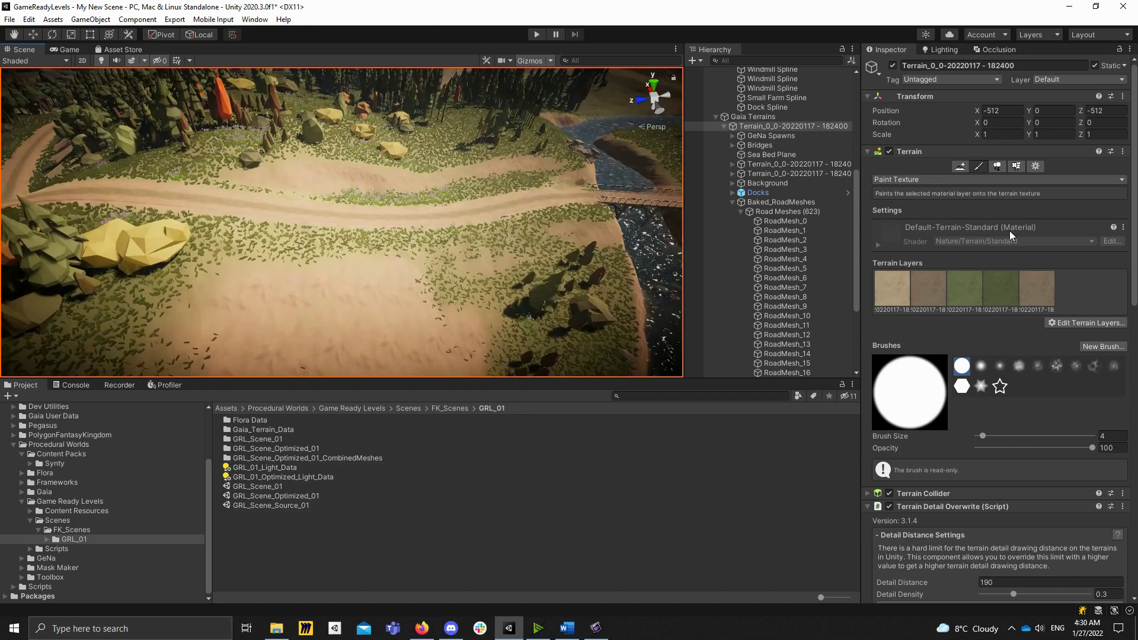
left_click(820, 203)
Step: Collapse the GeNa Splines list and the Gaia Terrains group in the hierarchy
scroll(814, 208, "up", 5)
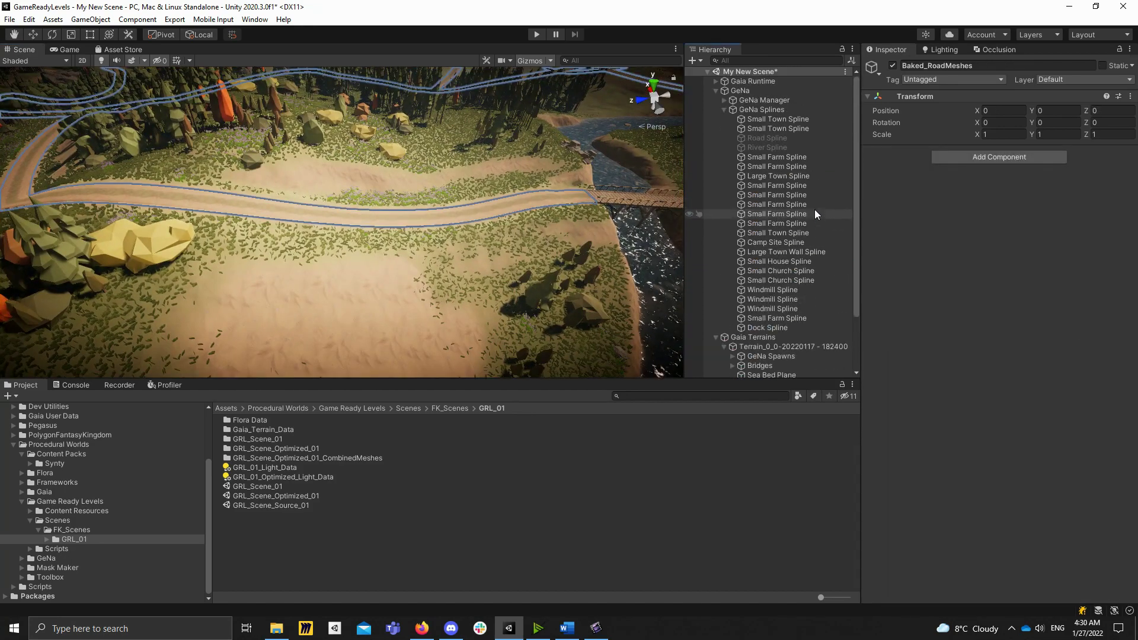
left_click(776, 137)
key("Left")
key("Left")
key("Left")
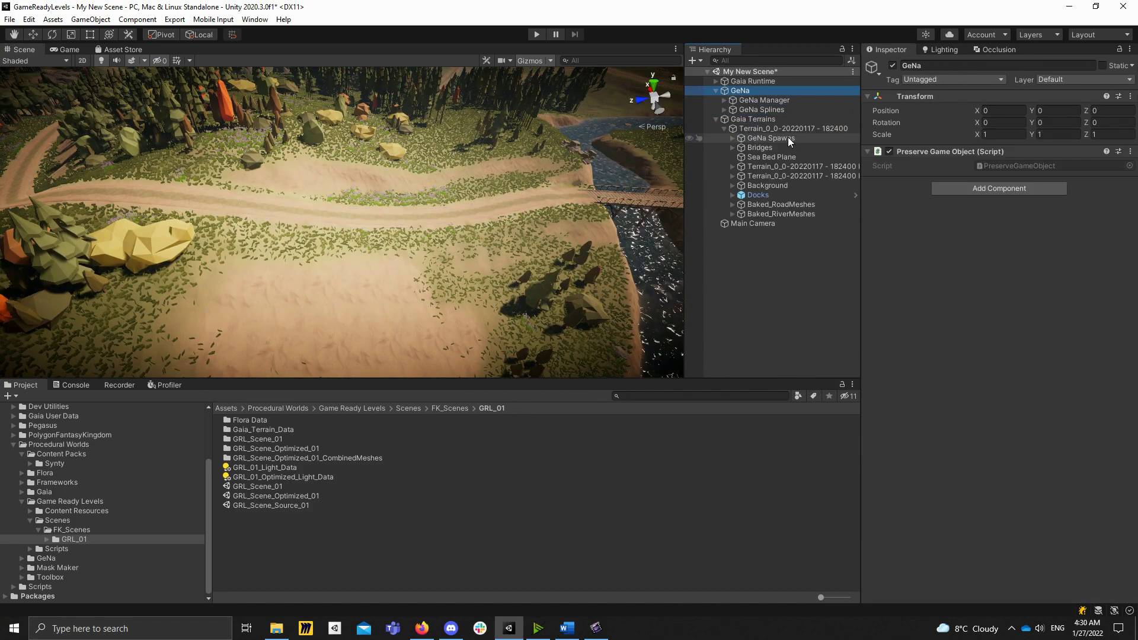
left_click(716, 119)
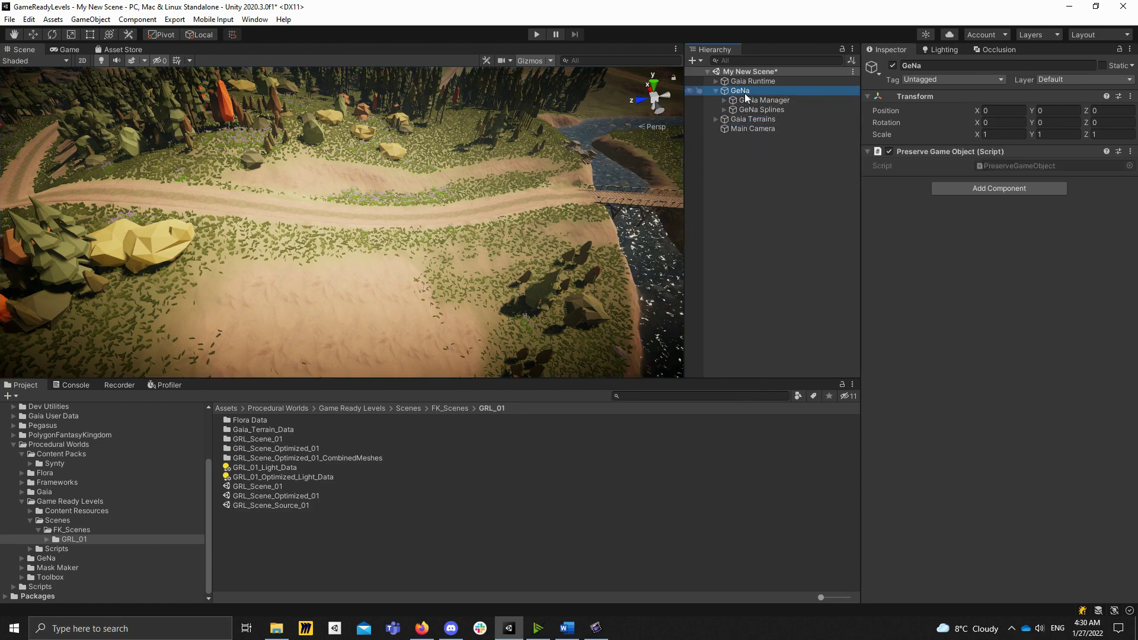
Step: Inspect the first Small Town Spline in the GeNa Splines list and collapse the list again
left_click(758, 109)
key("Right")
left_click(766, 119)
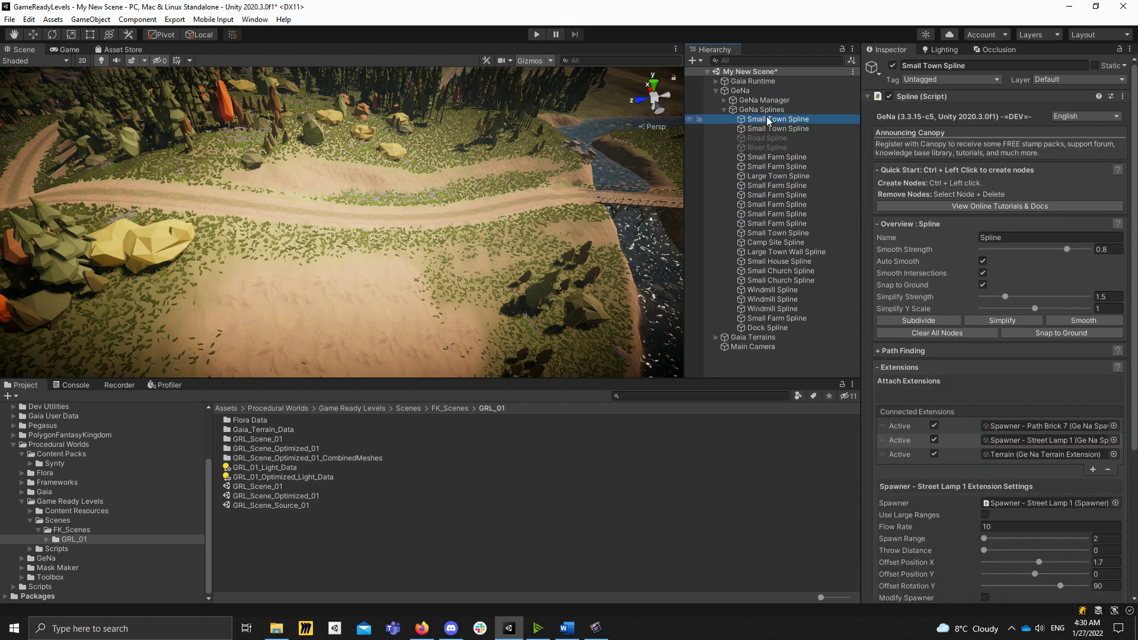
key("Left")
key("Left")
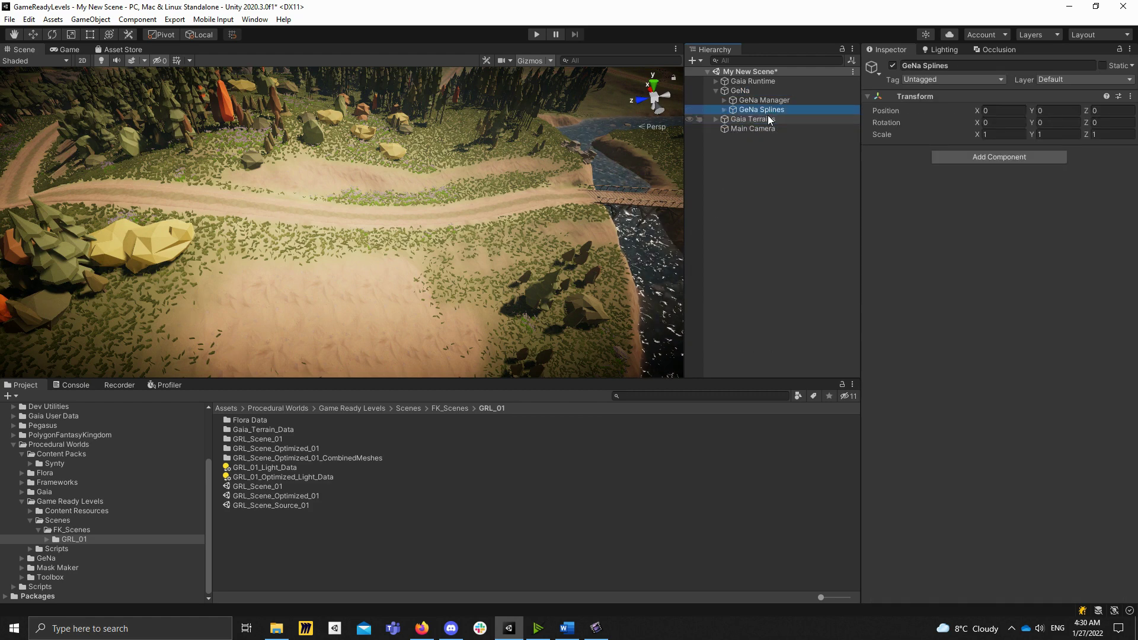
Step: Collapse the GeNa group in the hierarchy and frame it in the scene view
right_click_drag(552, 156, 497, 159)
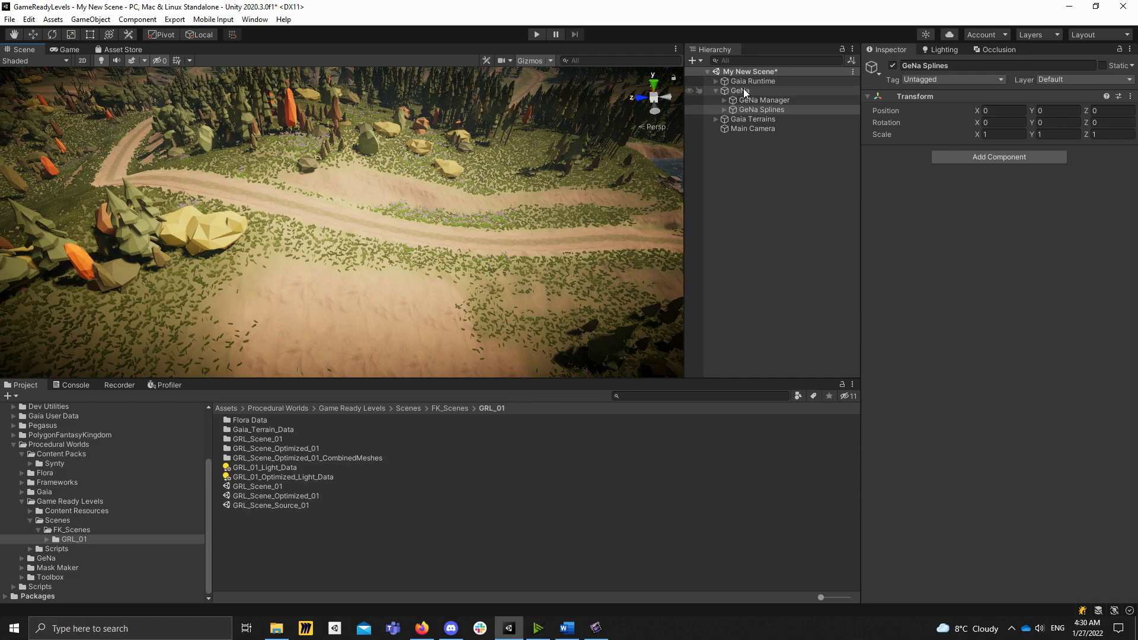
left_click(745, 92)
key("Left")
key("f")
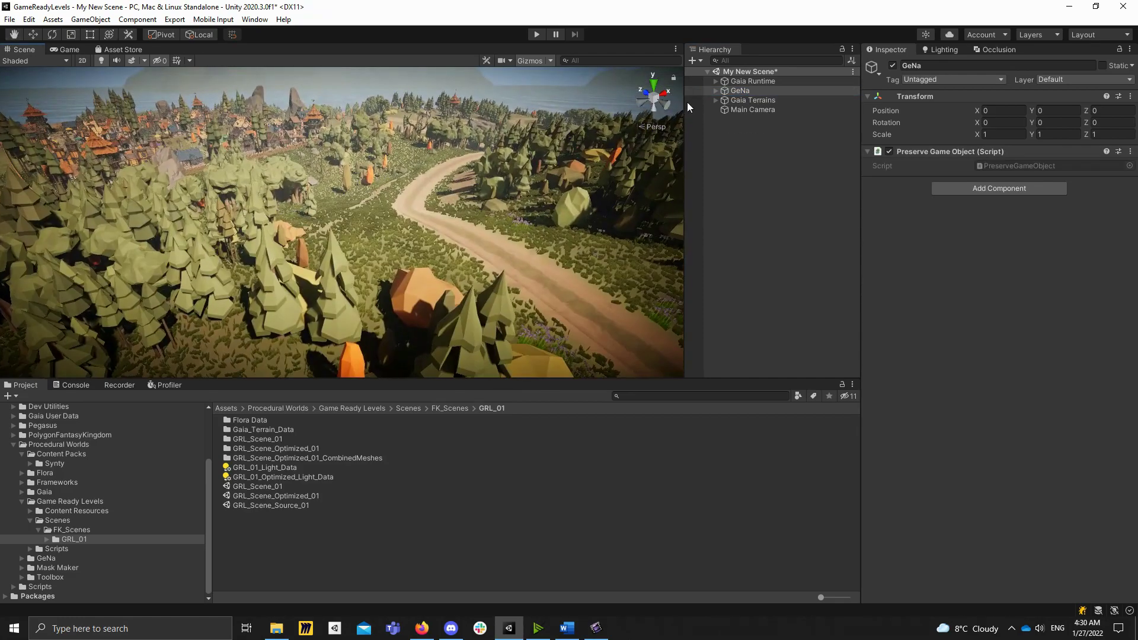
Step: Expand the Gaia Terrains group, select its terrain tile, and frame the tile in the scene view
left_click(728, 102)
key("Right")
key("Down")
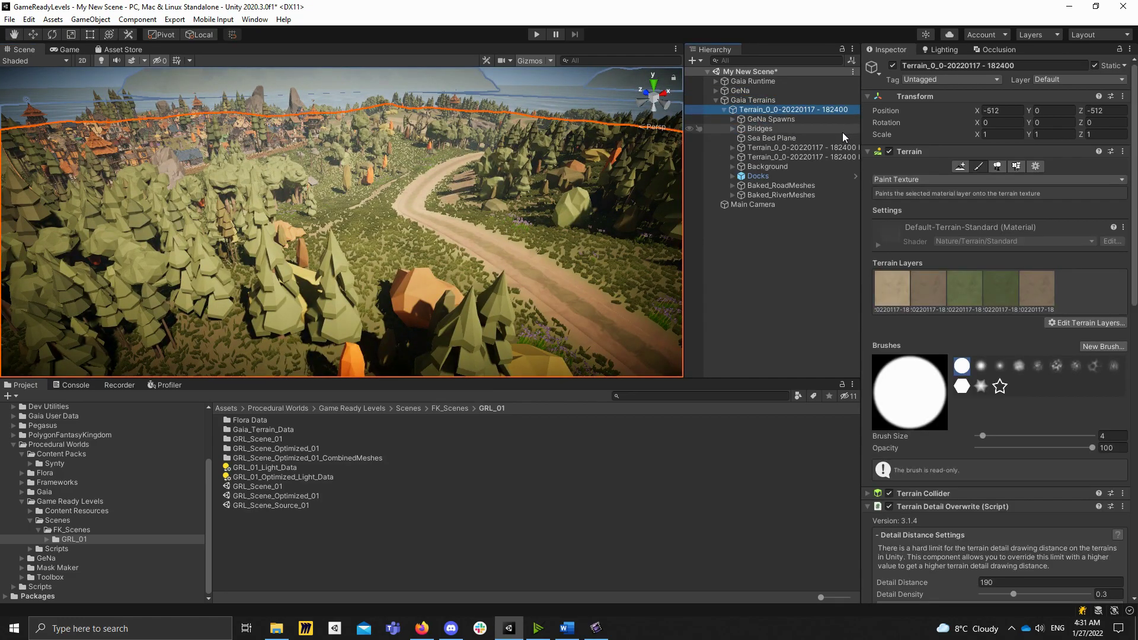
key("f")
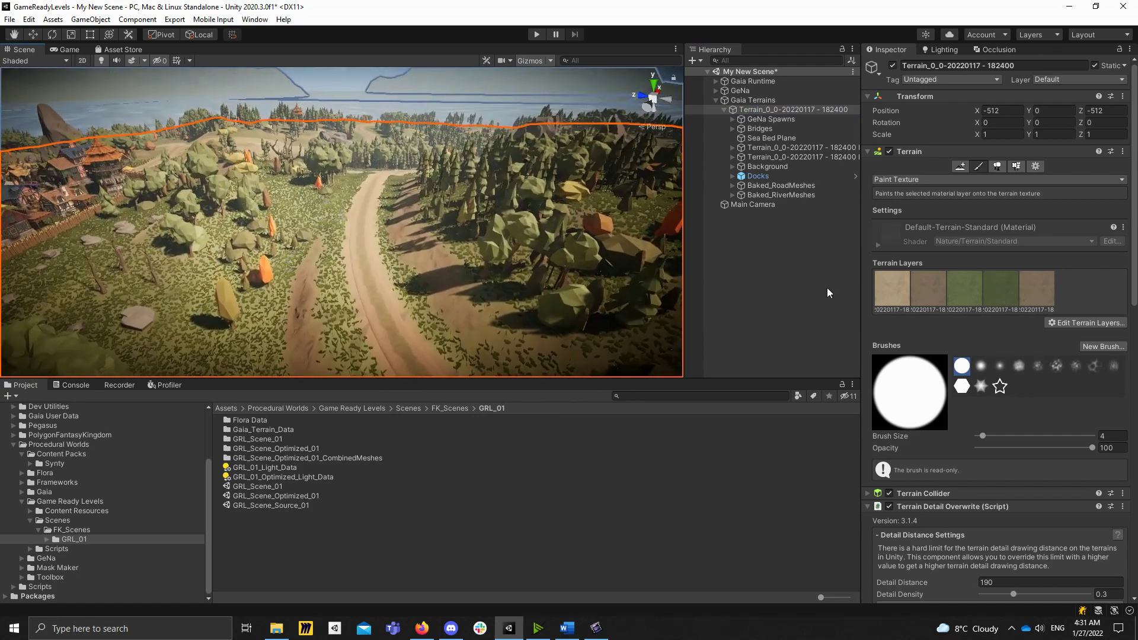
Step: Open the Terrain Mesh Exporter from the advanced Gaia Tools in the Gaia Manager
left_click(800, 277)
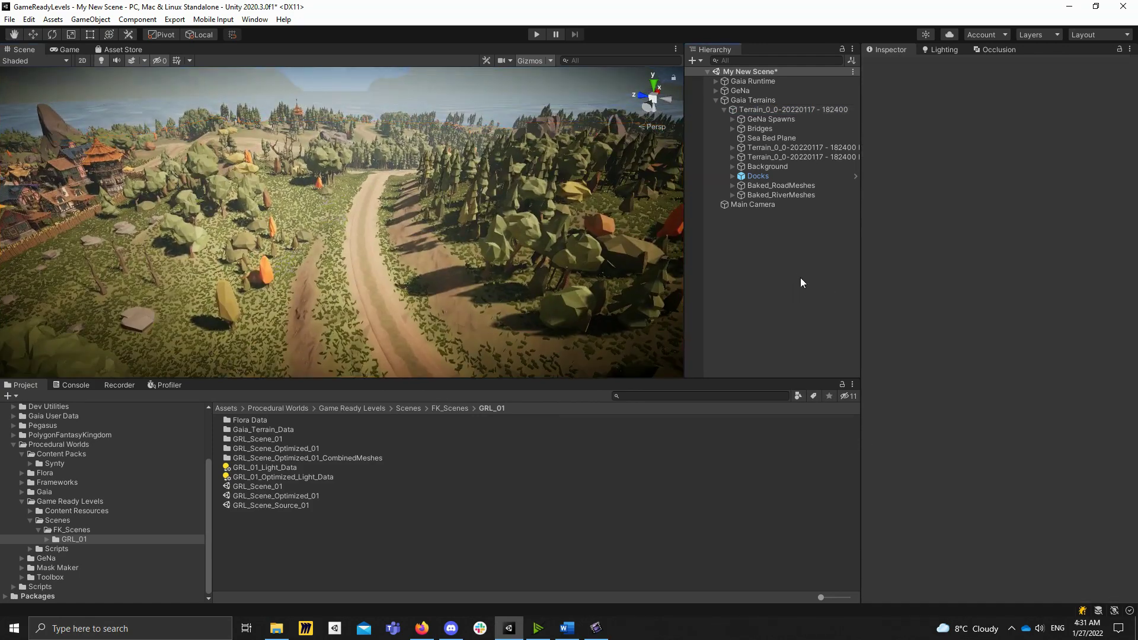
left_click(255, 19)
mouse_move(332, 98)
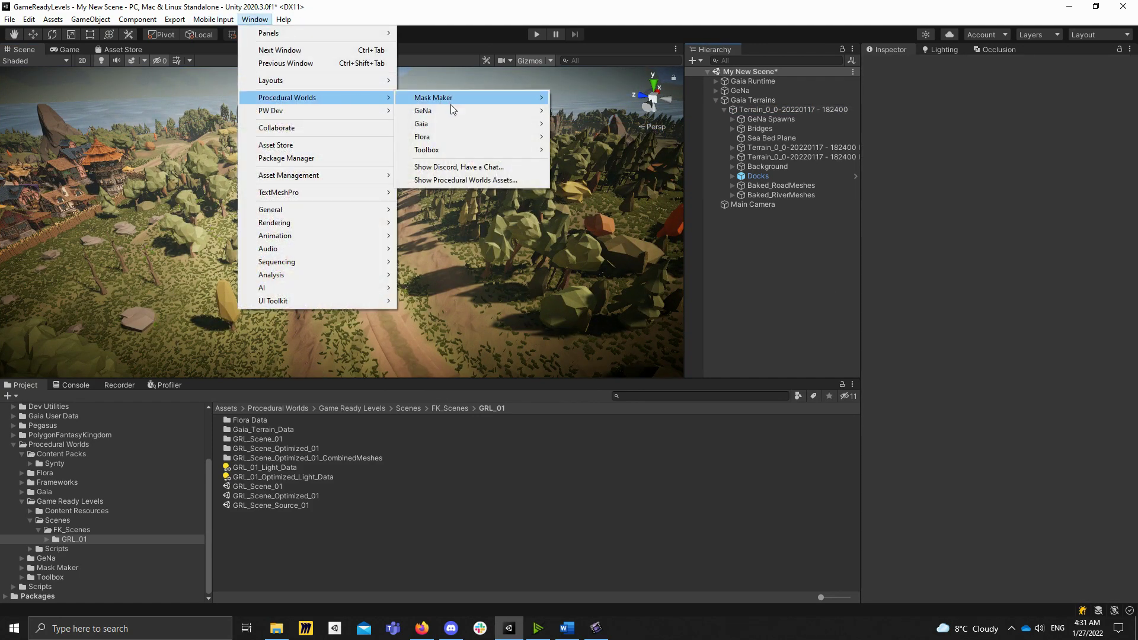
mouse_move(433, 125)
left_click(616, 126)
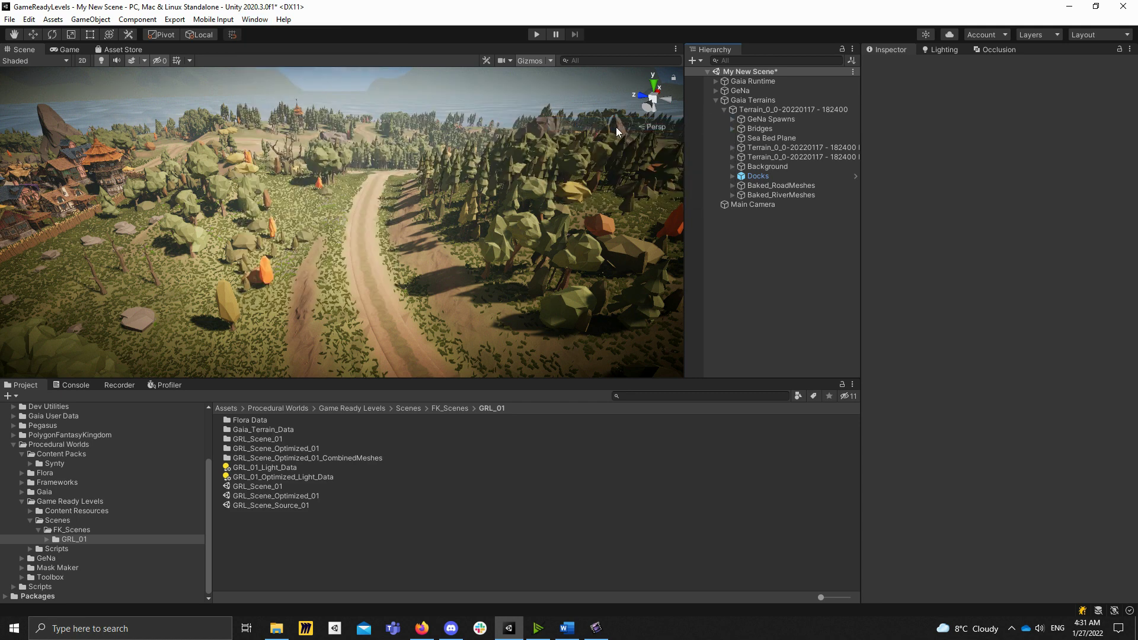
left_click(536, 226)
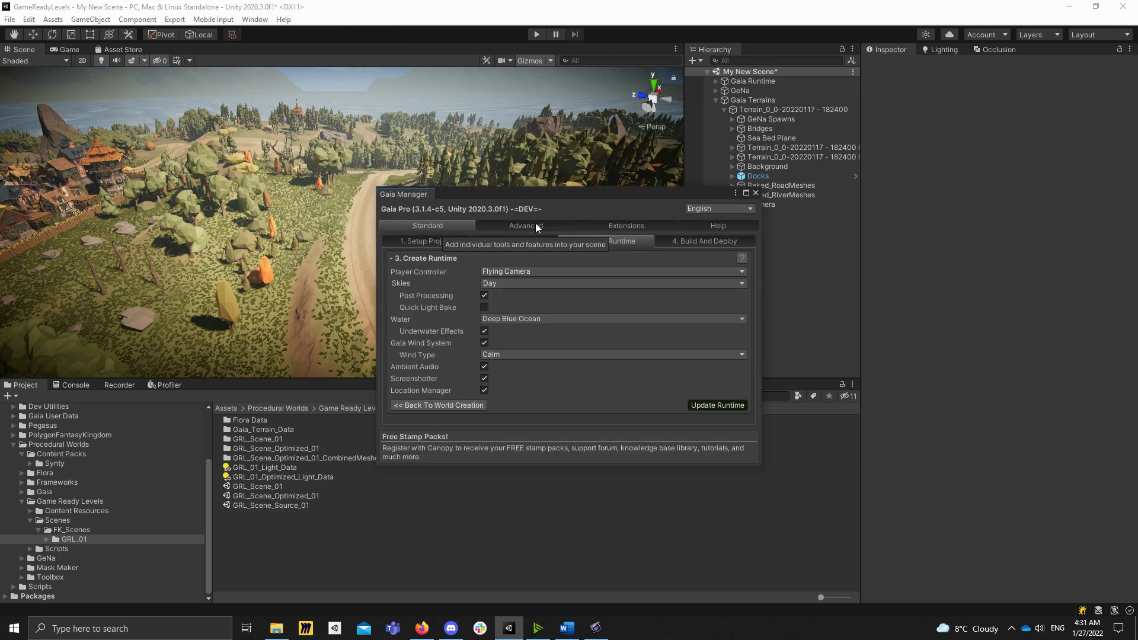
left_click(409, 279)
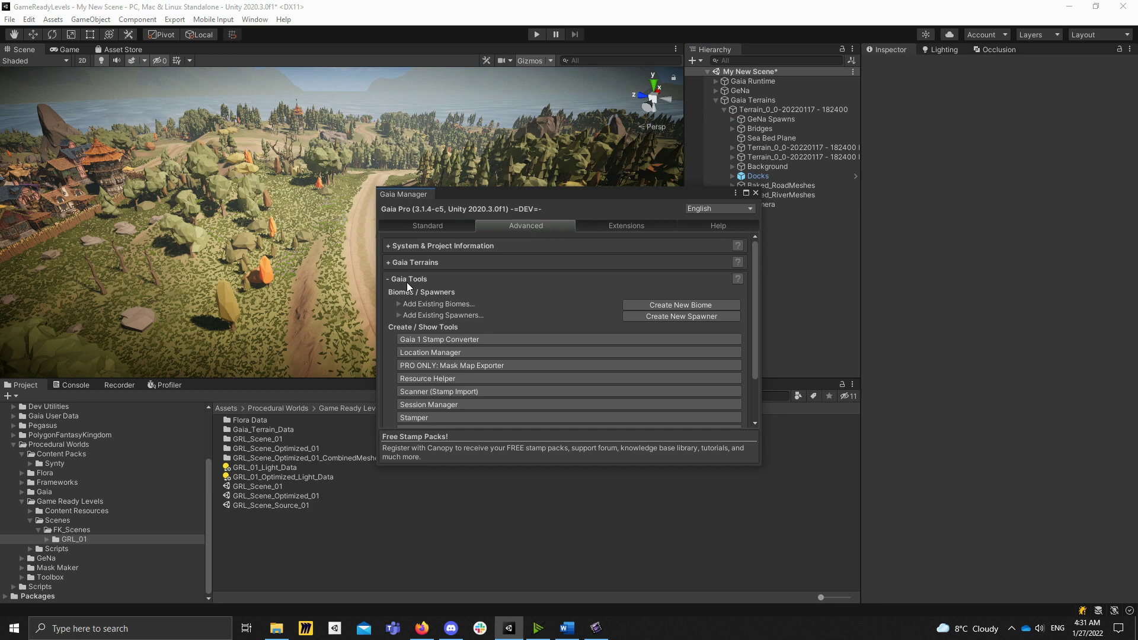
scroll(492, 320, "down", 3)
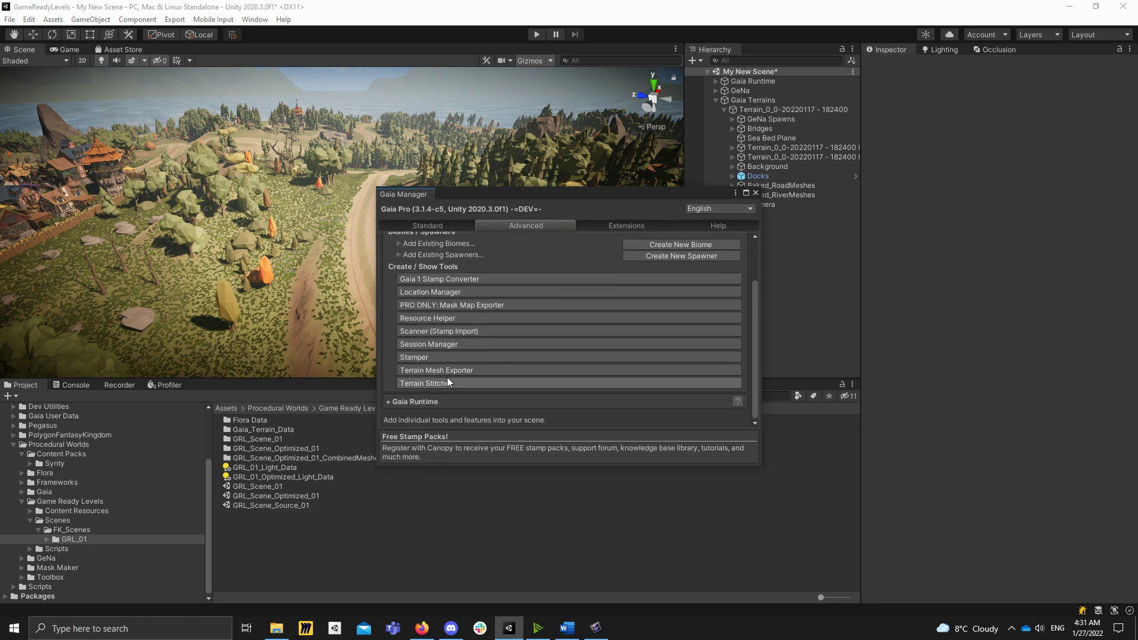
left_click(432, 371)
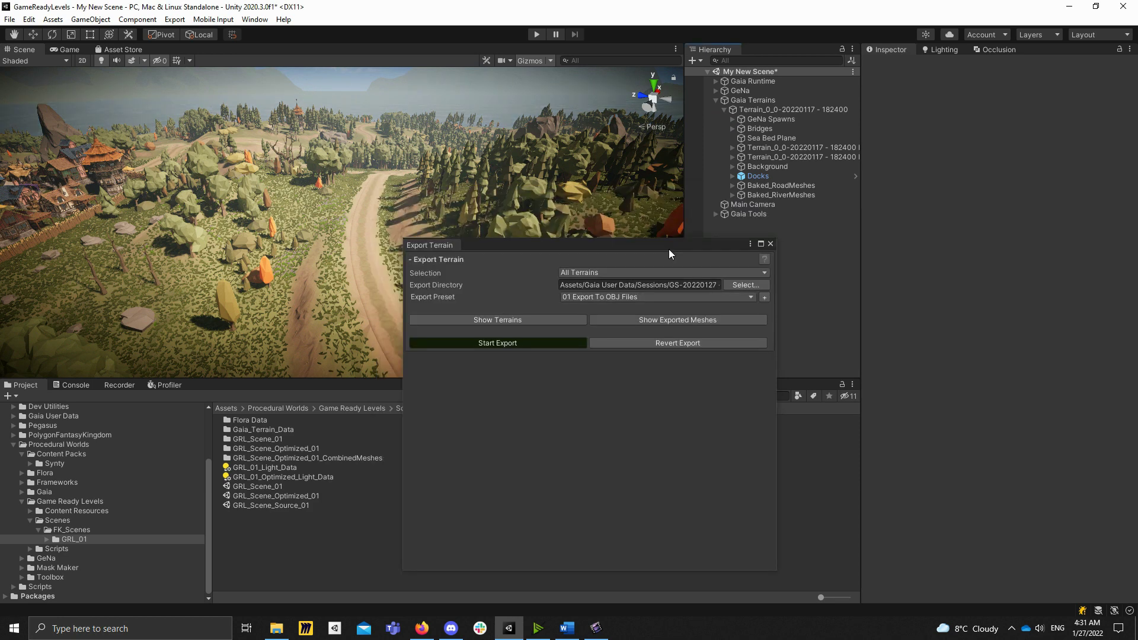
Step: Export all terrains with the 03 Convert To Low Poly preset and close the Export Terrain window
left_click_drag(668, 249, 809, 176)
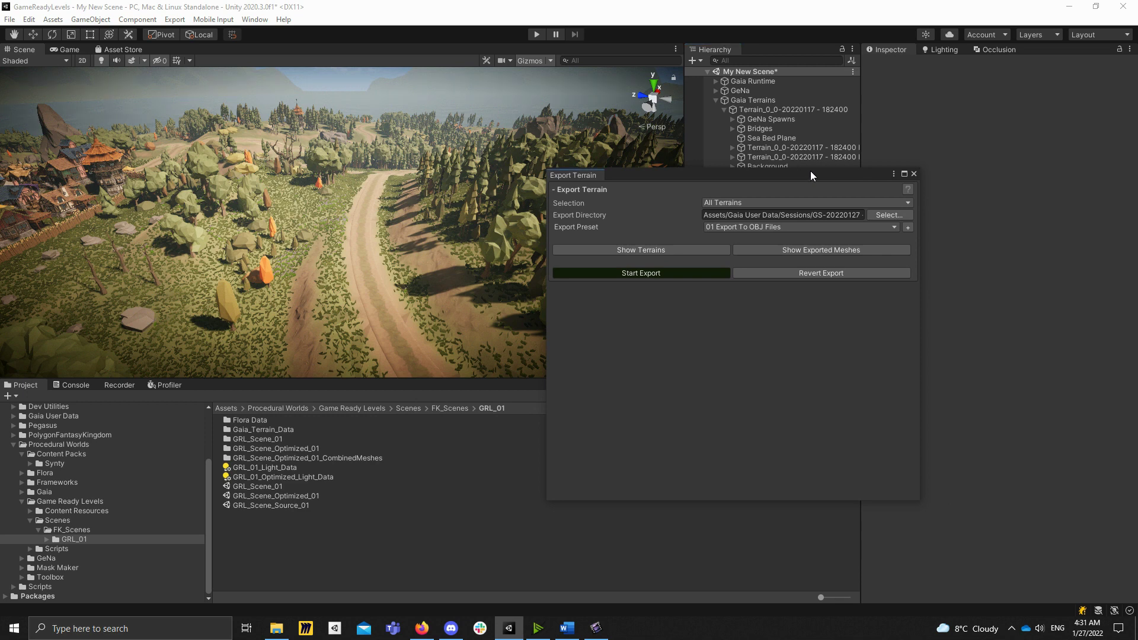
left_click(737, 226)
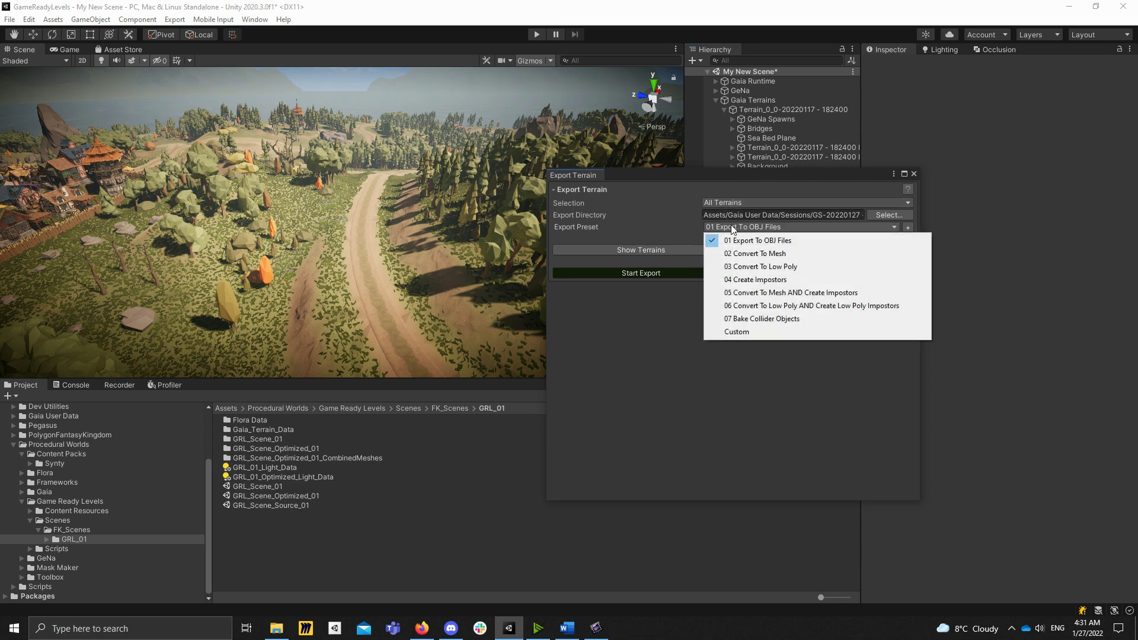
left_click(794, 267)
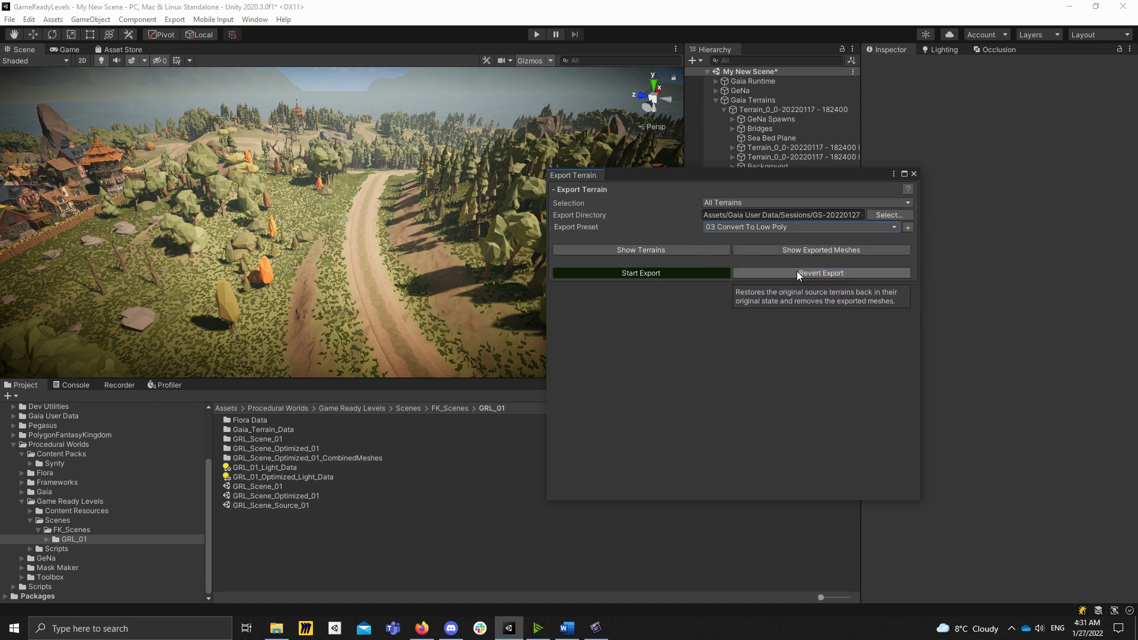
left_click(687, 272)
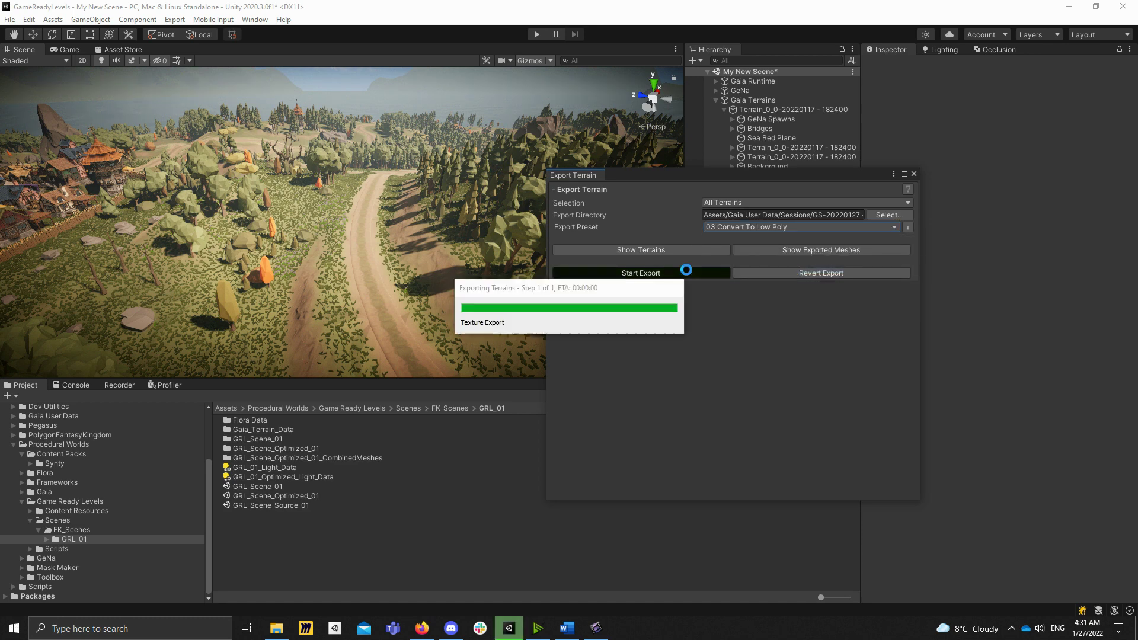
left_click_drag(745, 175, 679, 178)
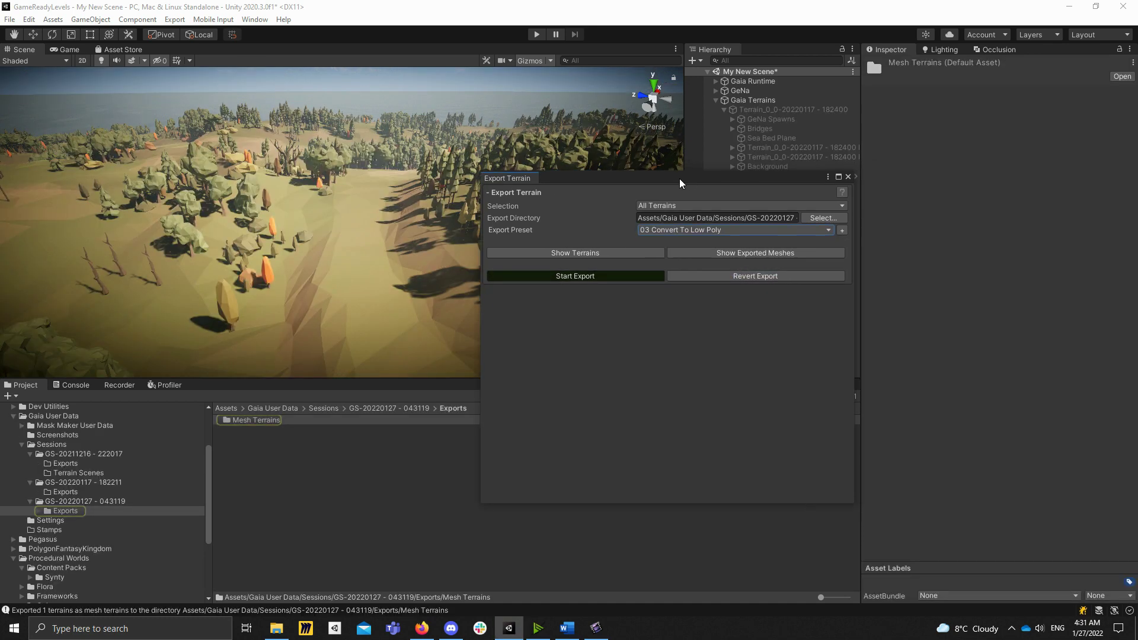
left_click(846, 177)
Step: Inspect the low poly terrain and expand Gaia Terrain Exports down to its Converted Trees object
right_click_drag(351, 189, 171, 186)
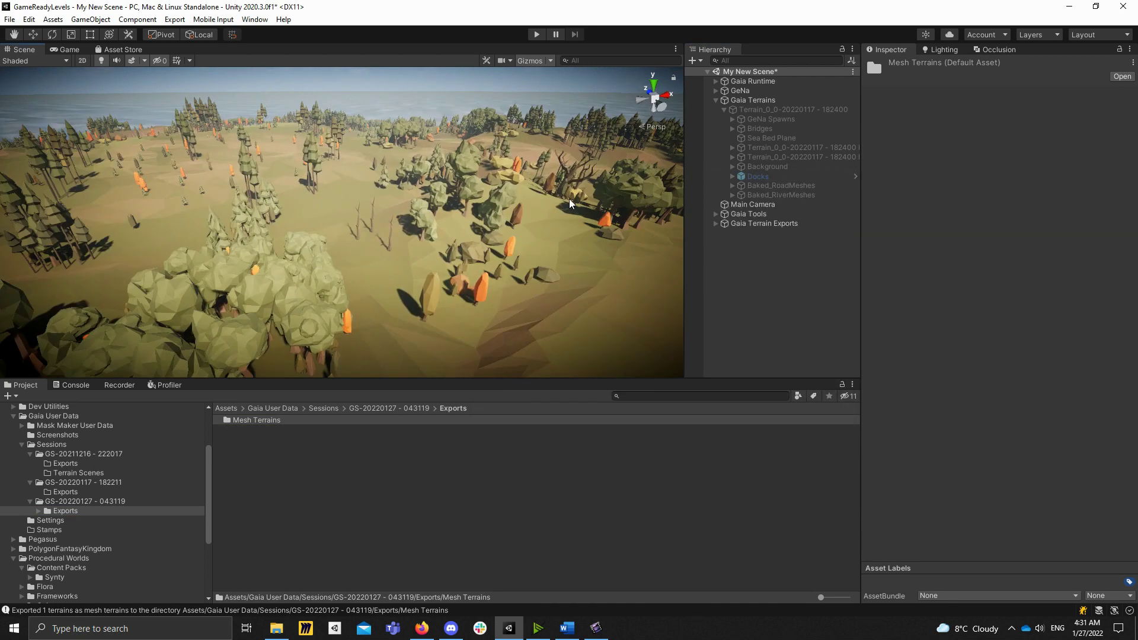
right_click_drag(450, 239, 464, 203)
left_click(743, 222)
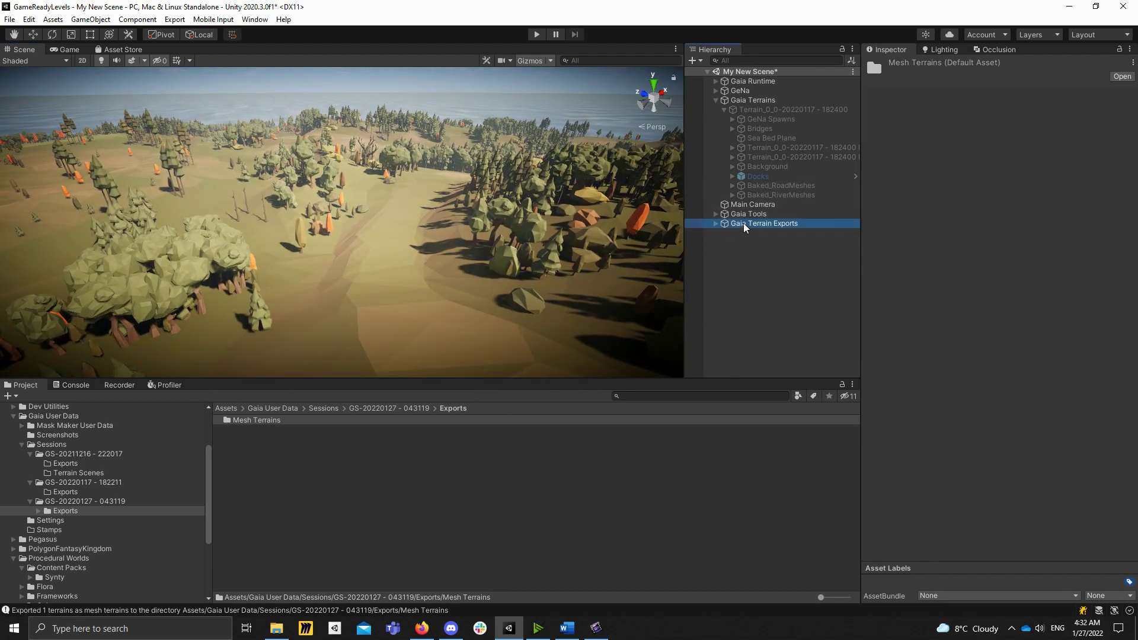
key("Right")
key("Down")
key("Right")
key("Down")
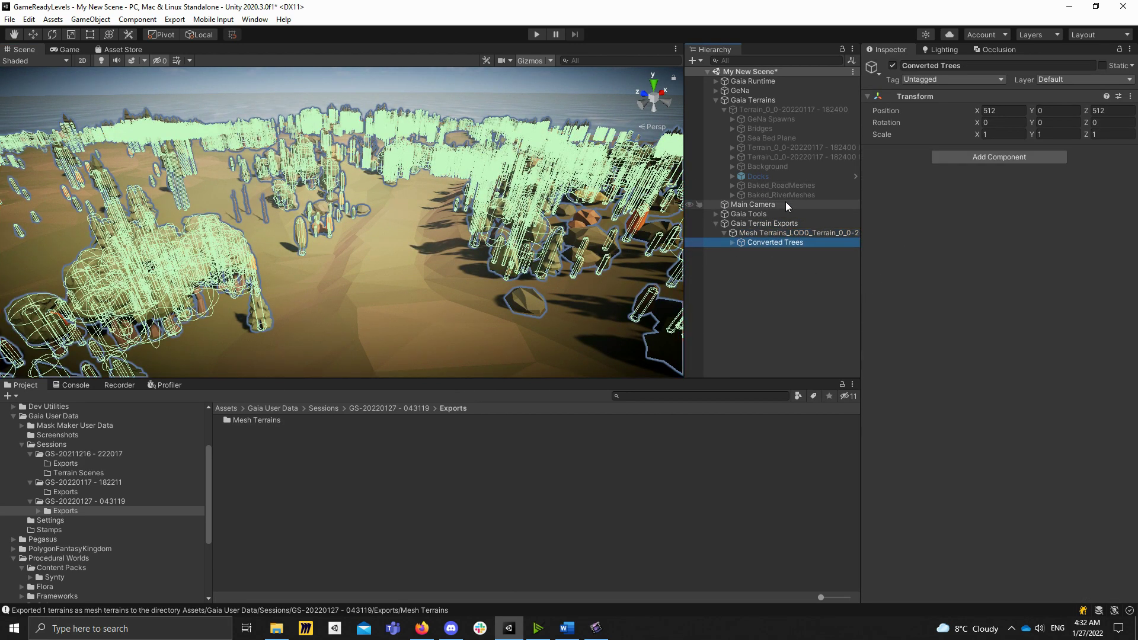
left_click(789, 283)
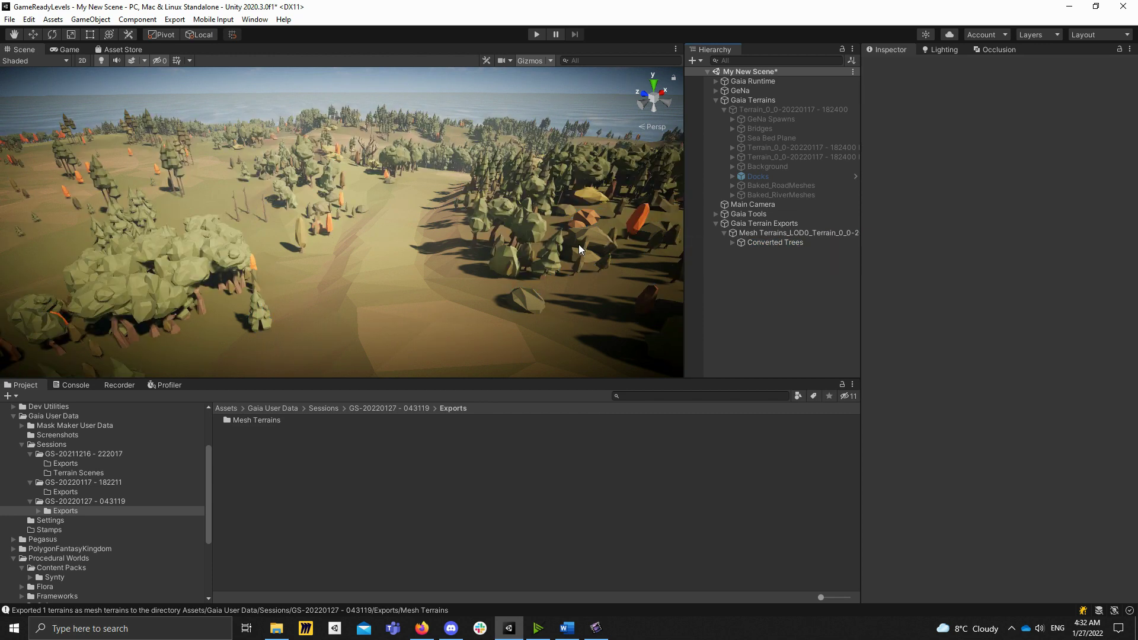
Step: Check the contents of Converted Trees under the exported mesh terrain and delete the whole Converted Trees object
right_click_drag(578, 244, 624, 246)
left_click(731, 241)
left_click(732, 242)
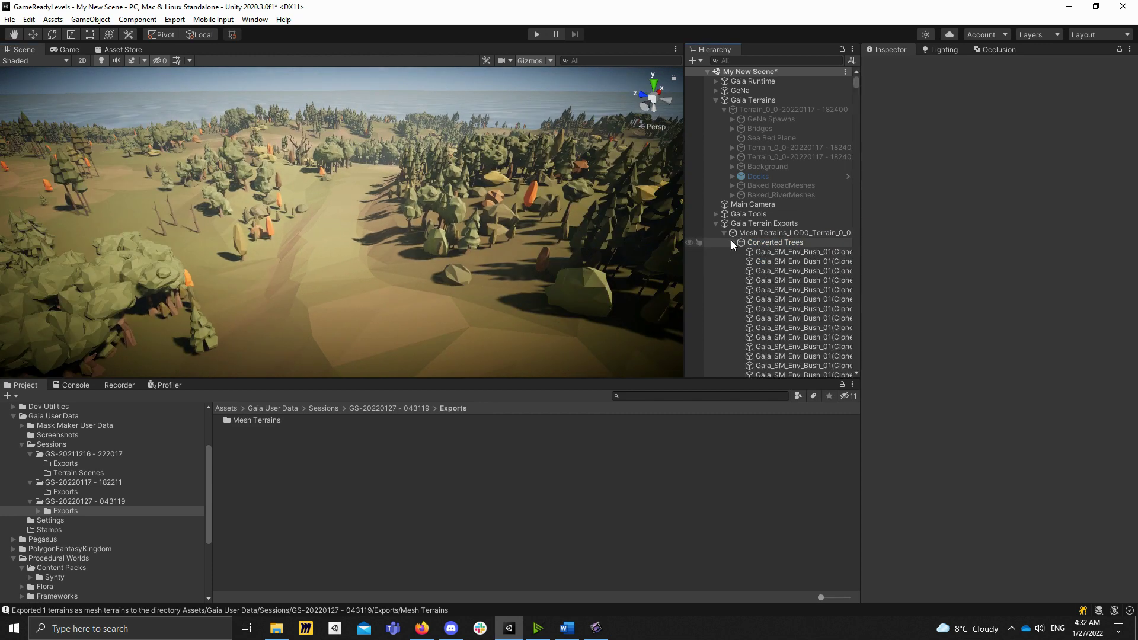
left_click(732, 242)
left_click(758, 244)
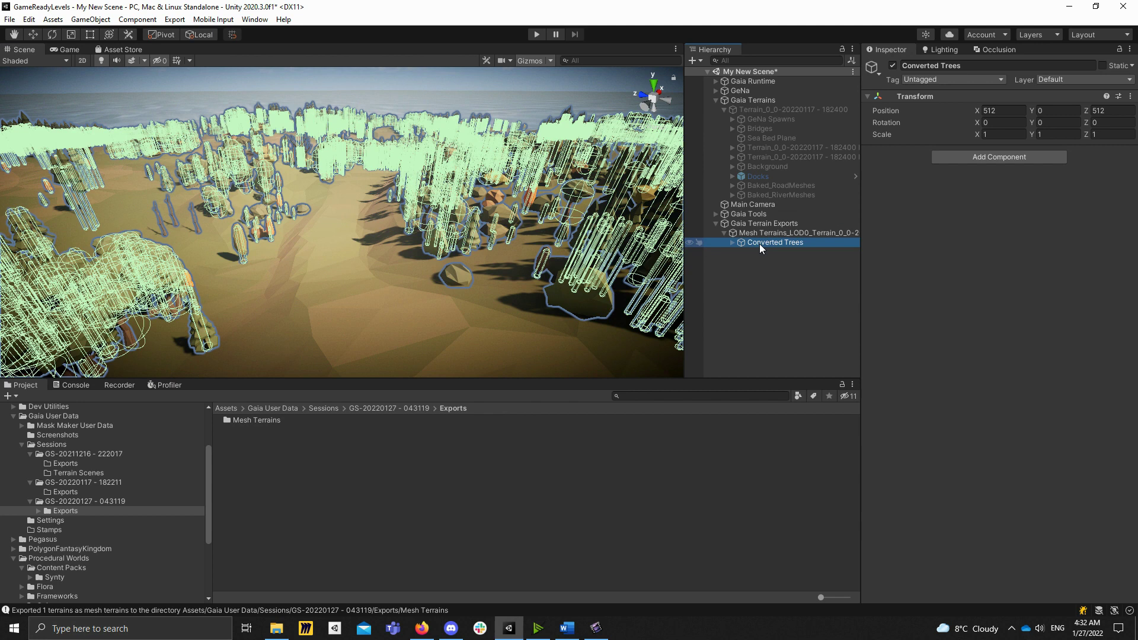
key("Delete")
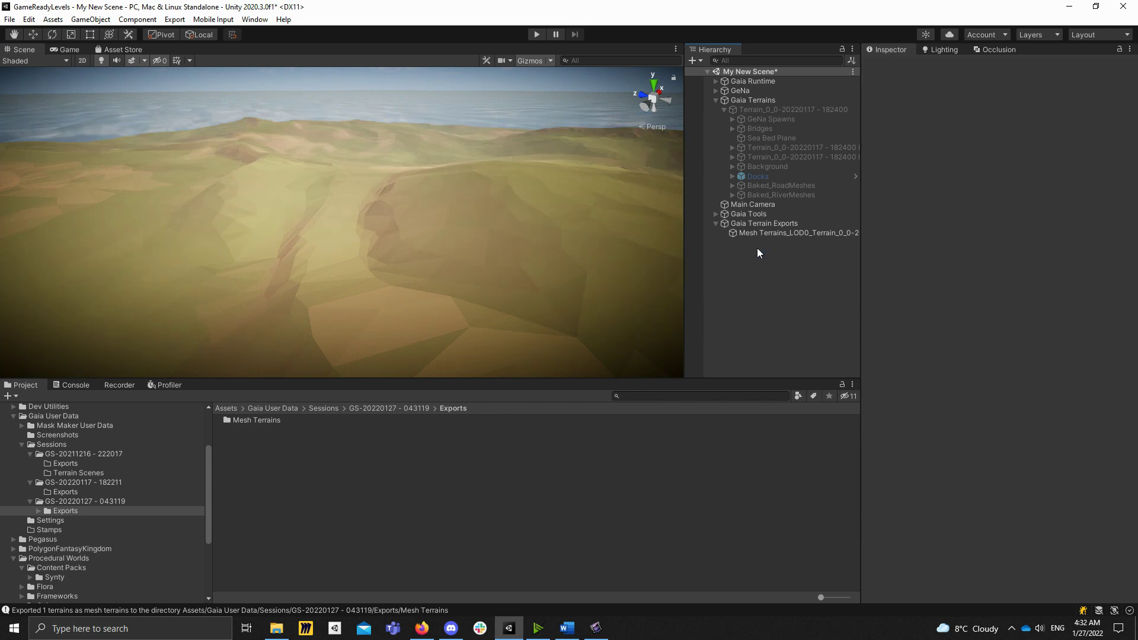
Step: Reactivate the original terrain tile under Gaia Terrains and inspect how it overlaps the low poly mesh along the road
left_click(769, 108)
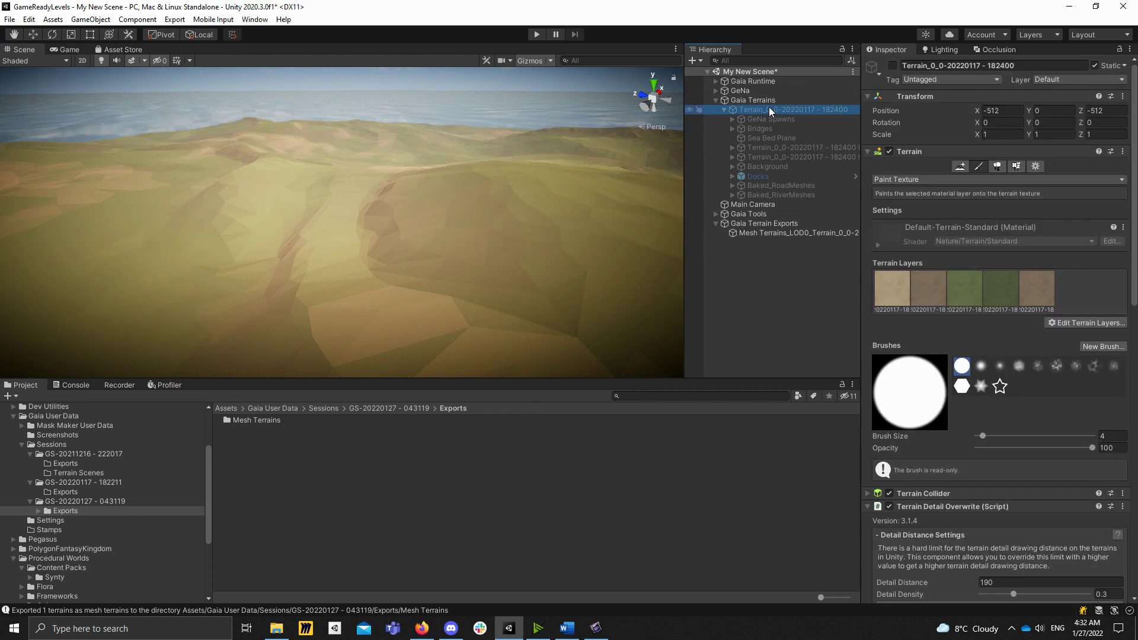
left_click(892, 65)
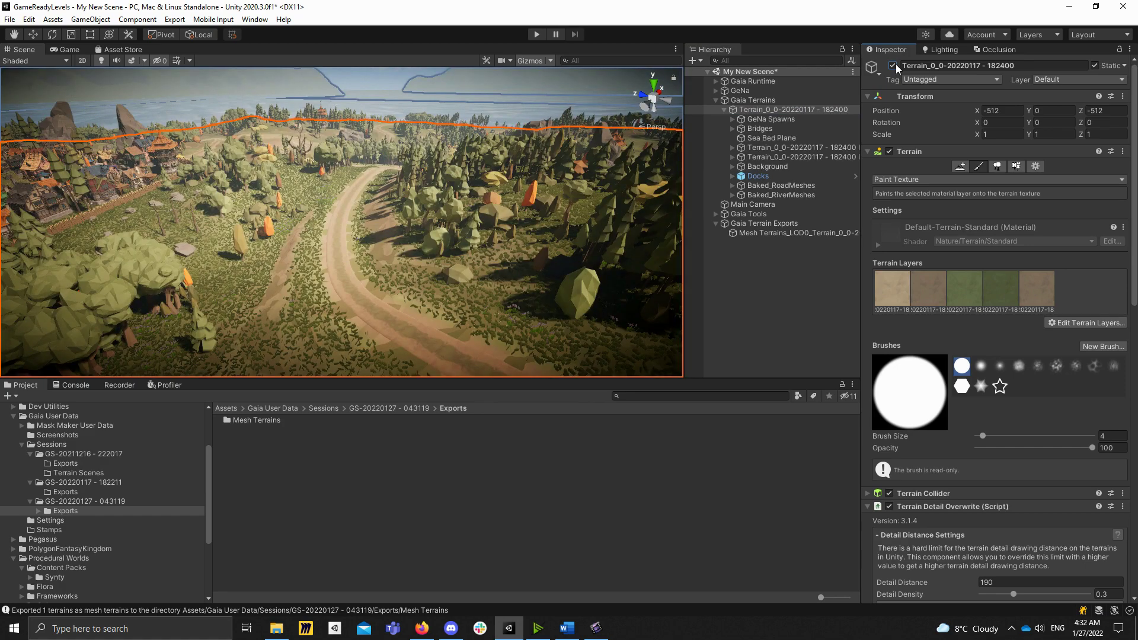
right_click_drag(412, 166, 371, 165)
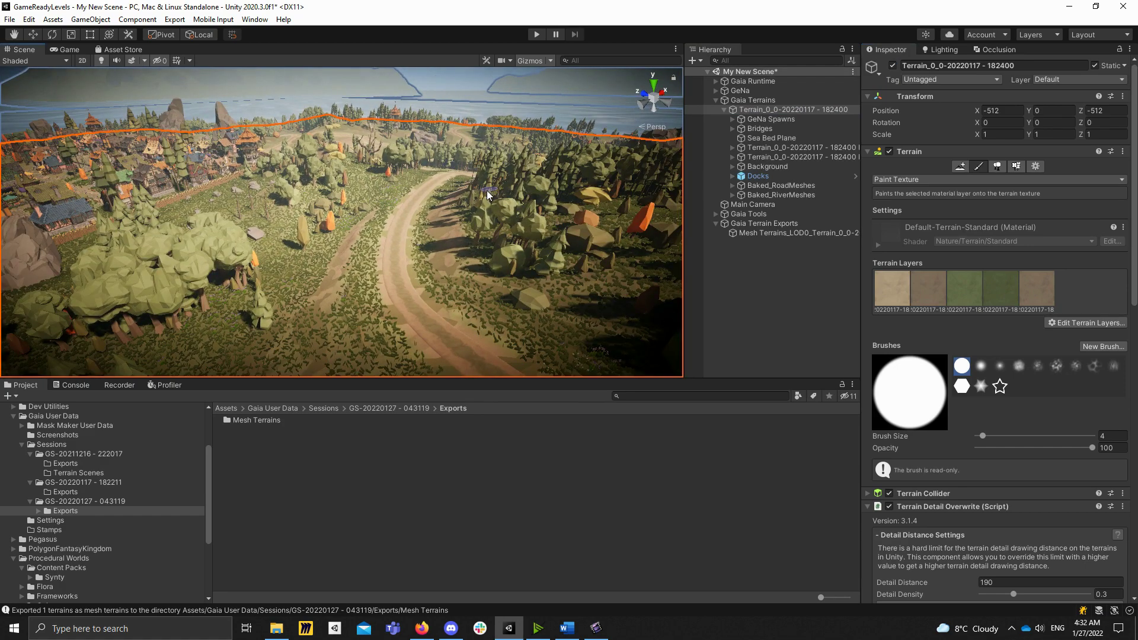
right_click_drag(504, 190, 439, 264)
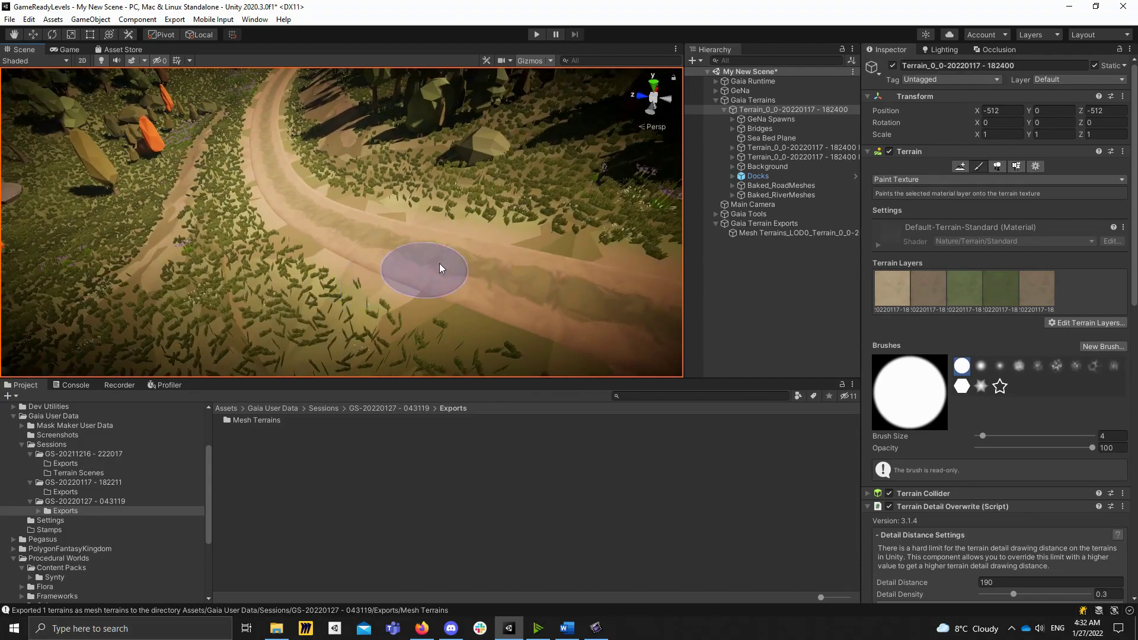
scroll(407, 231, "down", 3)
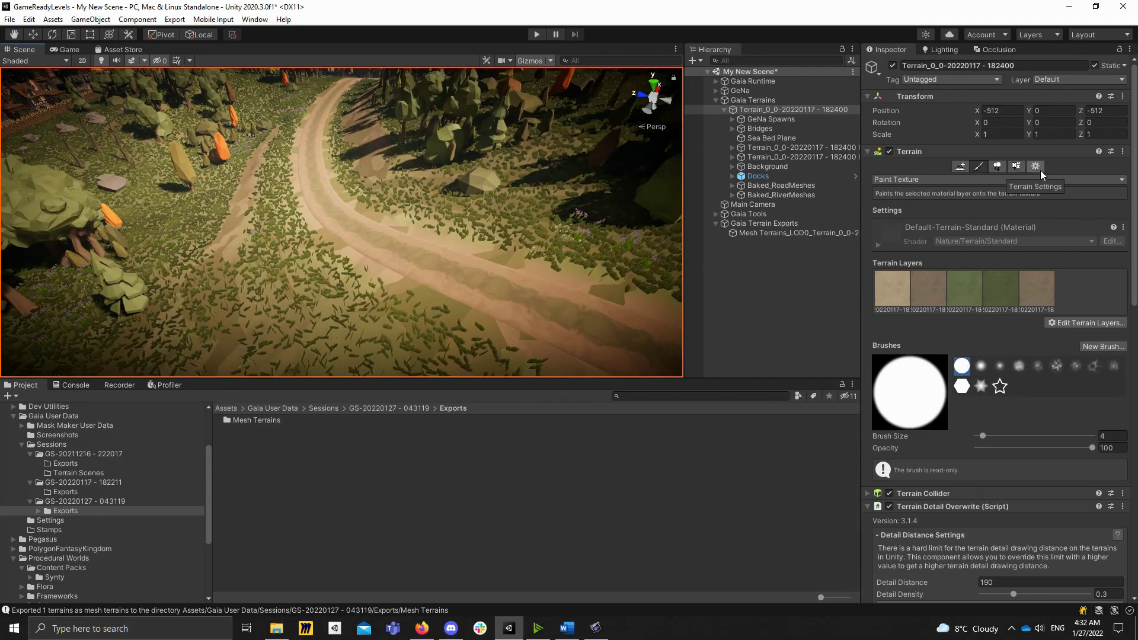
Step: Turn off Draw in the original terrain's Basic Terrain settings, check the scene, and deselect the terrain
left_click(1040, 169)
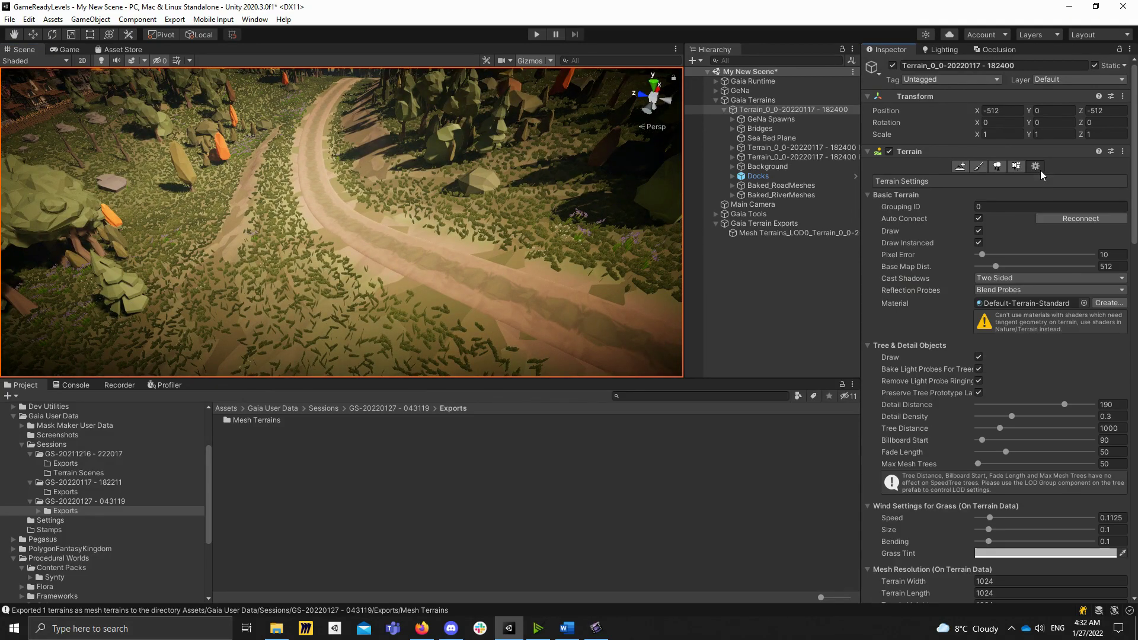
left_click(978, 231)
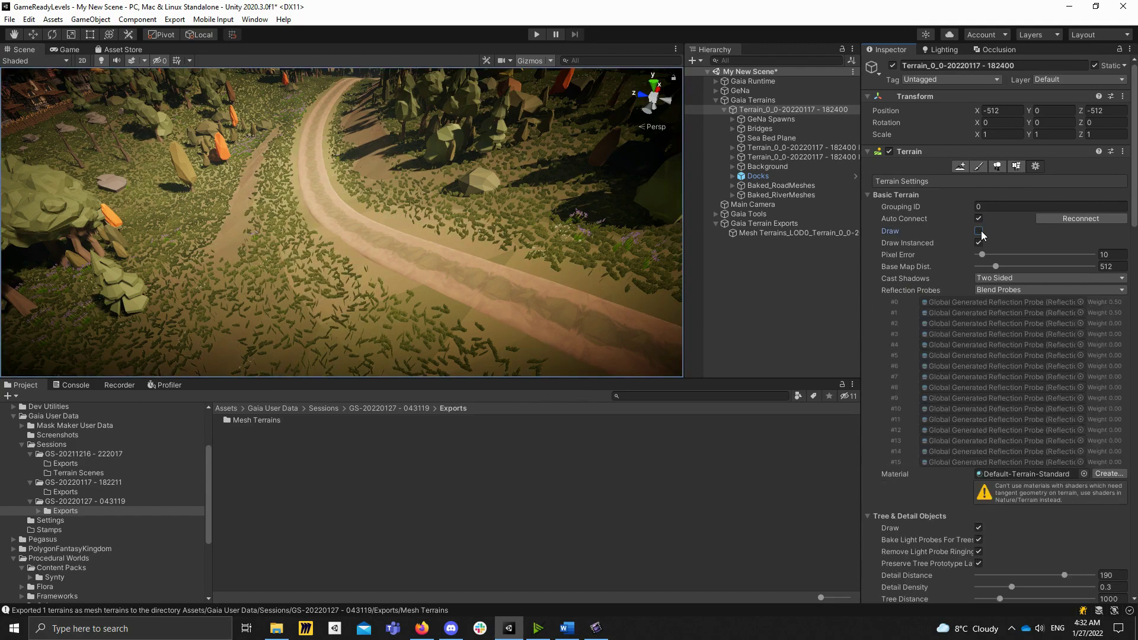
right_click_drag(504, 255, 505, 197)
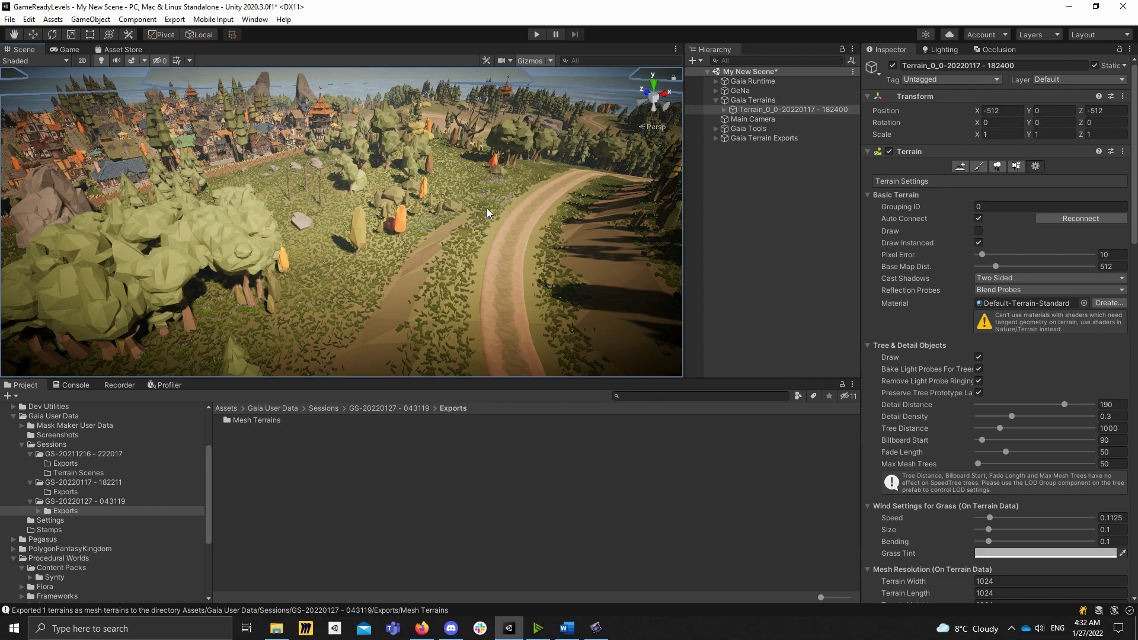
right_click_drag(486, 208, 529, 193)
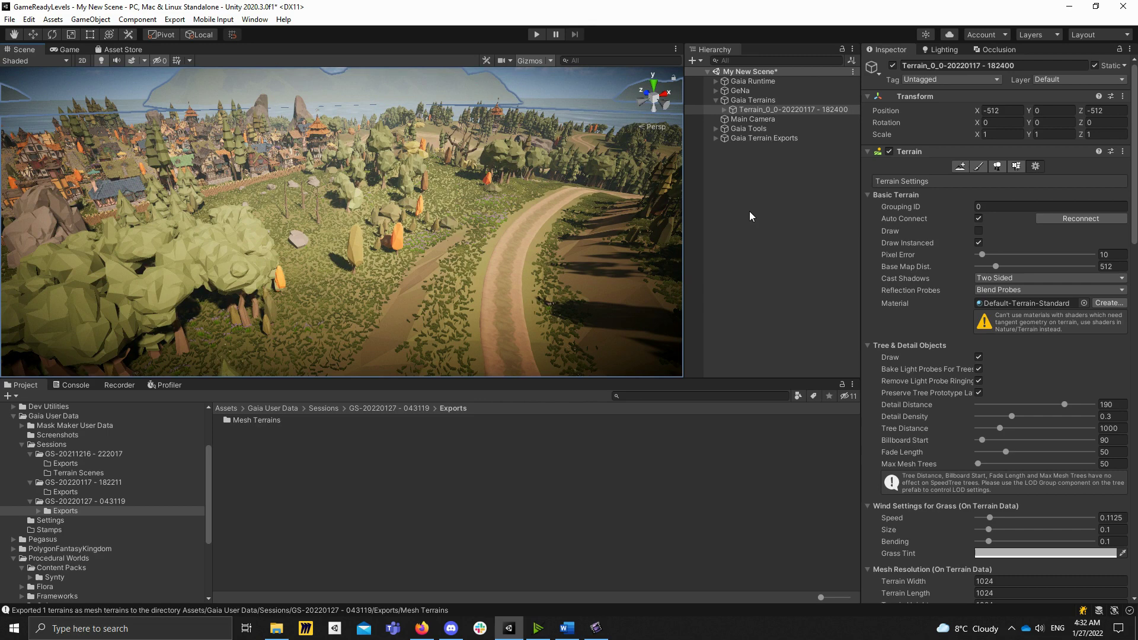
left_click(766, 191)
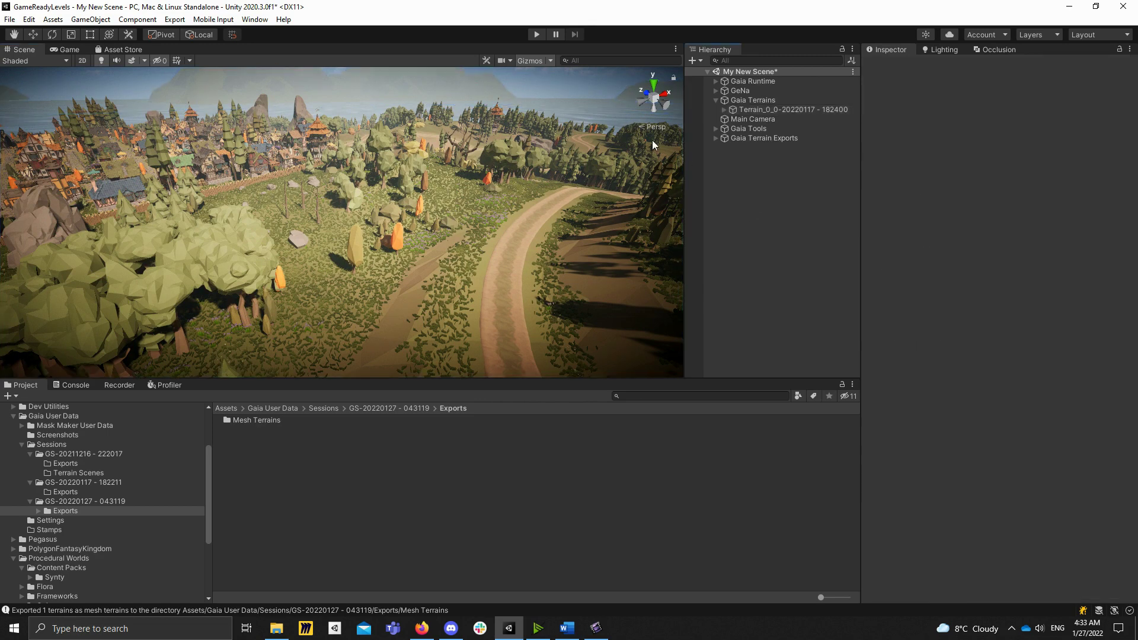
Step: Open the Procedural Worlds Toolbox main window and remove the missing object from the Combine Meshes Root GameObjects list
left_click(255, 22)
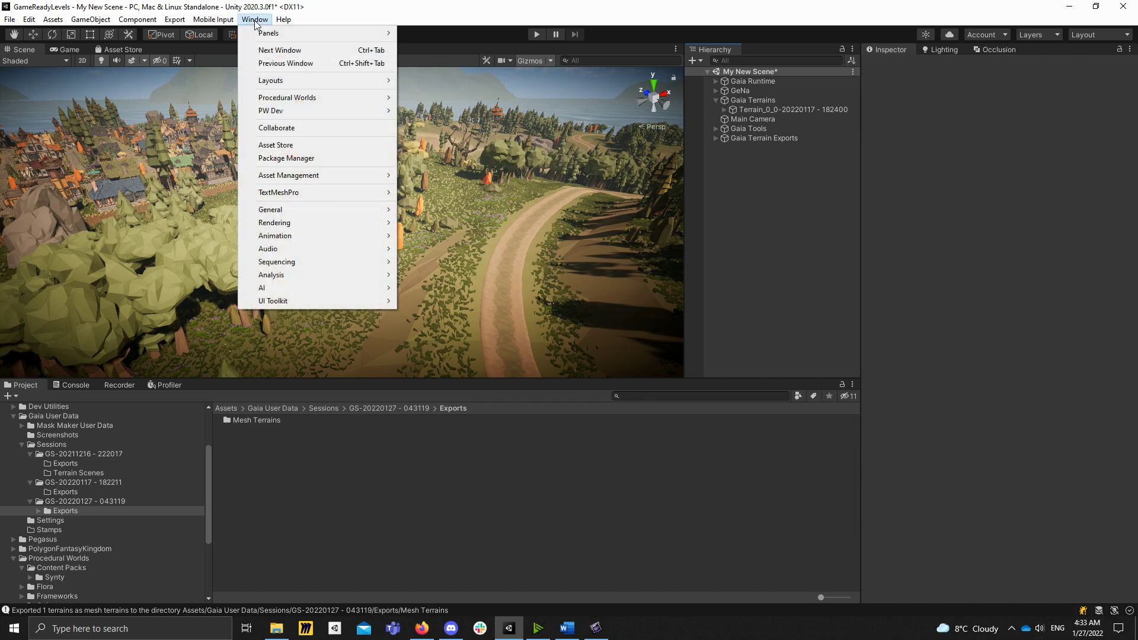
mouse_move(363, 98)
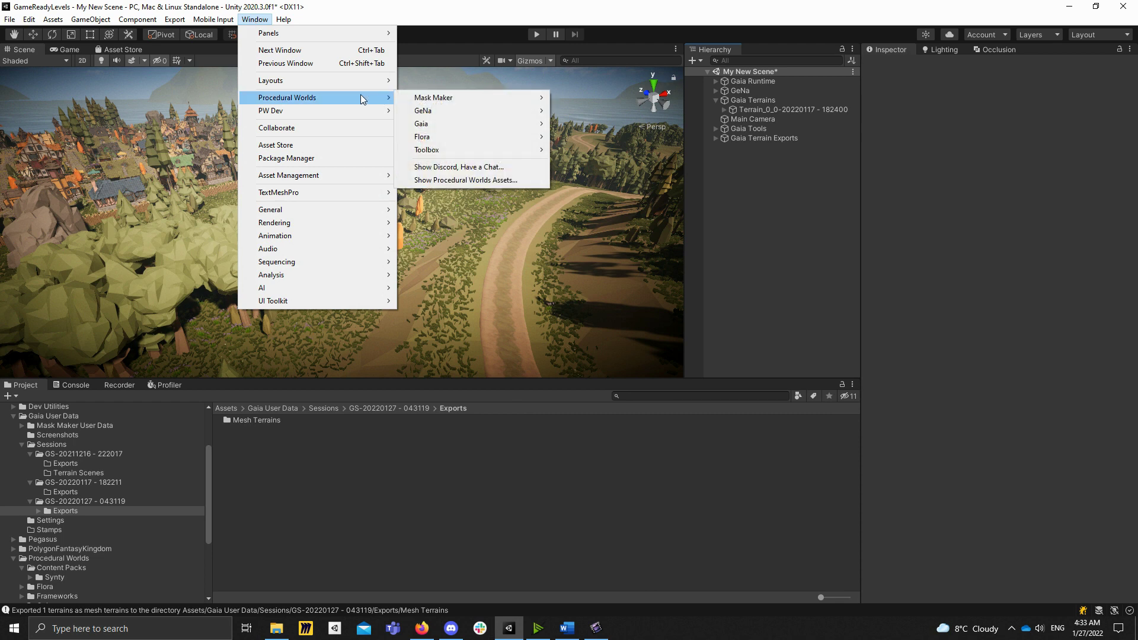
mouse_move(464, 150)
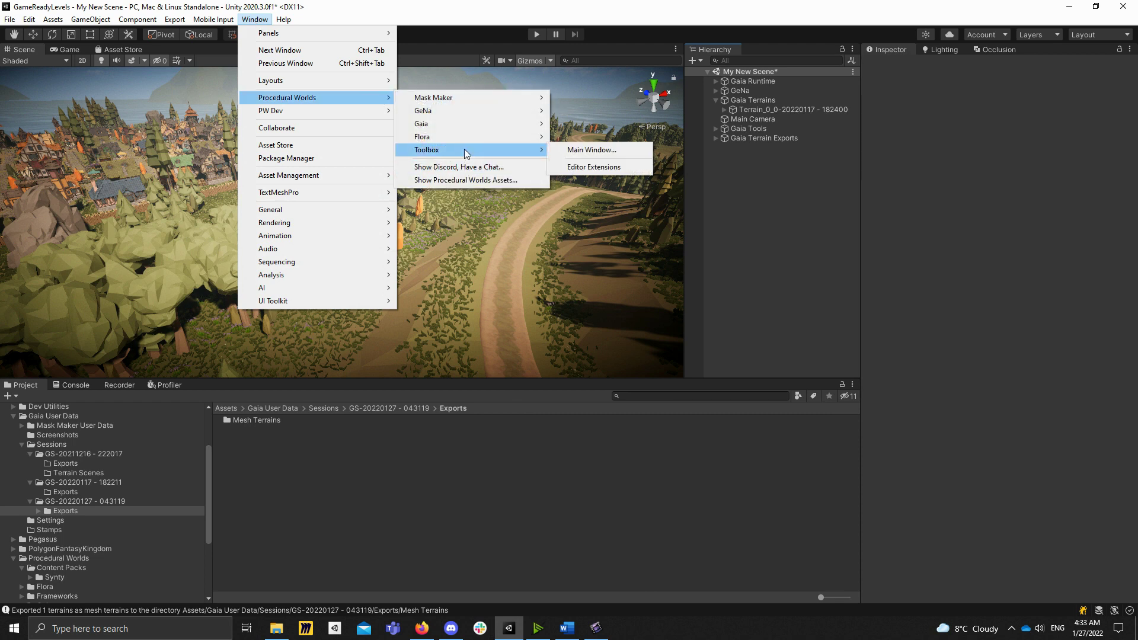
left_click(622, 148)
left_click(690, 196)
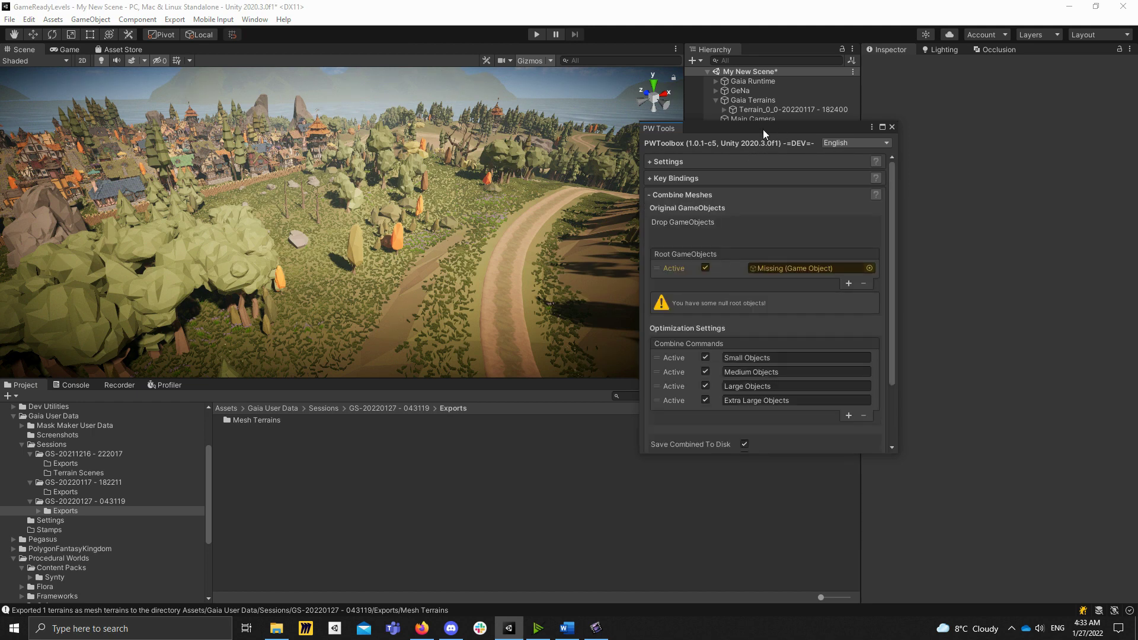
left_click_drag(763, 129, 538, 65)
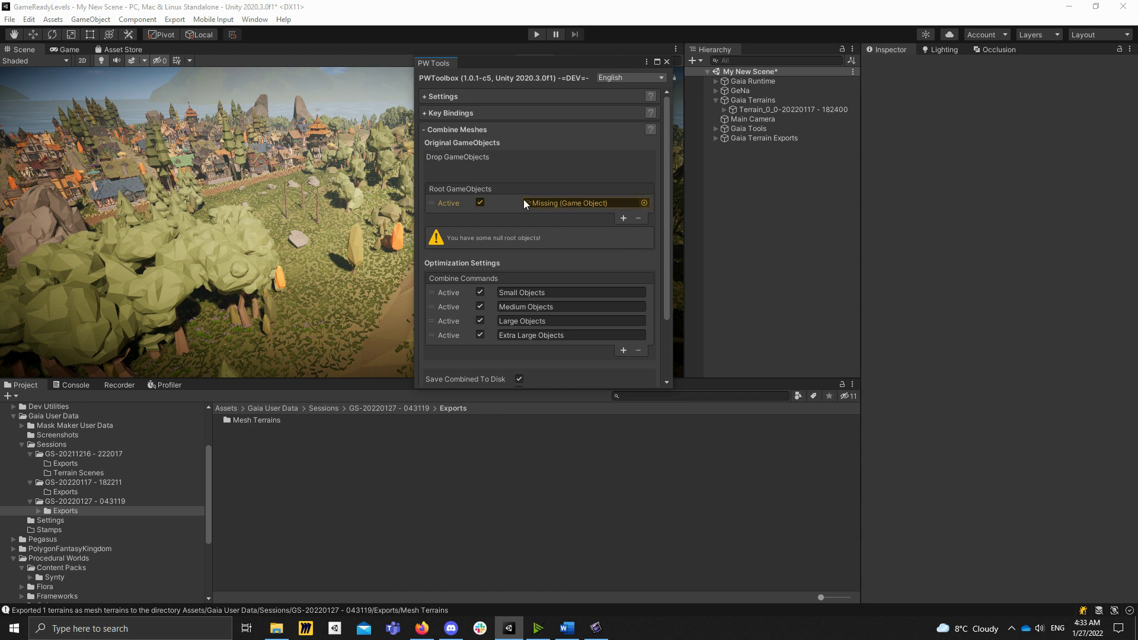
left_click(639, 218)
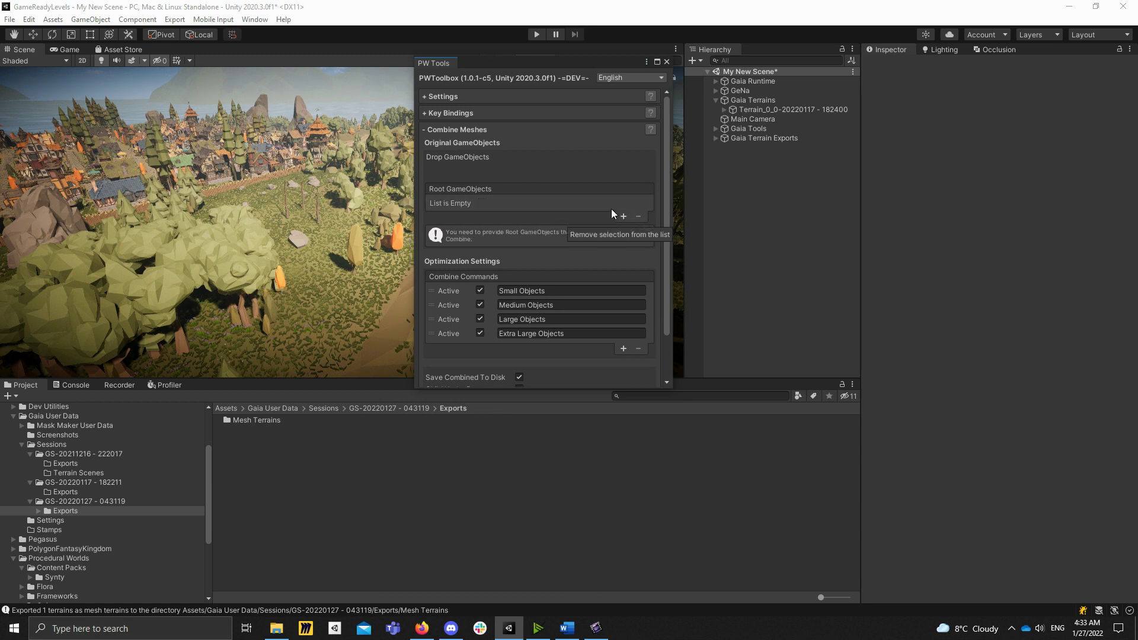
Step: Show the GRL_01 scene folder's contents and add the terrain's GeNa Spawns object to the Combine Meshes Root GameObjects list
scroll(165, 501, "down", 5)
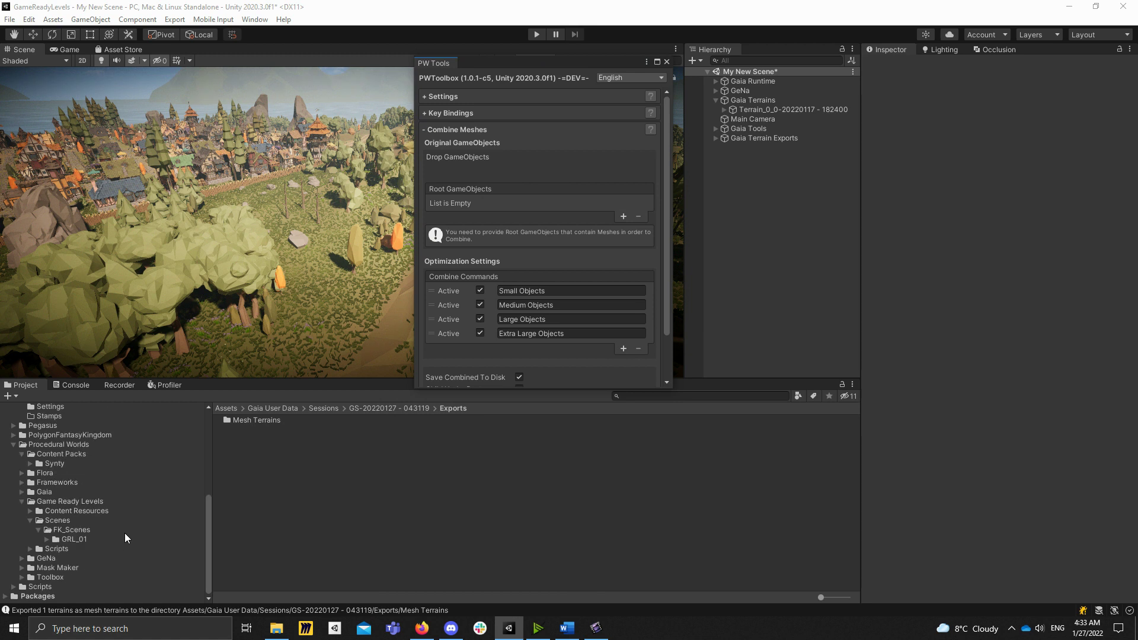
left_click(69, 539)
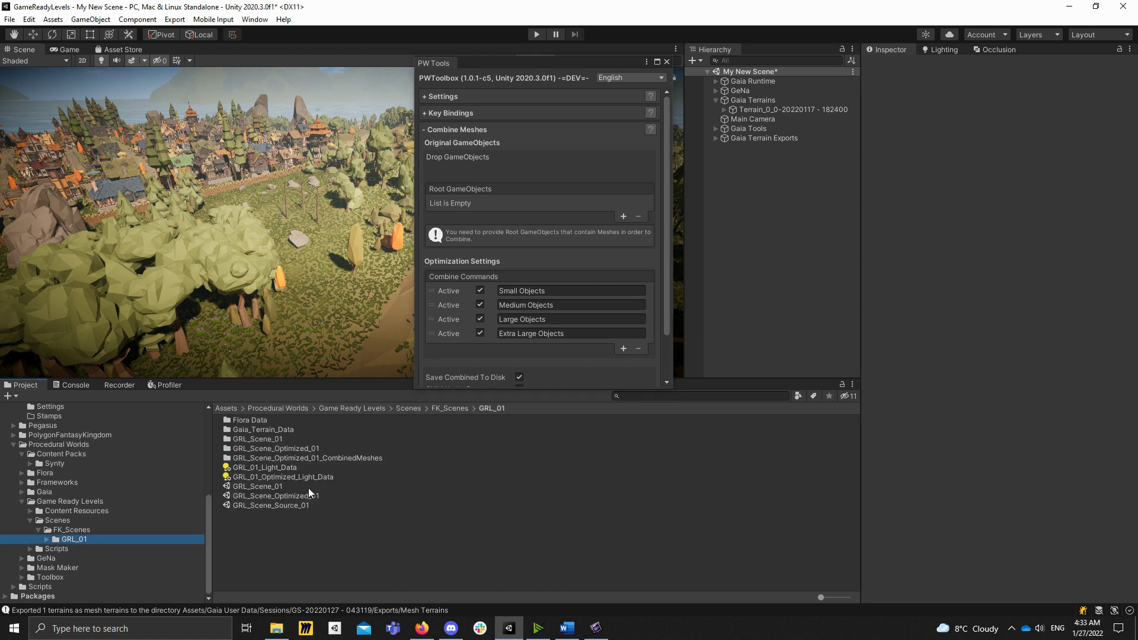
left_click(723, 109)
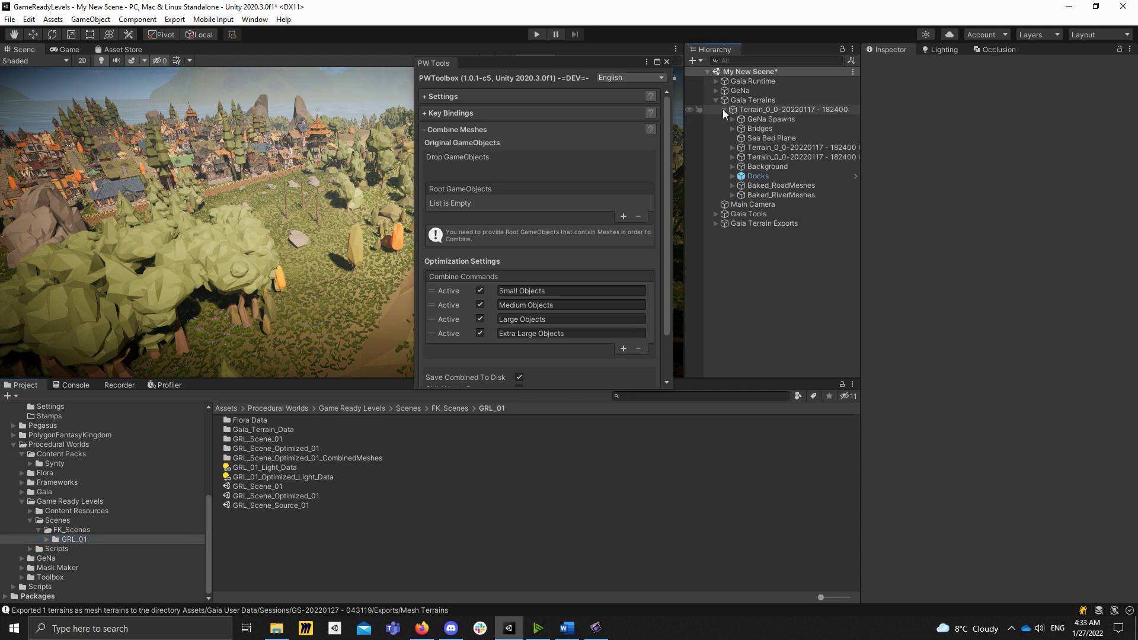
left_click(797, 119)
left_click_drag(798, 120, 494, 159)
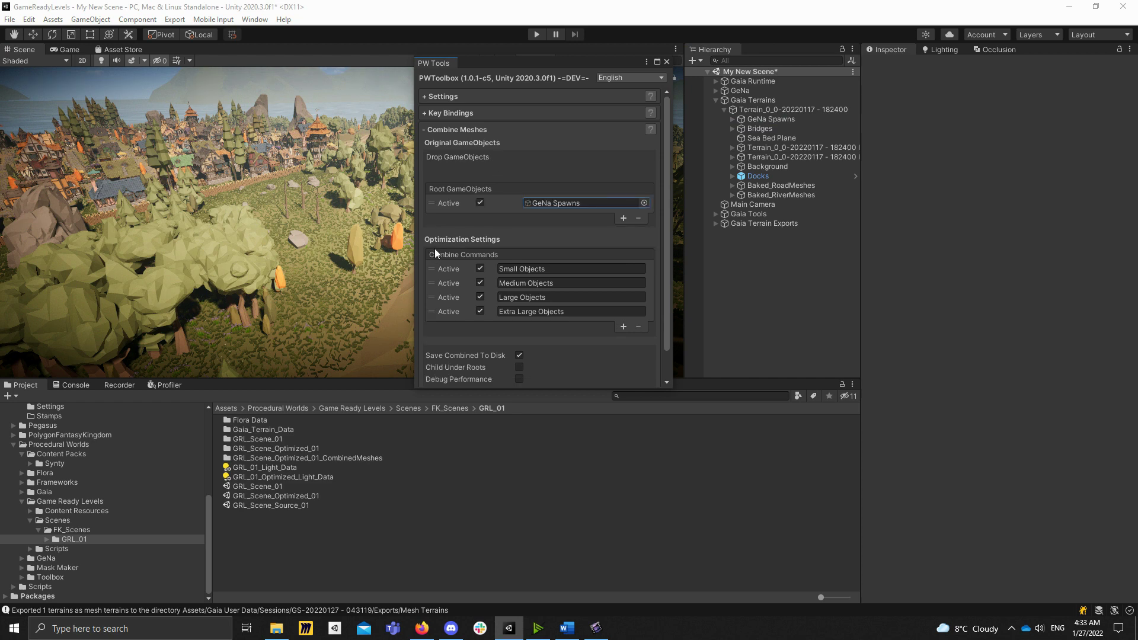
Step: Review the Small Objects combine command's general settings, spatial partition cell size and object size range
scroll(441, 251, "down", 2)
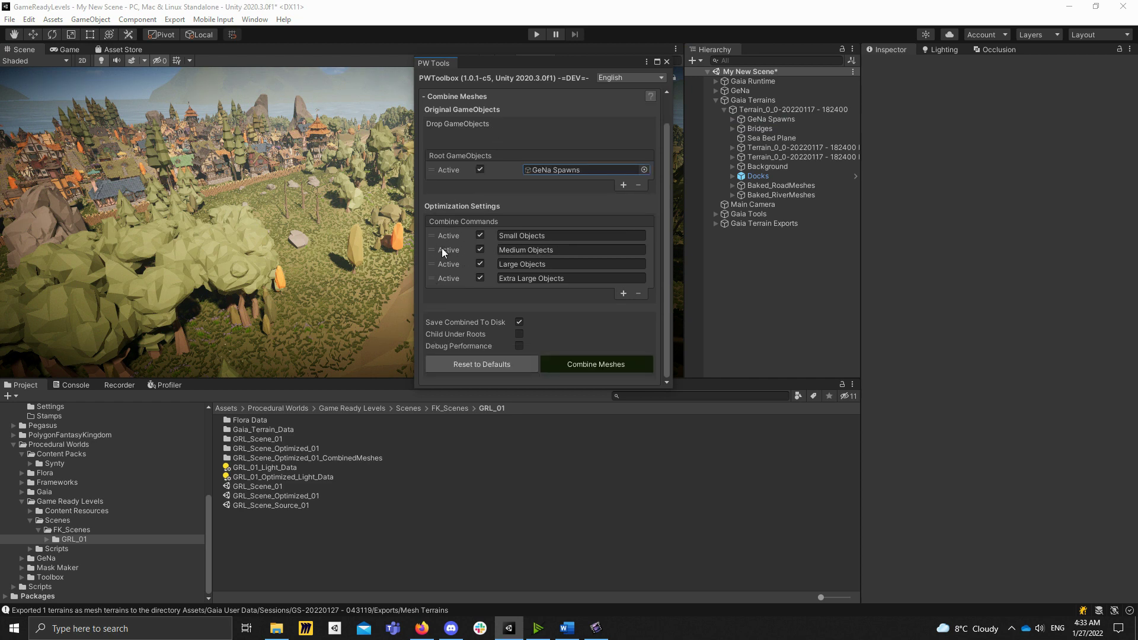
left_click(447, 238)
scroll(561, 243, "down", 5)
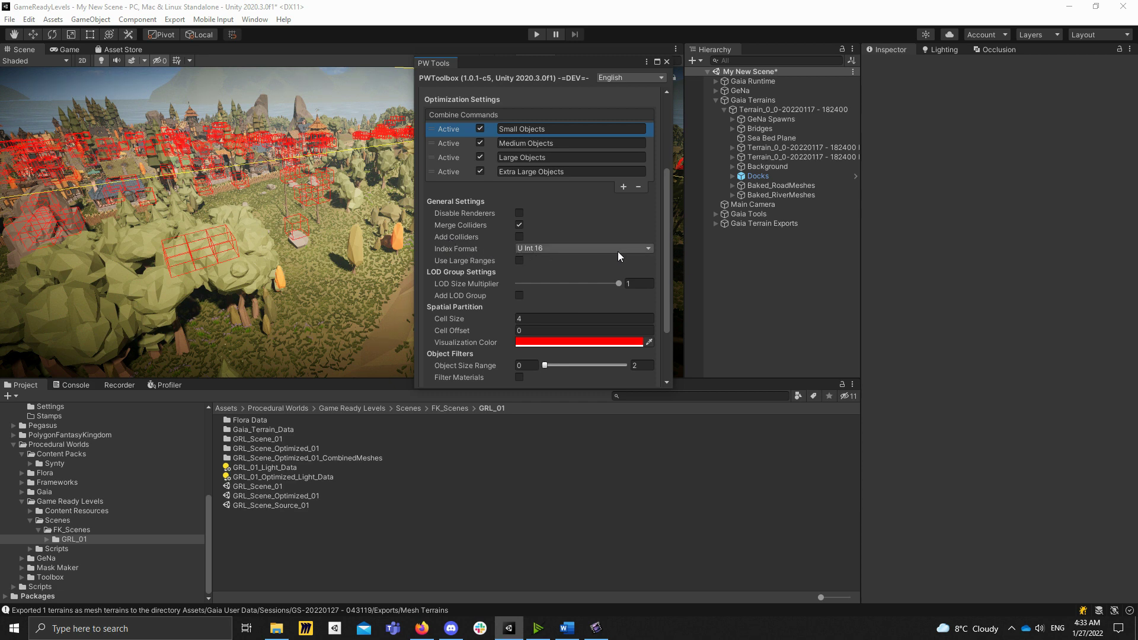
scroll(622, 254, "down", 2)
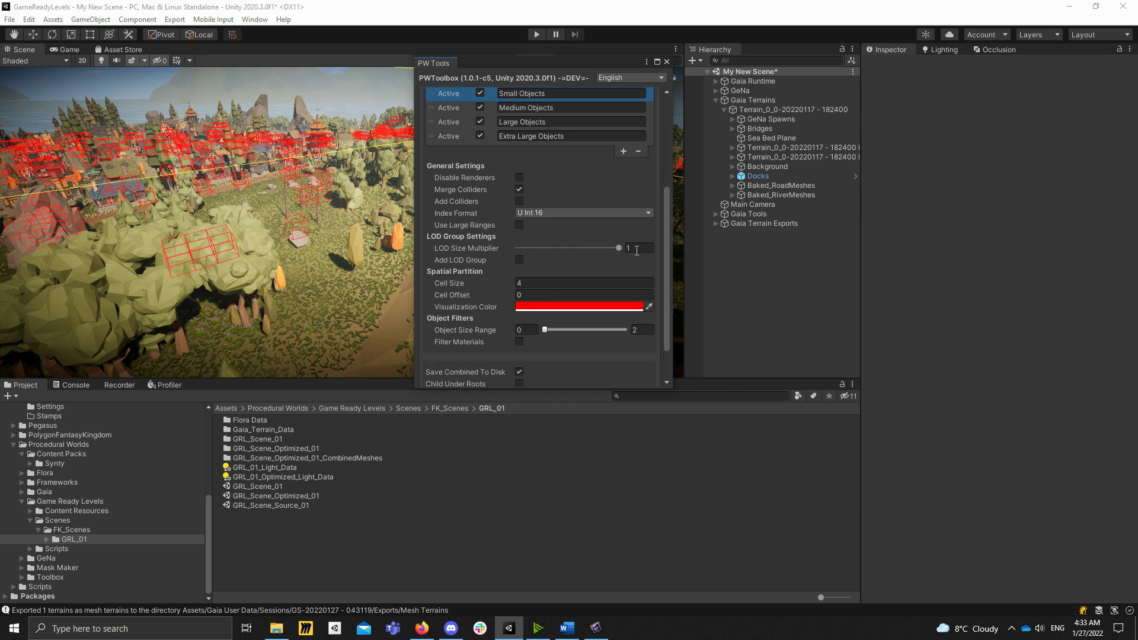
left_click(521, 284)
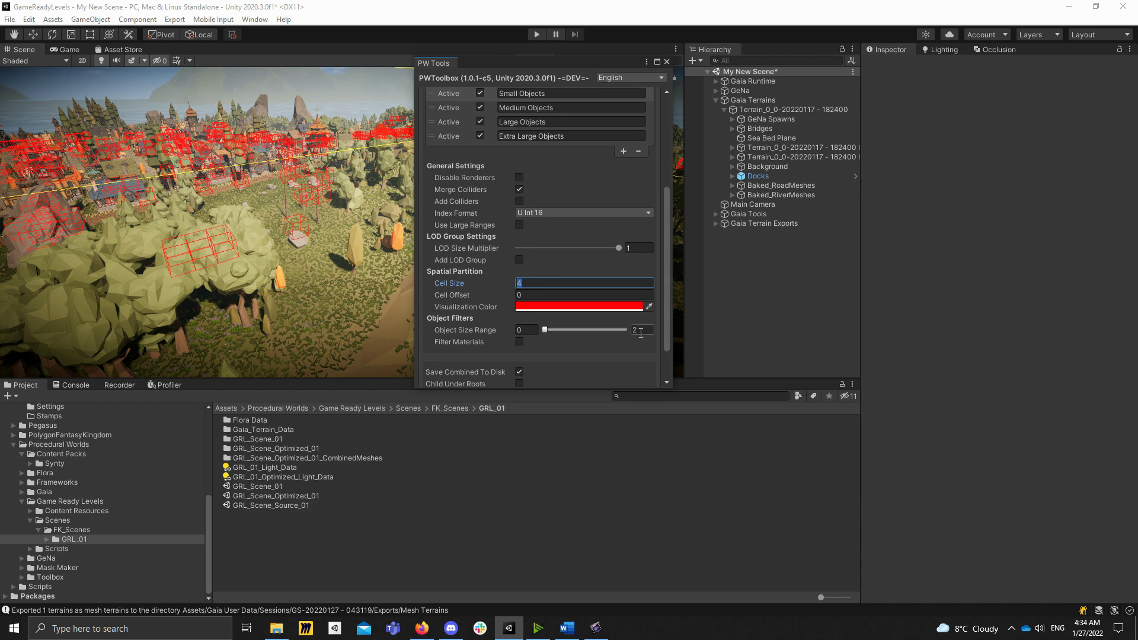
Step: Compare the cell sizes and object size filters of the Medium, Large and Extra Large Objects combine commands
left_click(458, 107)
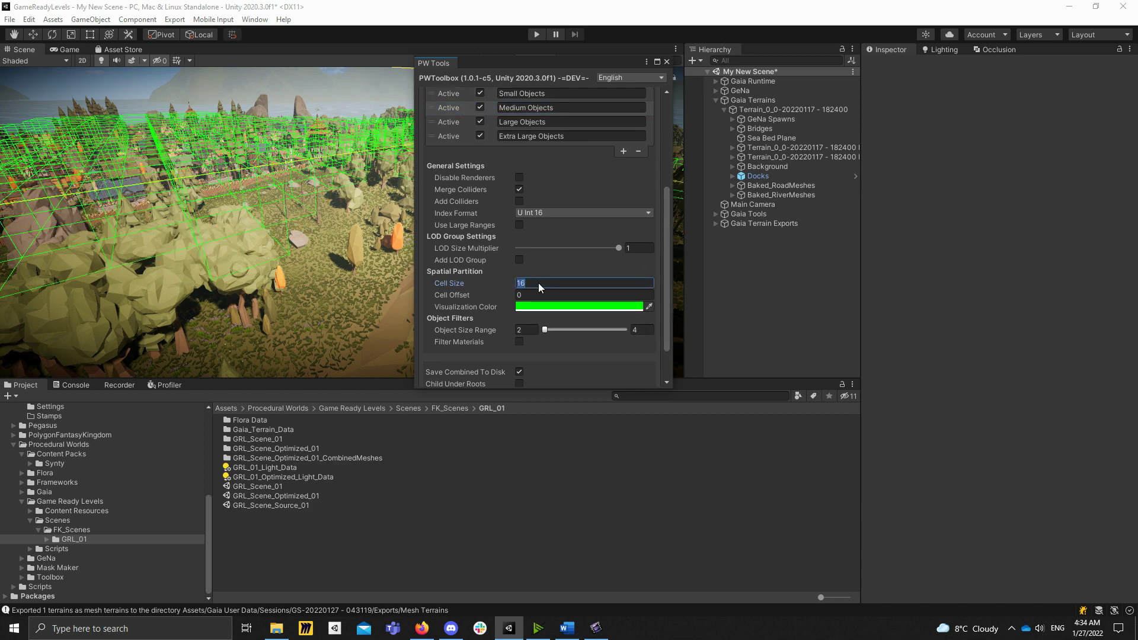
left_click(526, 329)
key("Tab")
left_click(459, 121)
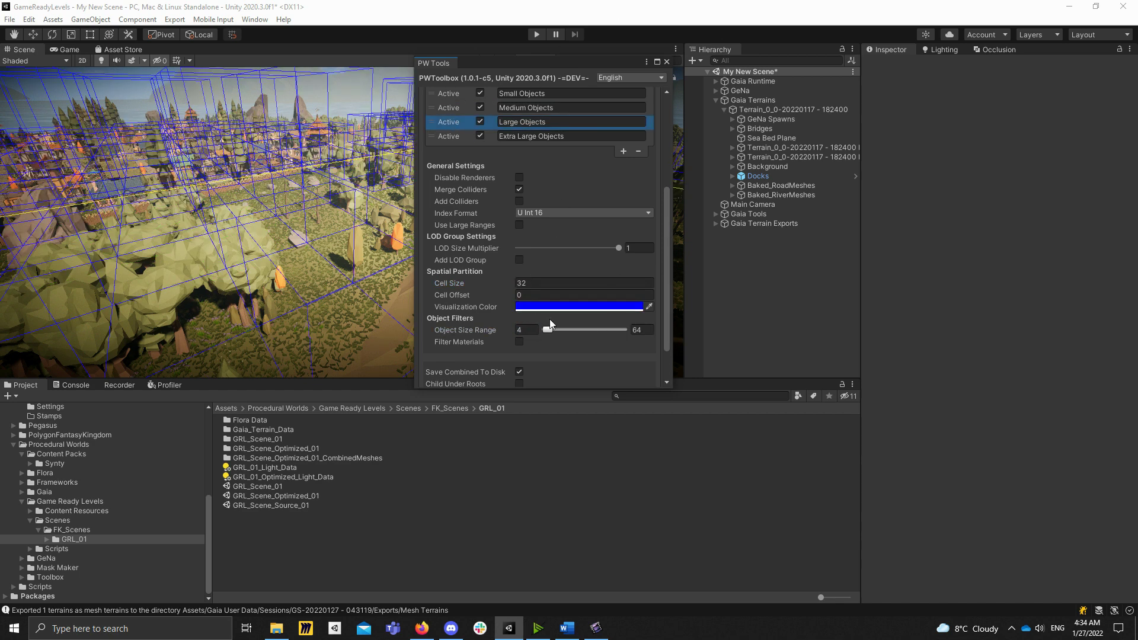
left_click(529, 287)
left_click(523, 328)
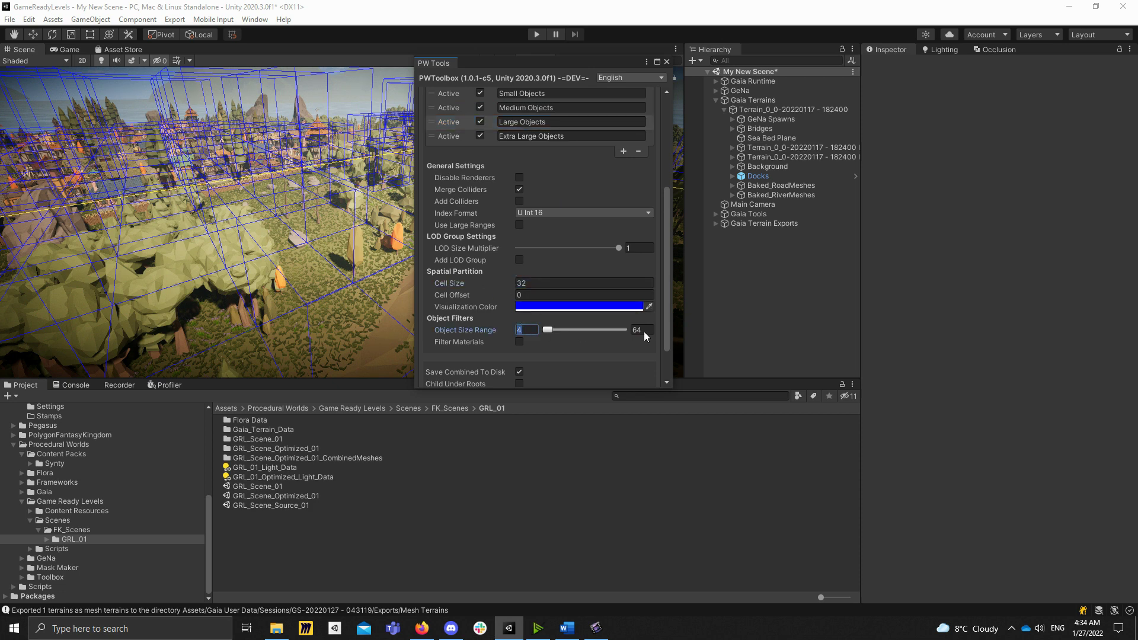
left_click(456, 135)
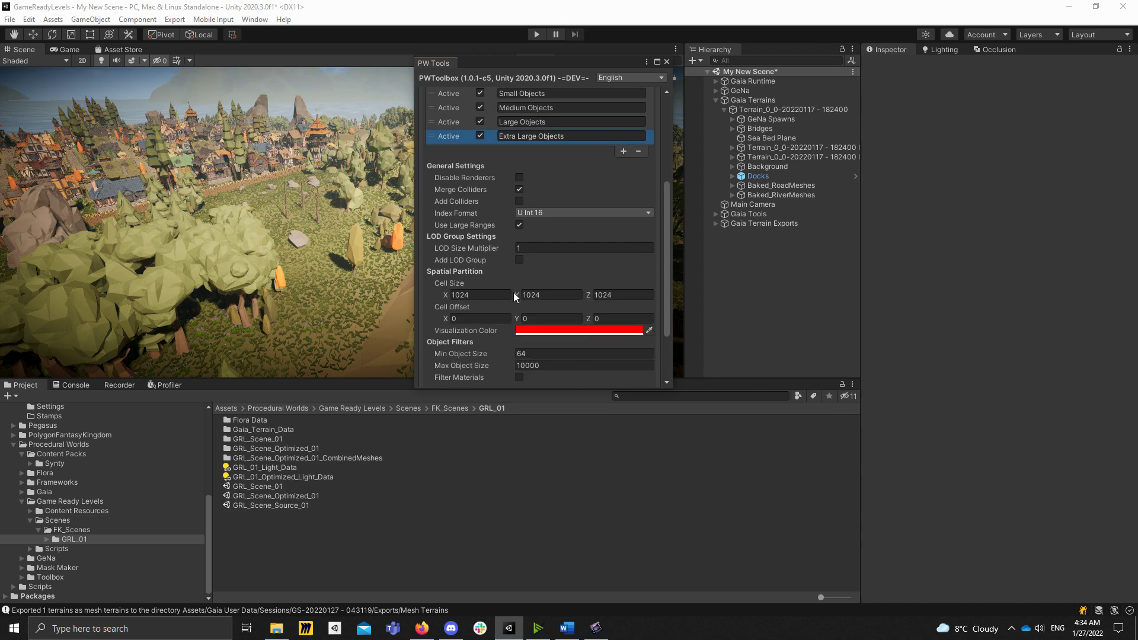
Step: Move the toolbox window clear of the scene and examine the Large and Extra Large Objects partition cells over the landscape
left_click_drag(269, 216, 194, 139, "alt")
right_click_drag(195, 138, 148, 100)
right_click_drag(247, 180, 278, 172)
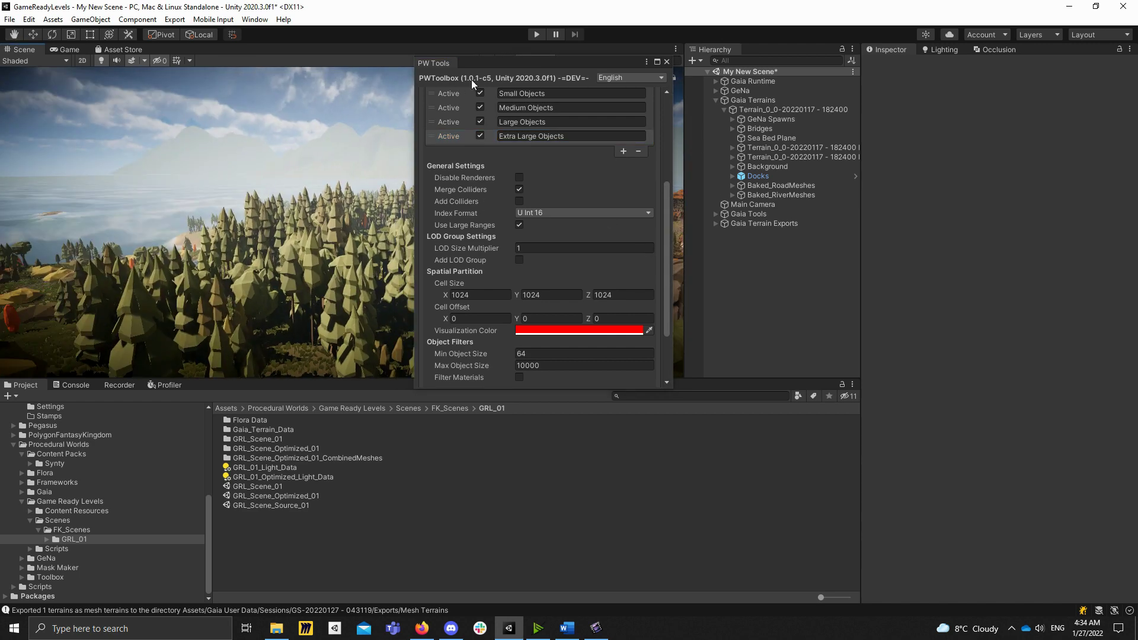
left_click_drag(482, 64, 735, 73)
left_click(700, 127)
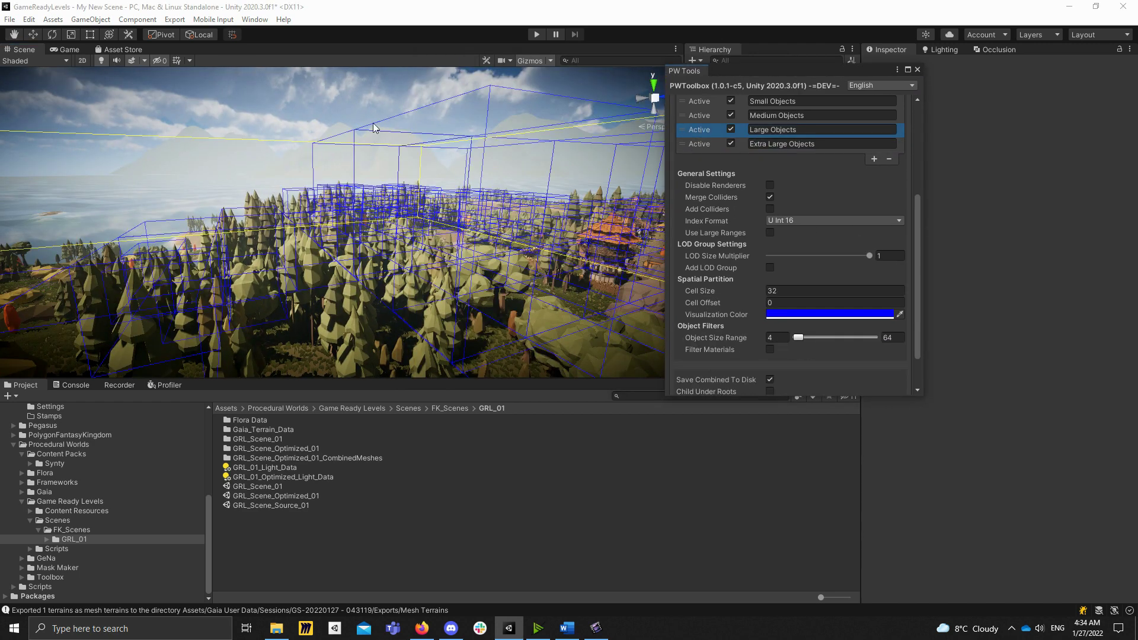
right_click_drag(482, 147, 758, 169)
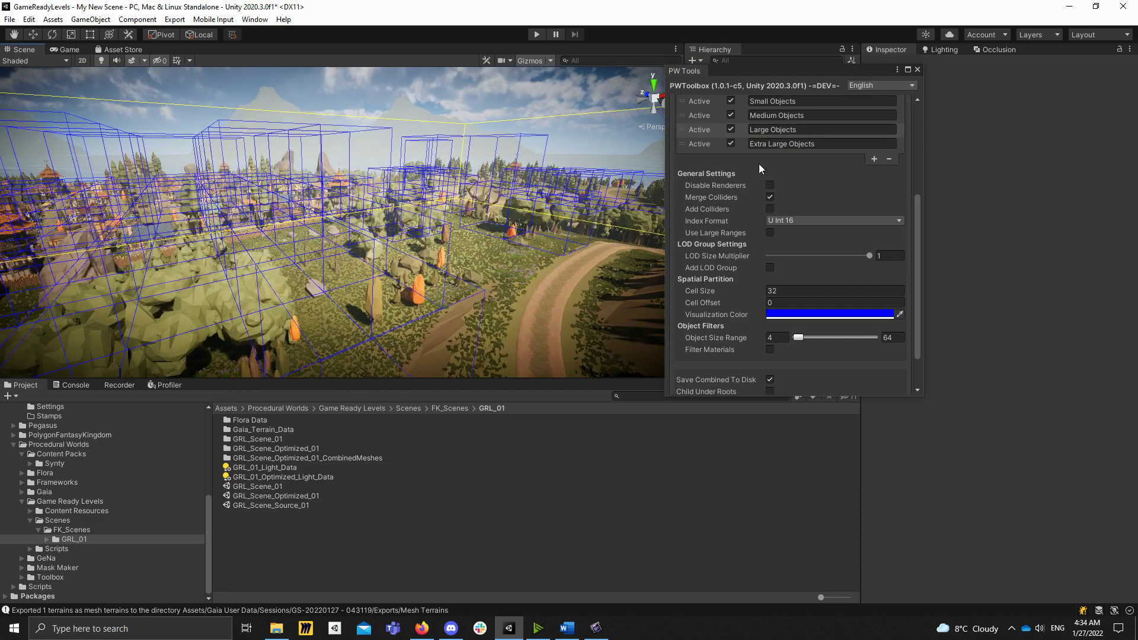
left_click(697, 144)
right_click_drag(617, 160, 600, 198)
Step: Run Combine Meshes on GeNa Spawns with Save Combined To Disk enabled and close the toolbox
scroll(897, 208, "down", 3)
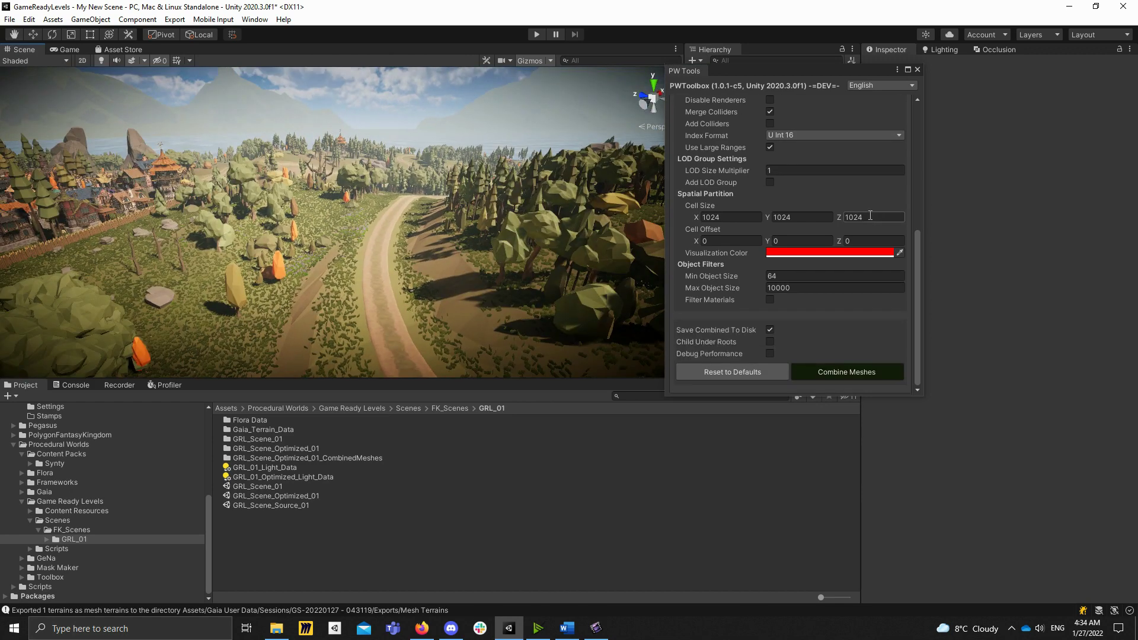
scroll(897, 205, "up", 5)
scroll(830, 196, "down", 5)
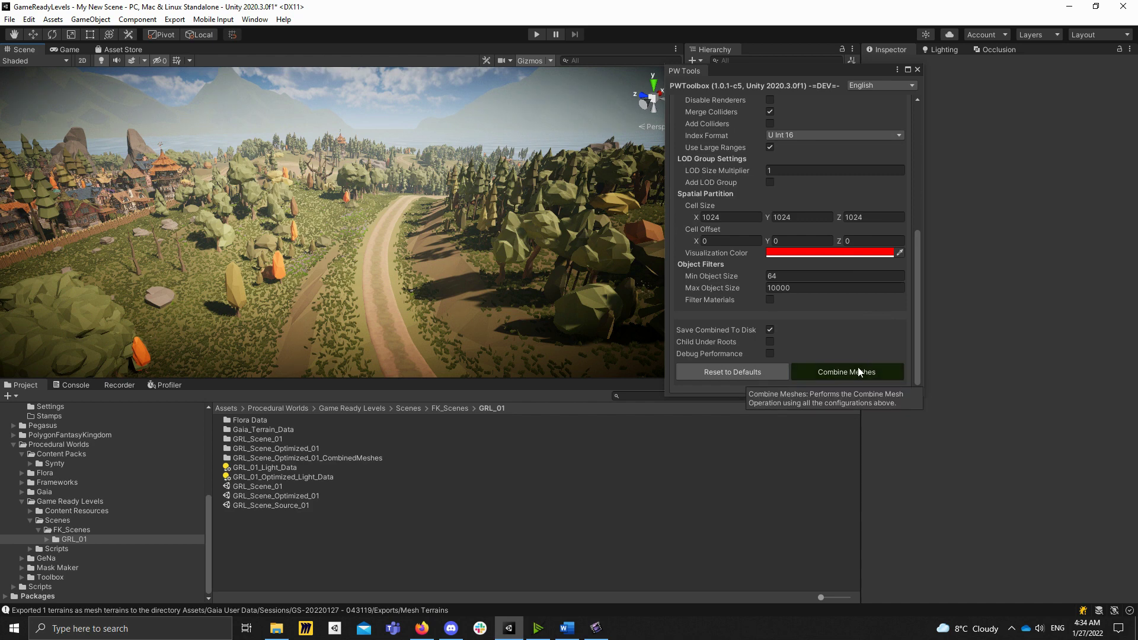
left_click(858, 372)
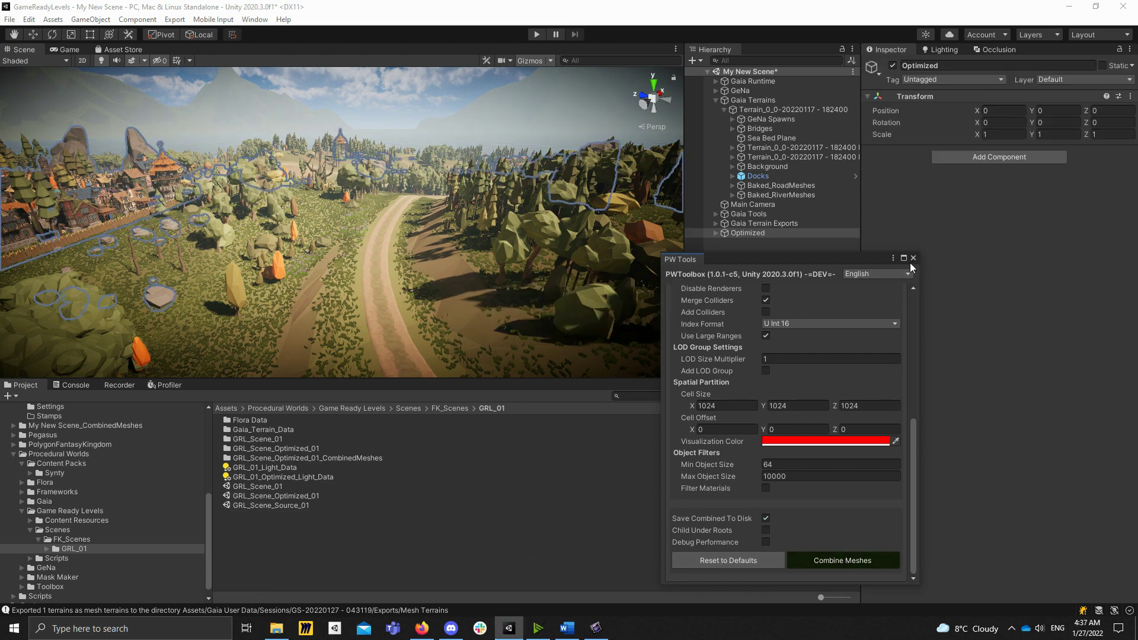
left_click(916, 260)
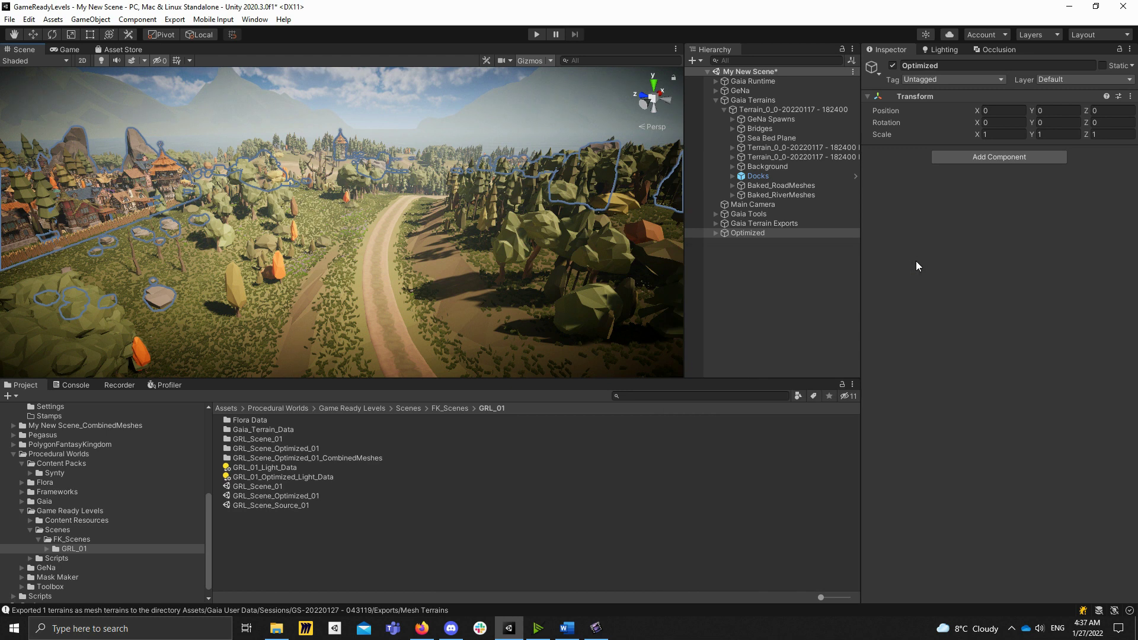
Step: Deactivate the original GeNa Spawns object under the terrain tile
right_click_drag(595, 221, 584, 220)
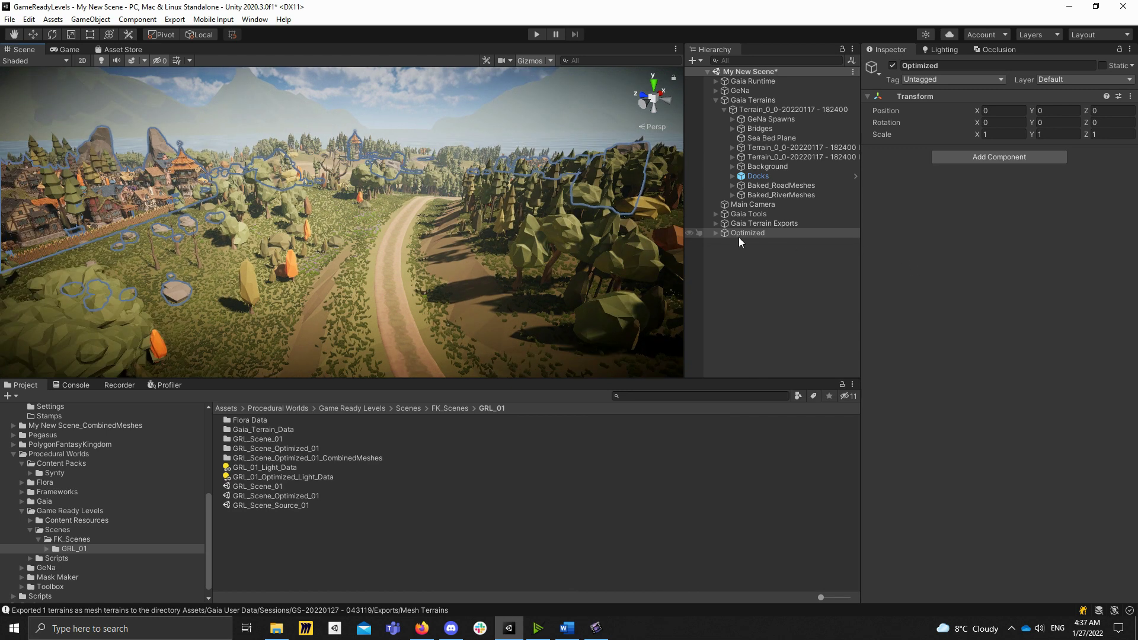
left_click(714, 96)
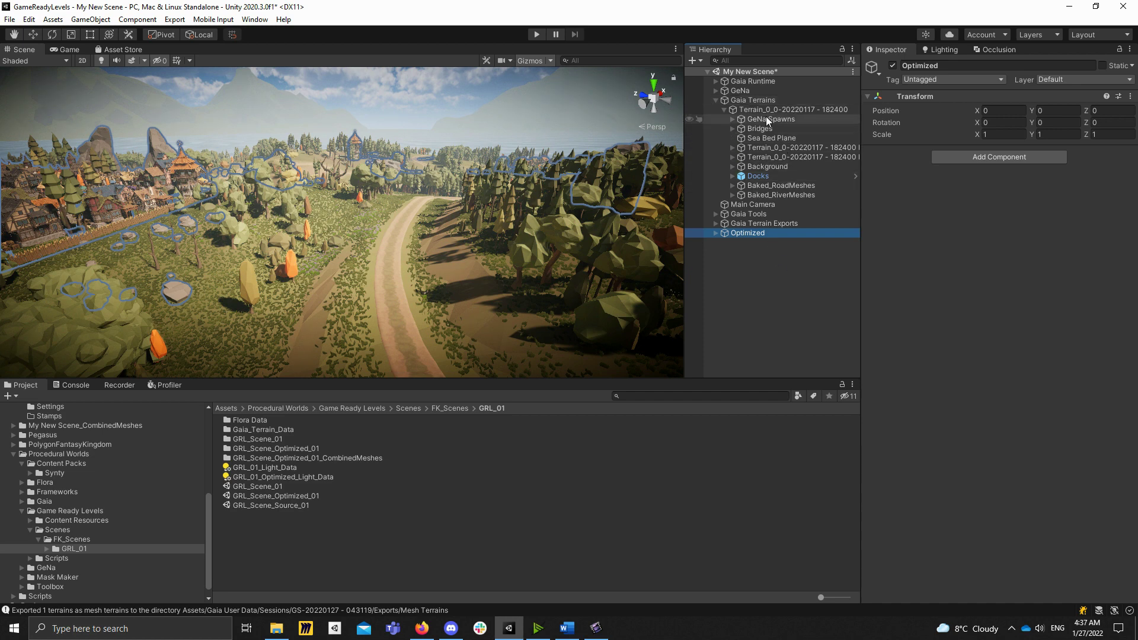
right_click_drag(593, 148, 522, 145)
left_click(802, 119)
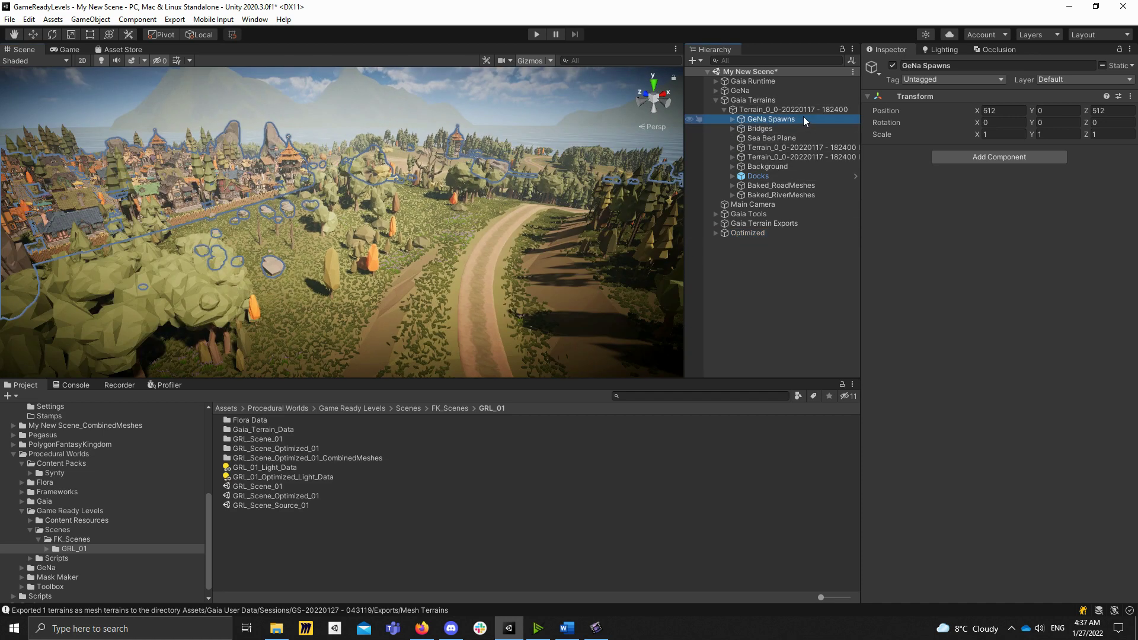
left_click(892, 66)
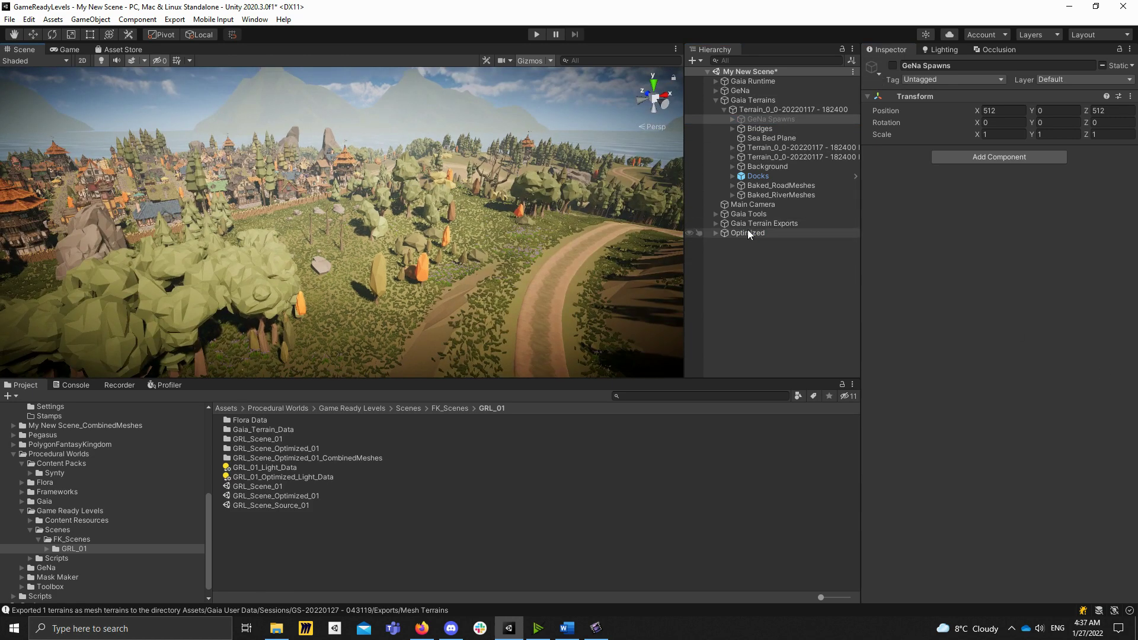
Step: Expand the Optimized object and inspect which scene meshes its Small, Medium and Large Objects groups contain
left_click(748, 233)
key("Right")
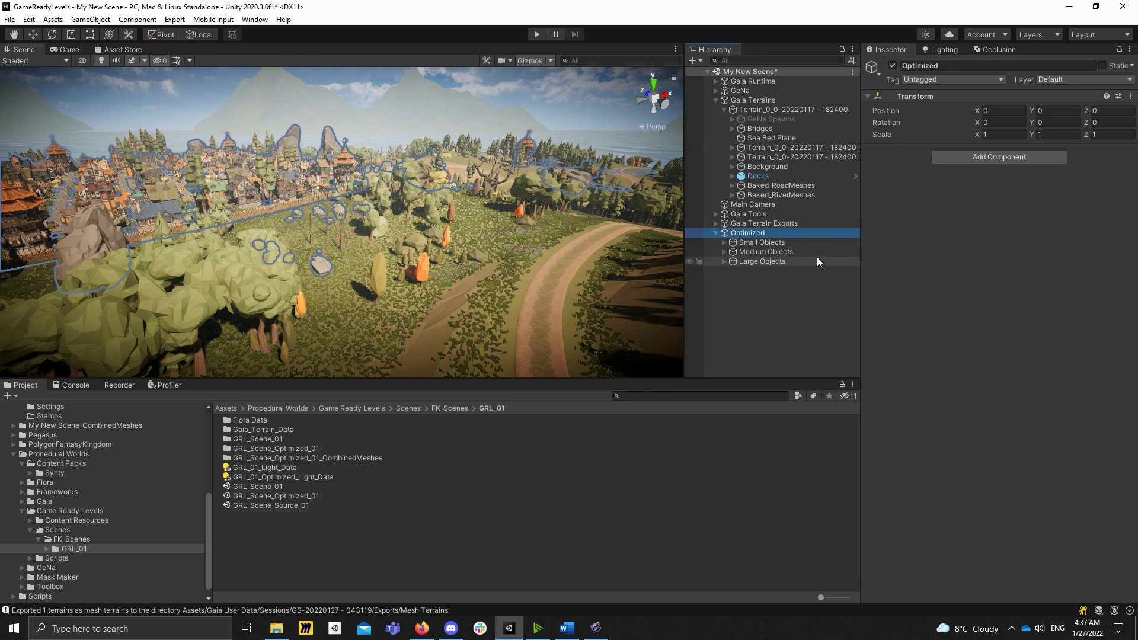
key("Down")
key("Down")
key("Down")
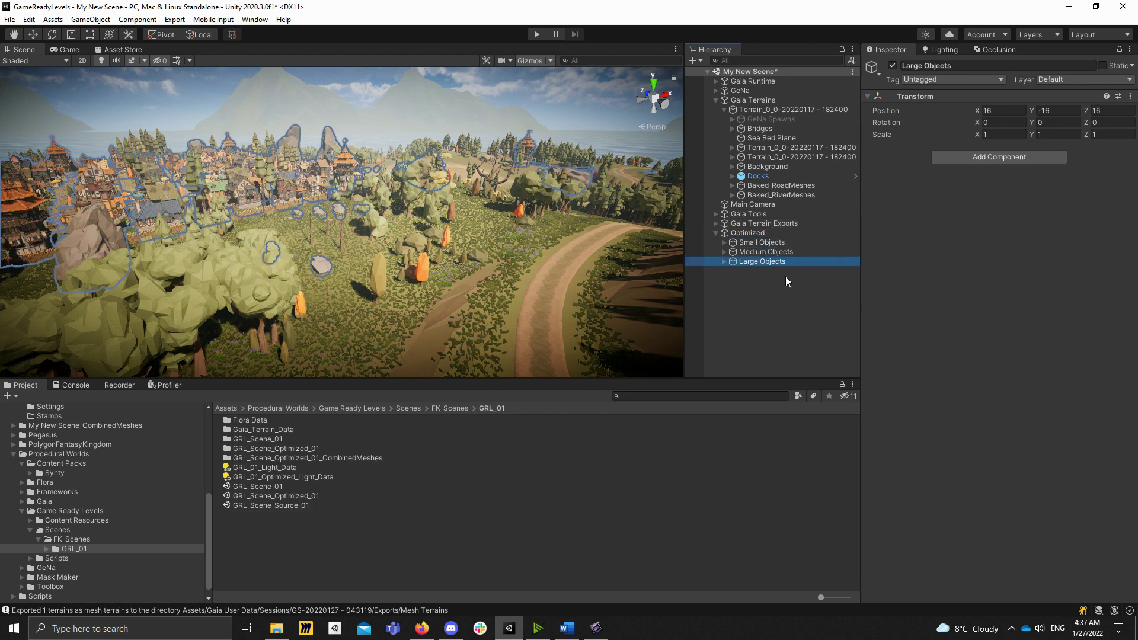
right_click_drag(563, 269, 542, 264)
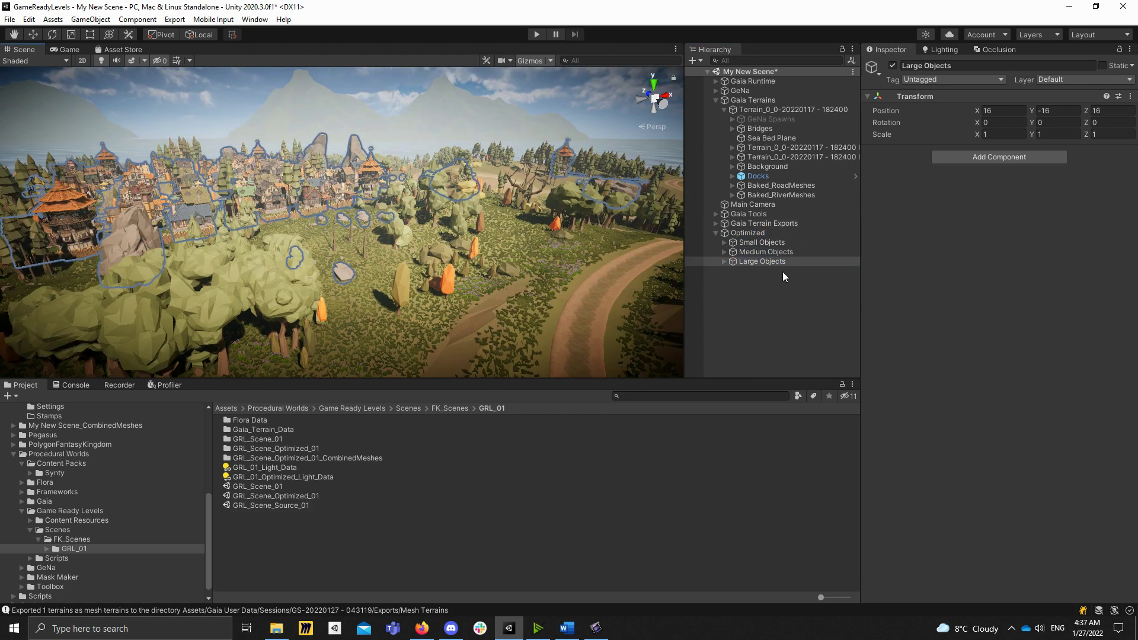
right_click_drag(464, 218, 576, 218)
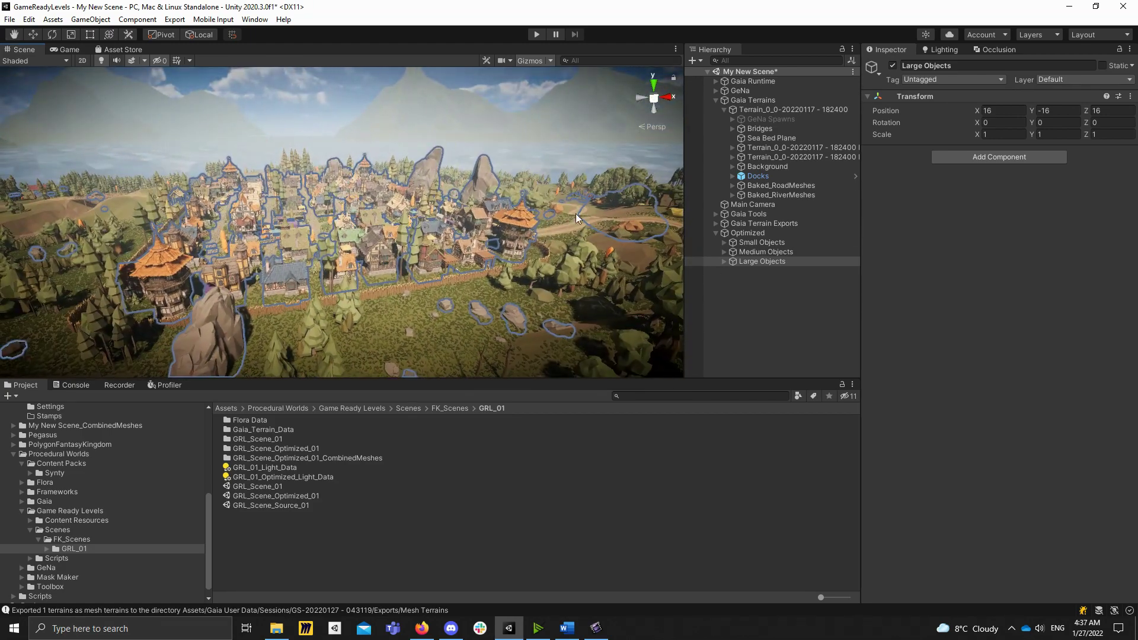
Step: Assign the PW_Object_Small layer to the Small Objects group and all its children
left_click(754, 244)
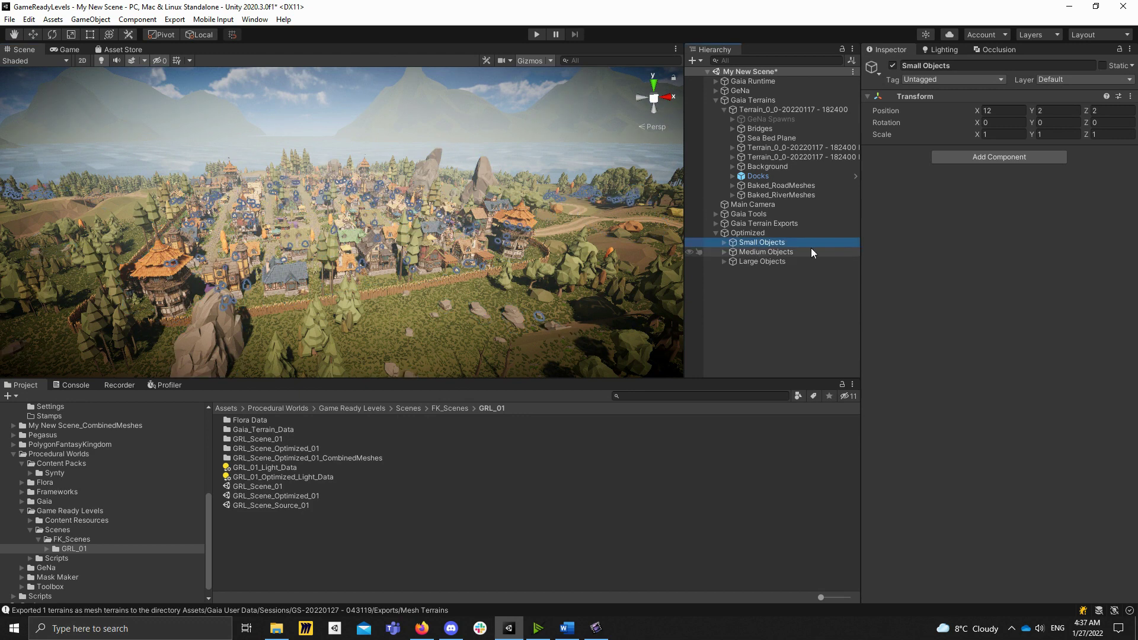
left_click(1054, 81)
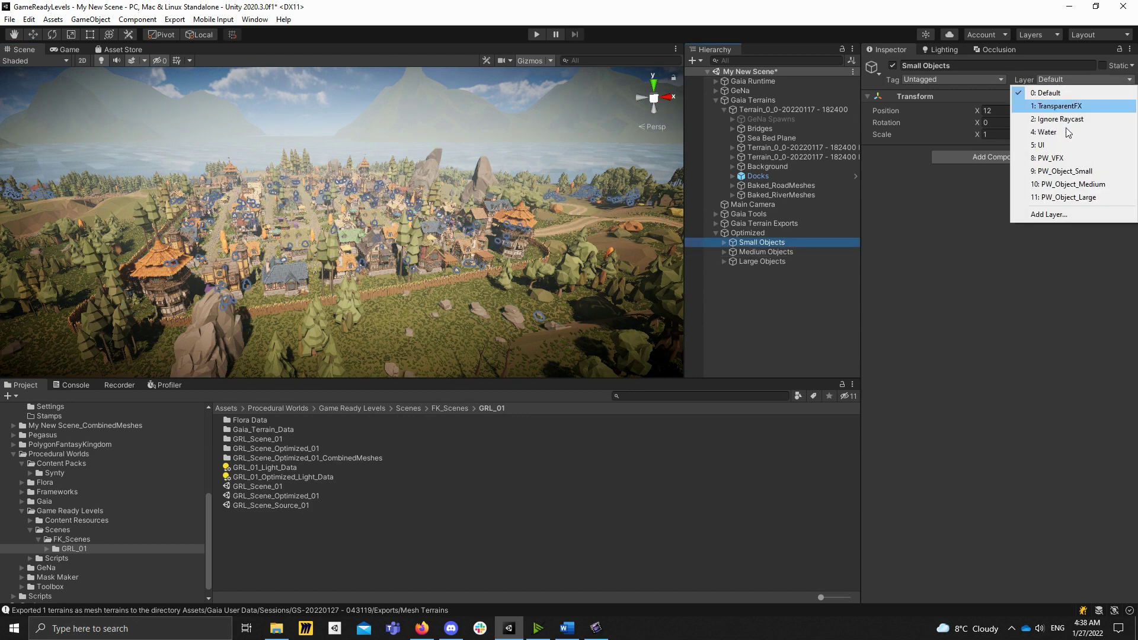
left_click(1077, 171)
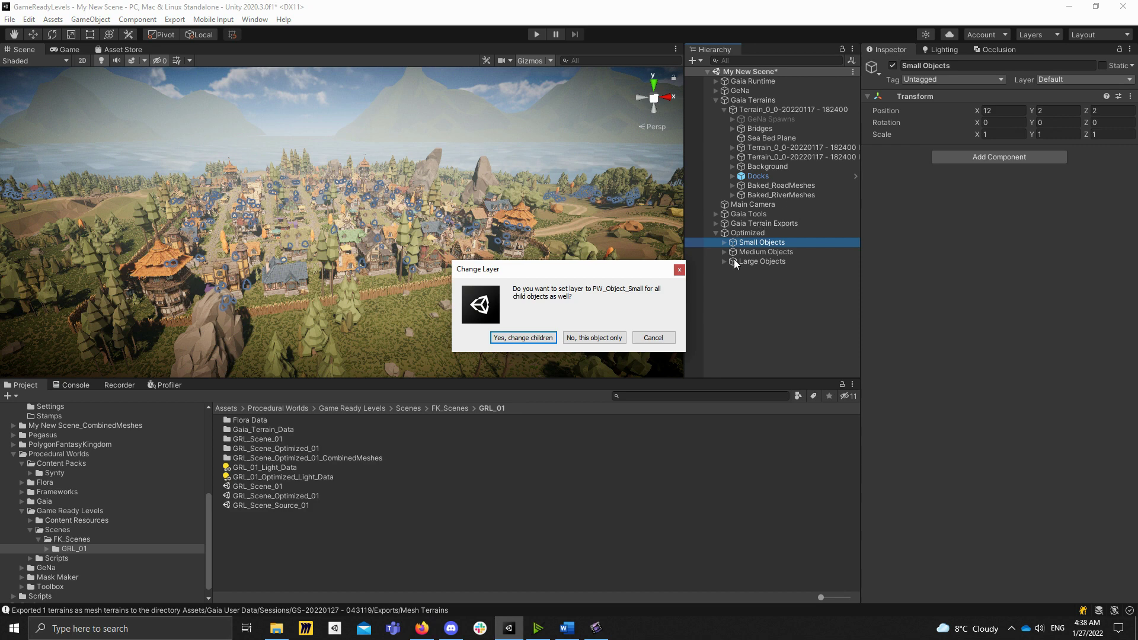
left_click(522, 338)
Step: Assign the PW_Object_Medium layer to the Medium Objects group and all its children
left_click(783, 252)
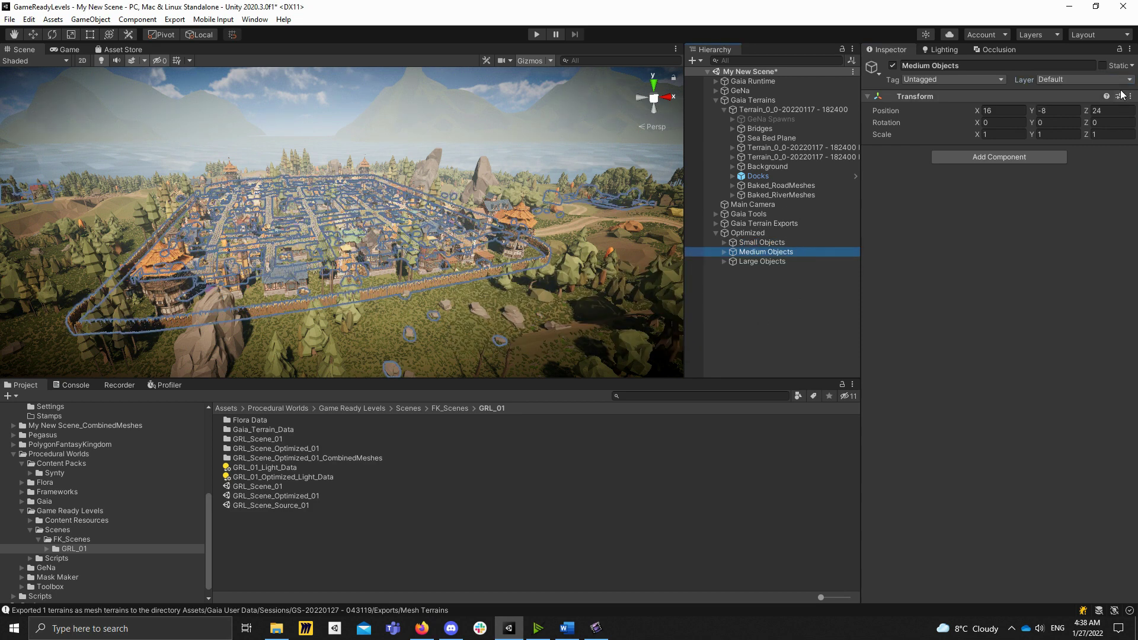
left_click(1079, 80)
left_click(1096, 184)
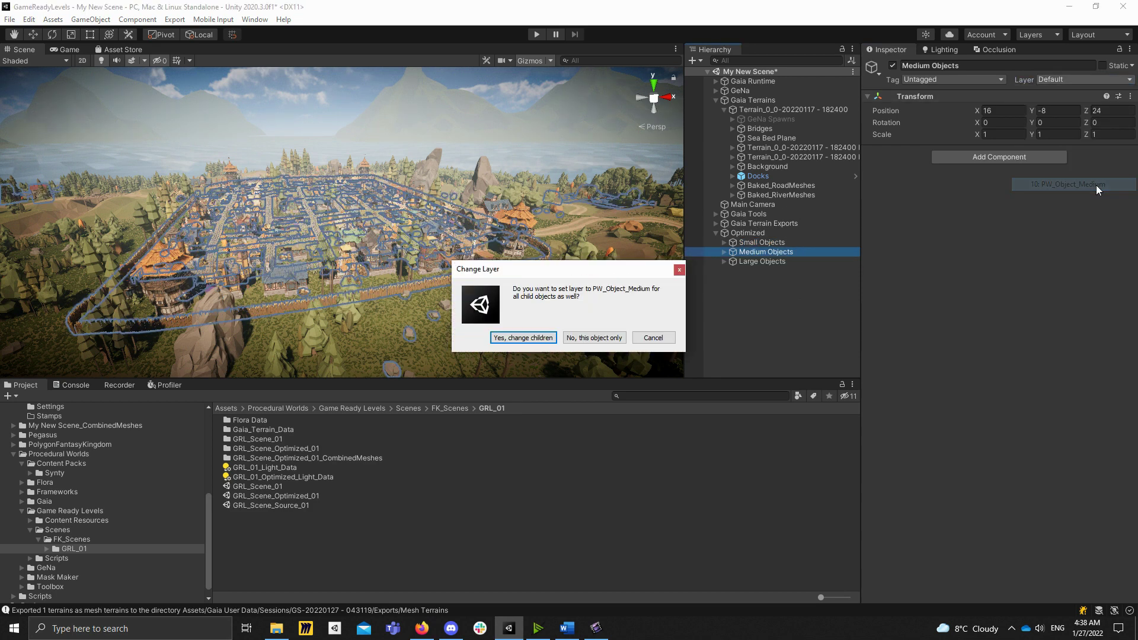
left_click(521, 338)
Step: Assign the PW_Object_Large layer to the Large Objects group and all its children
left_click(811, 262)
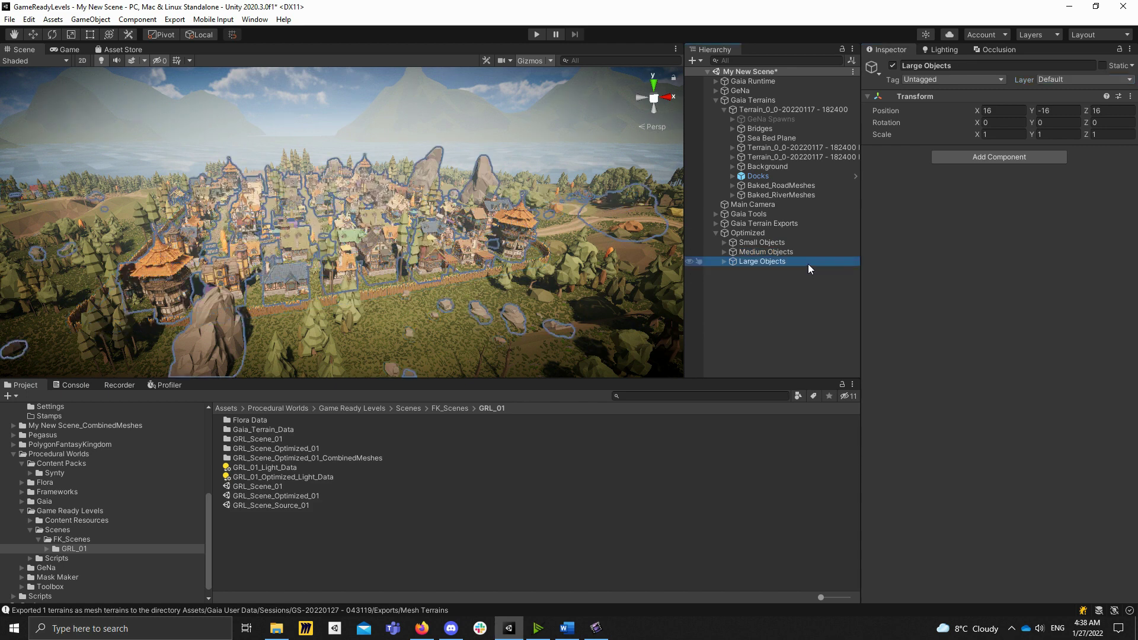
left_click(1057, 79)
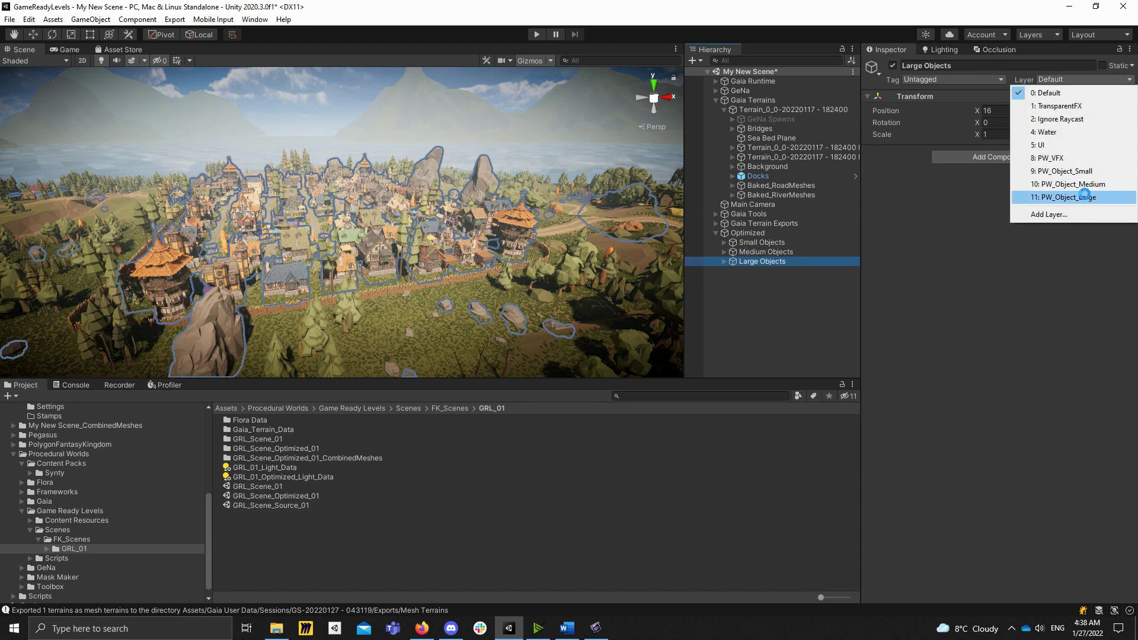
left_click(1090, 194)
left_click(545, 339)
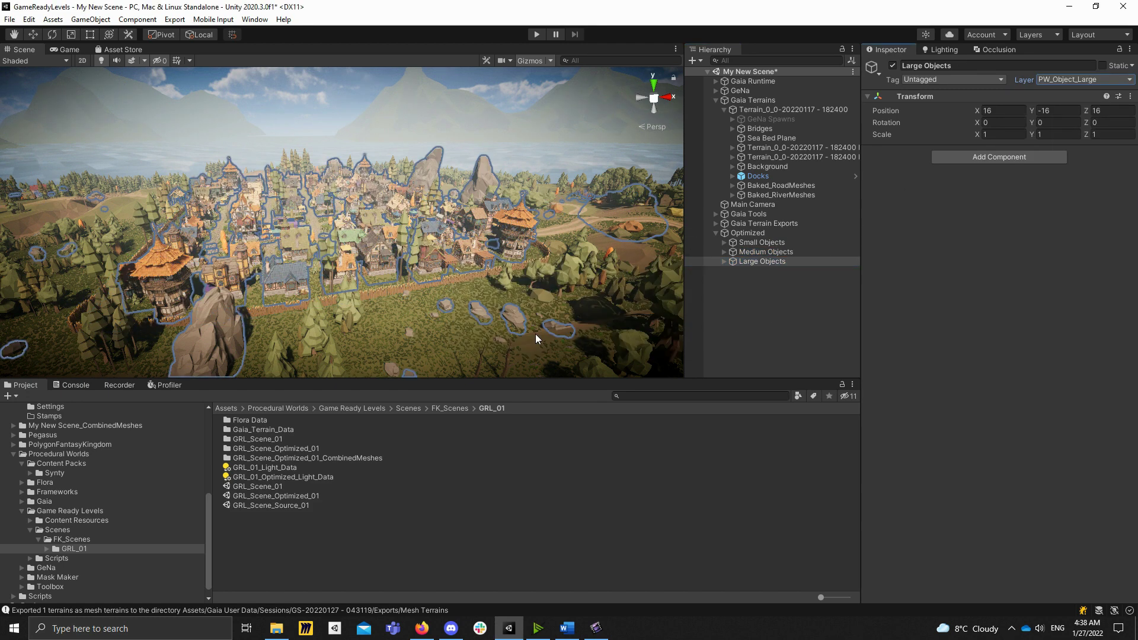
Step: Select Gaia Player under Gaia Runtime and examine the object and shadow distances in its Player Culling Settings
left_click(803, 314)
right_click_drag(660, 155, 545, 213)
left_click(751, 82)
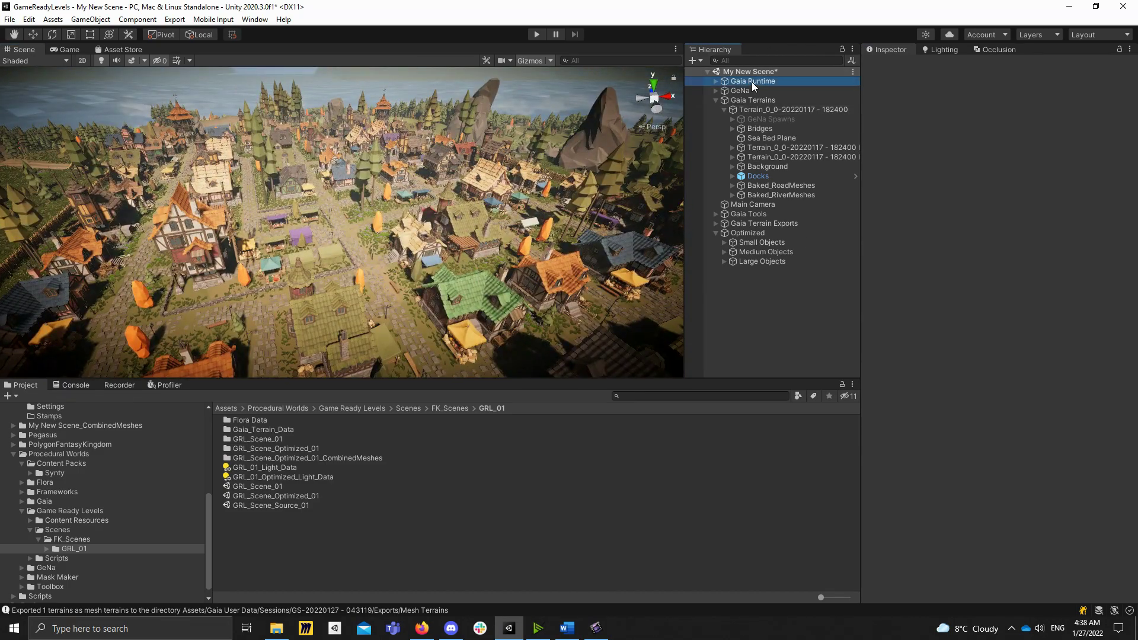
left_click(716, 81)
left_click(776, 112)
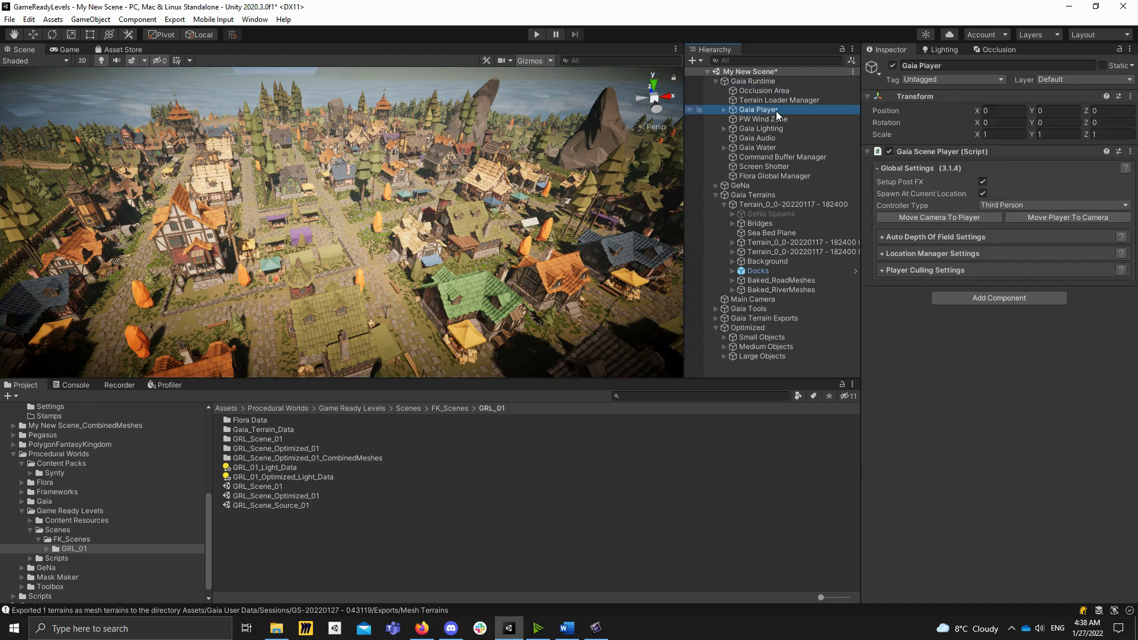
left_click(930, 269)
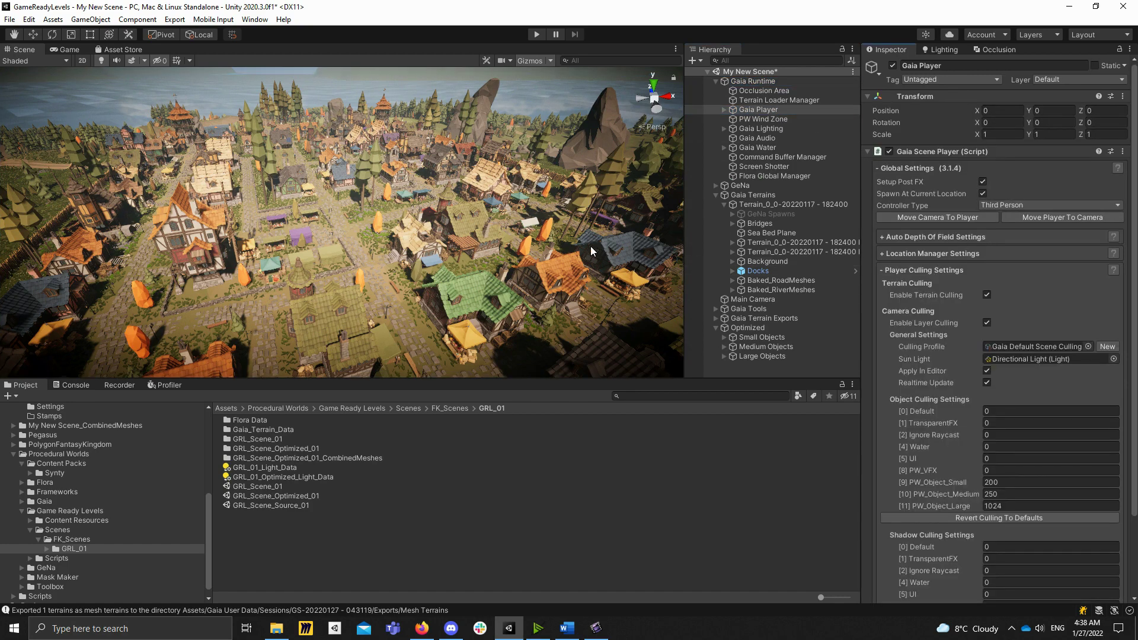
scroll(515, 240, "down", 5)
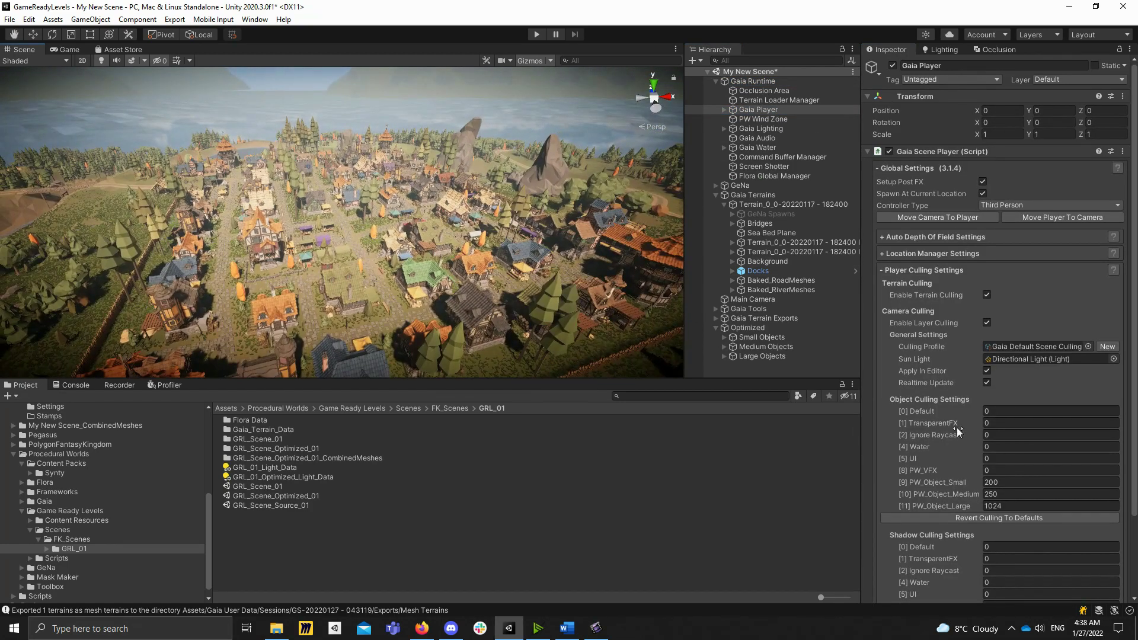
scroll(994, 416, "down", 3)
left_click(994, 316)
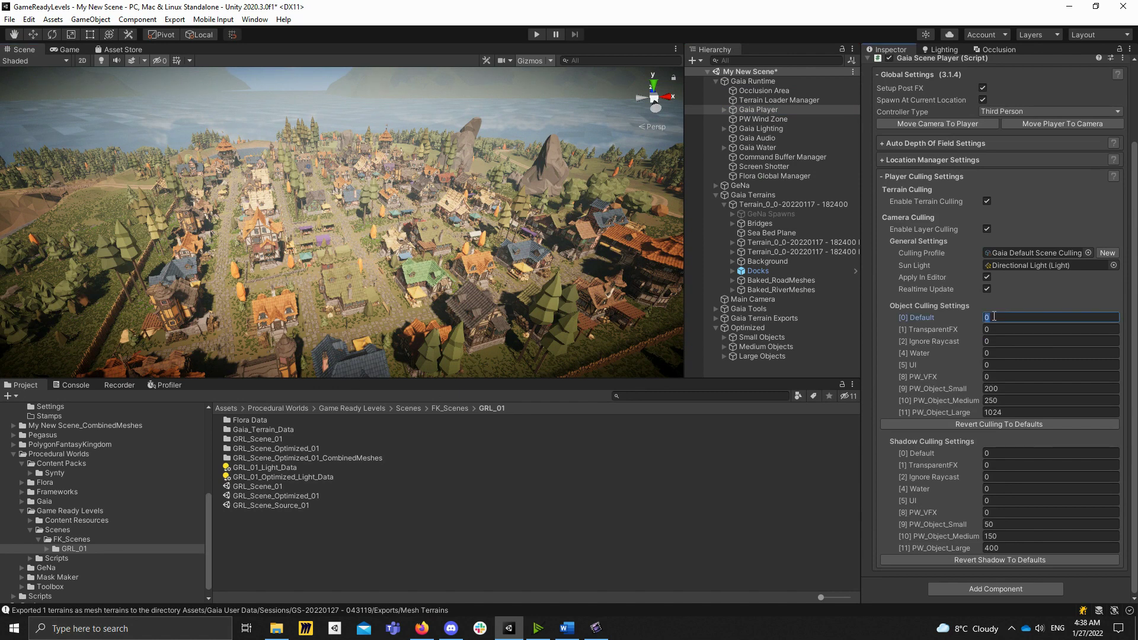
scroll(312, 300, "down", 2)
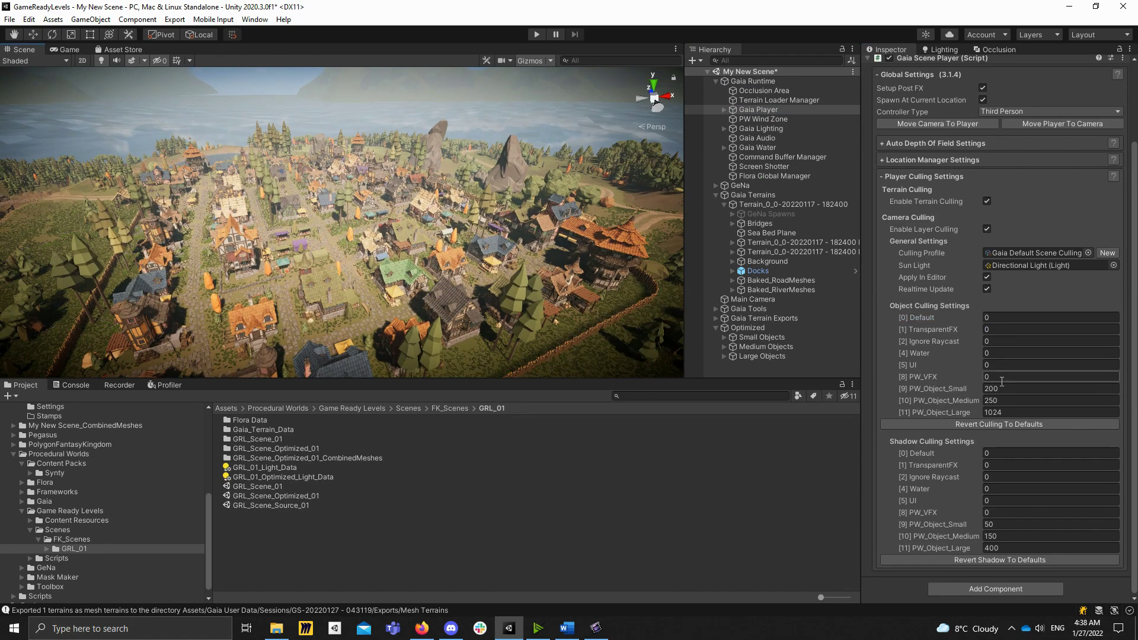
Step: Set the PW_Object_Large object culling distance to 1 and inspect its effect on the town
left_click(997, 413)
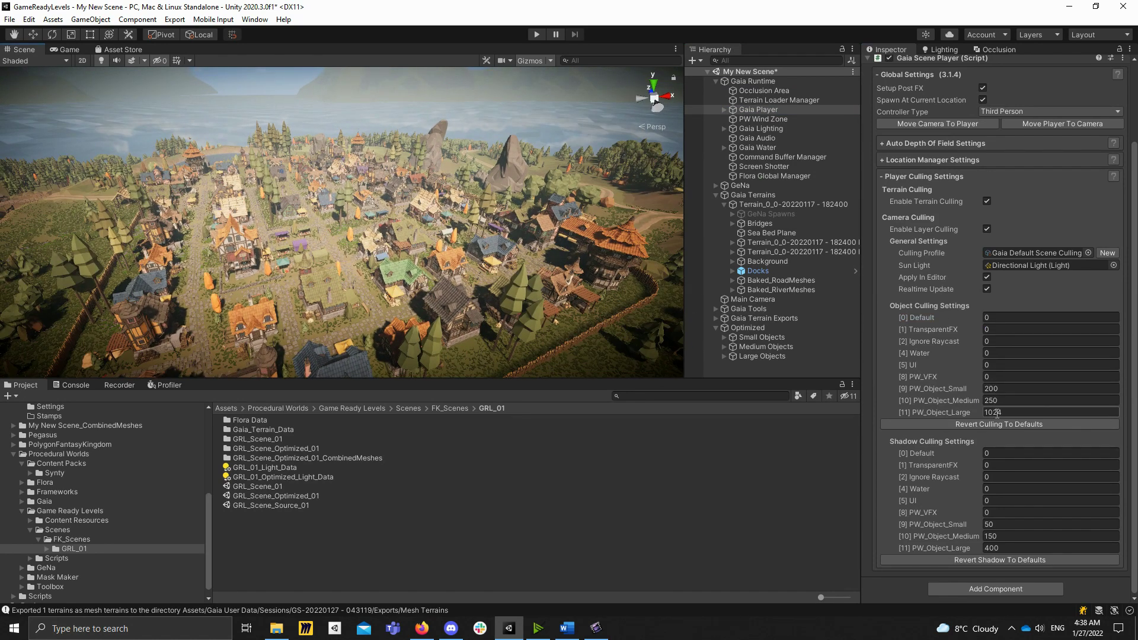
double_click(1004, 412)
type("1")
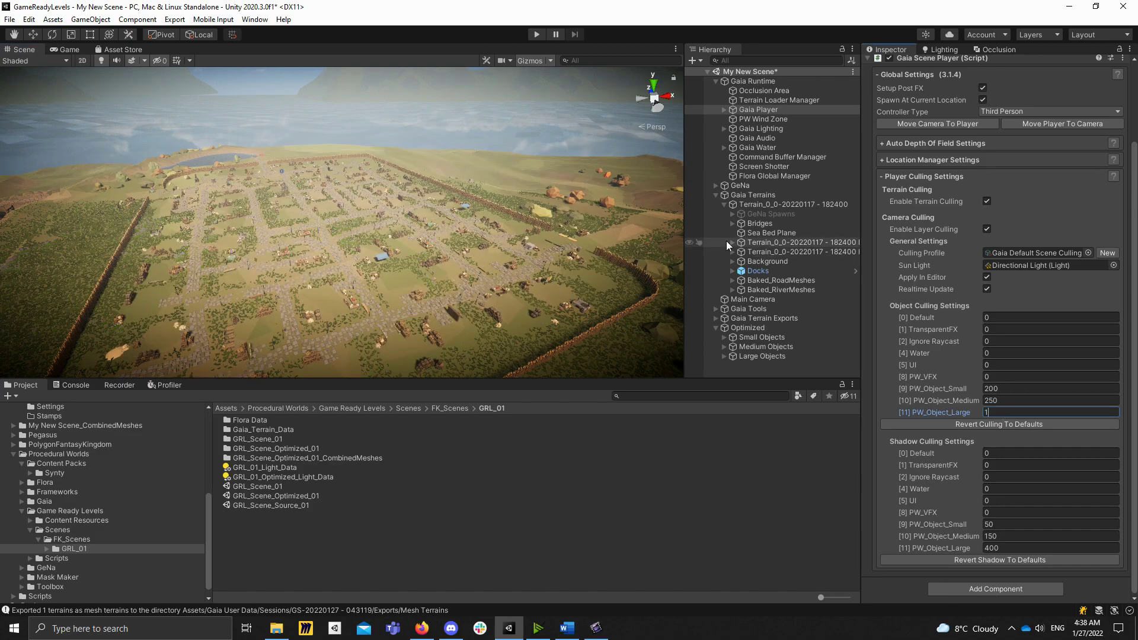
key("w")
right_click_drag(514, 198, 674, 273)
key("w")
right_click_drag(438, 249, 380, 214)
key("s")
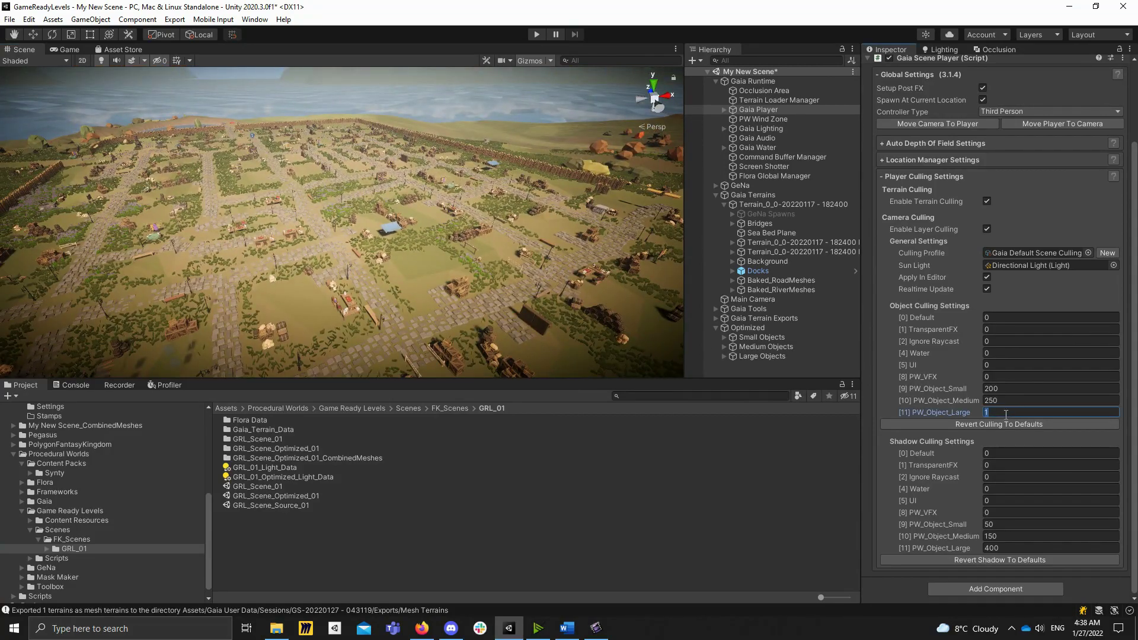
Step: Restore the PW_Object_Large object culling distance to 1024
left_click(1005, 413)
type("1024")
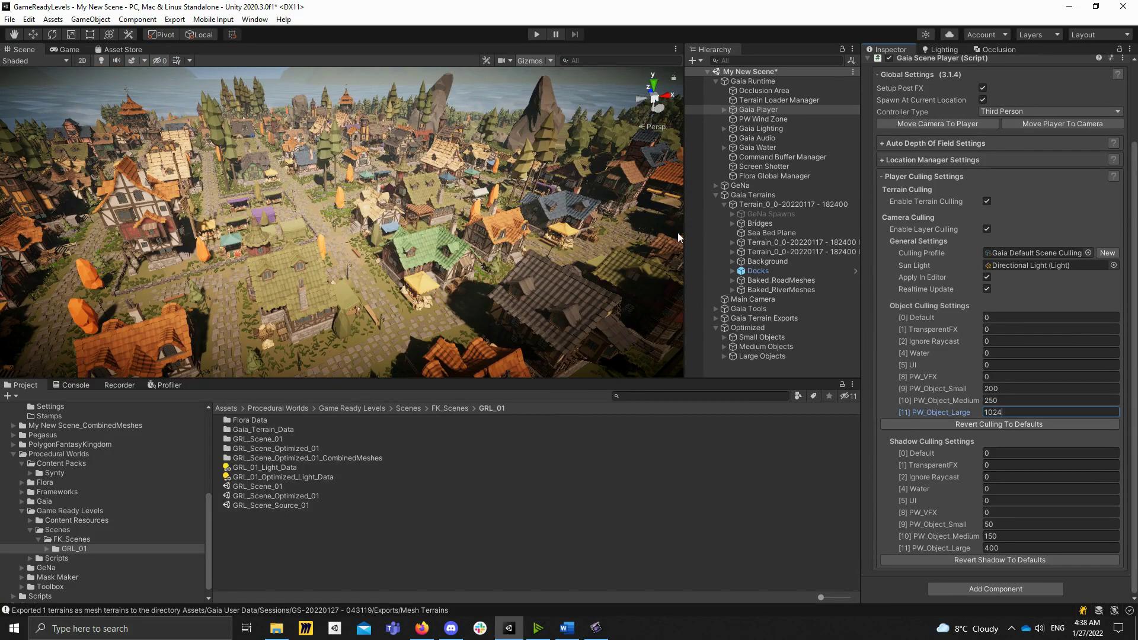
right_click_drag(457, 272, 460, 274)
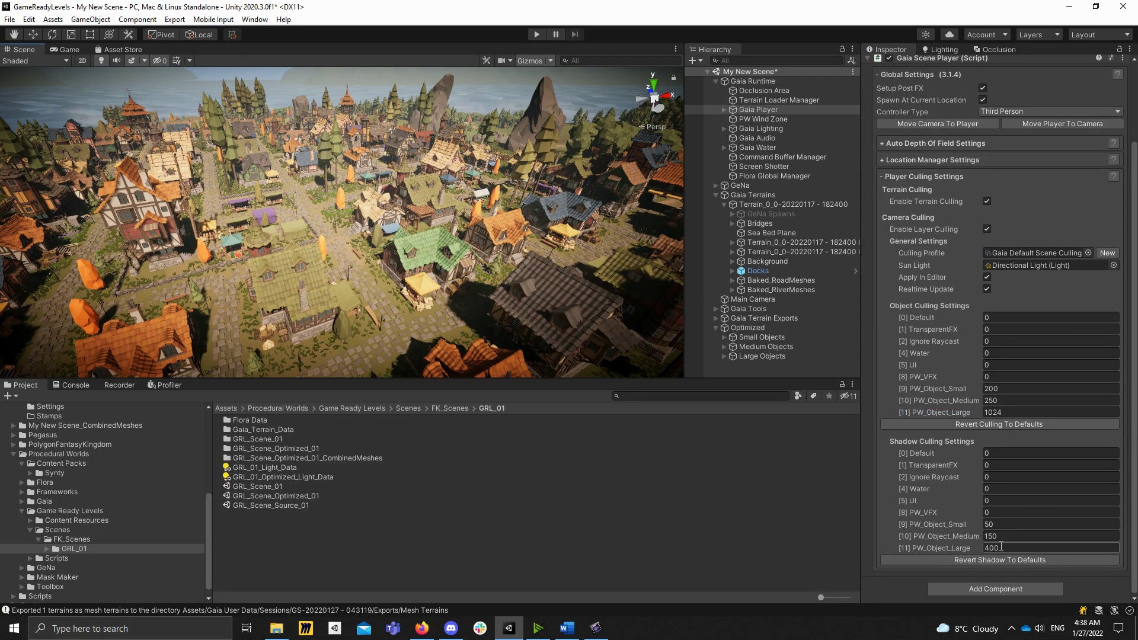
Step: Set the PW_Object_Large shadow culling distance to 1 and inspect the shadows around the houses
type("1")
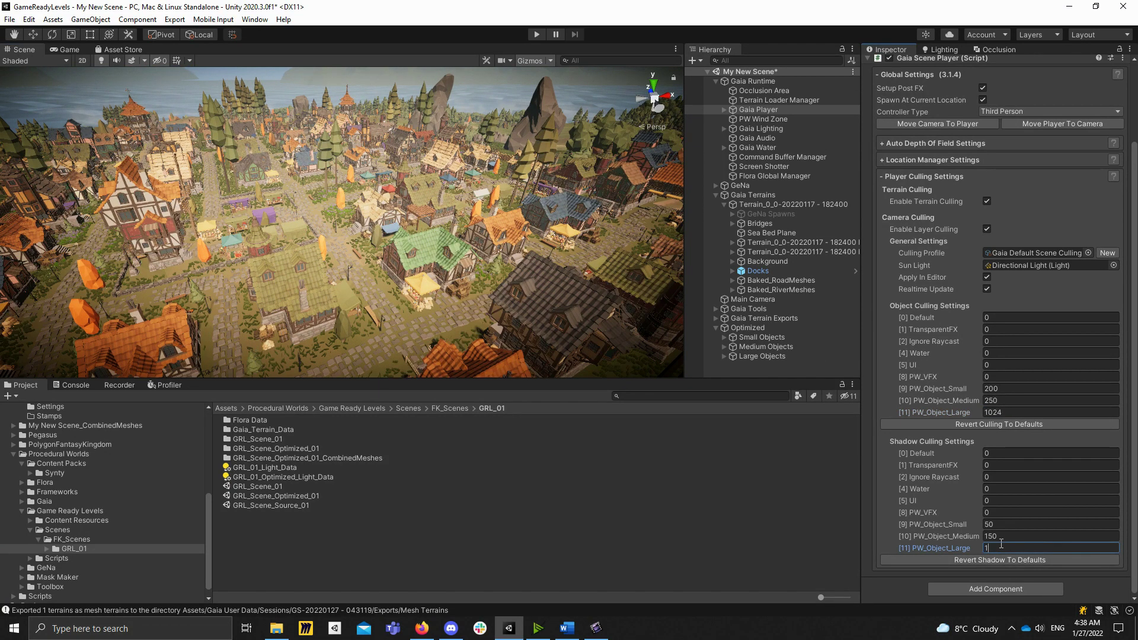
key("w")
right_click_drag(352, 224, 377, 217)
key("s")
key("w")
key("s")
Step: Restore the PW_Object_Large shadow culling distance to 400
left_click(995, 546)
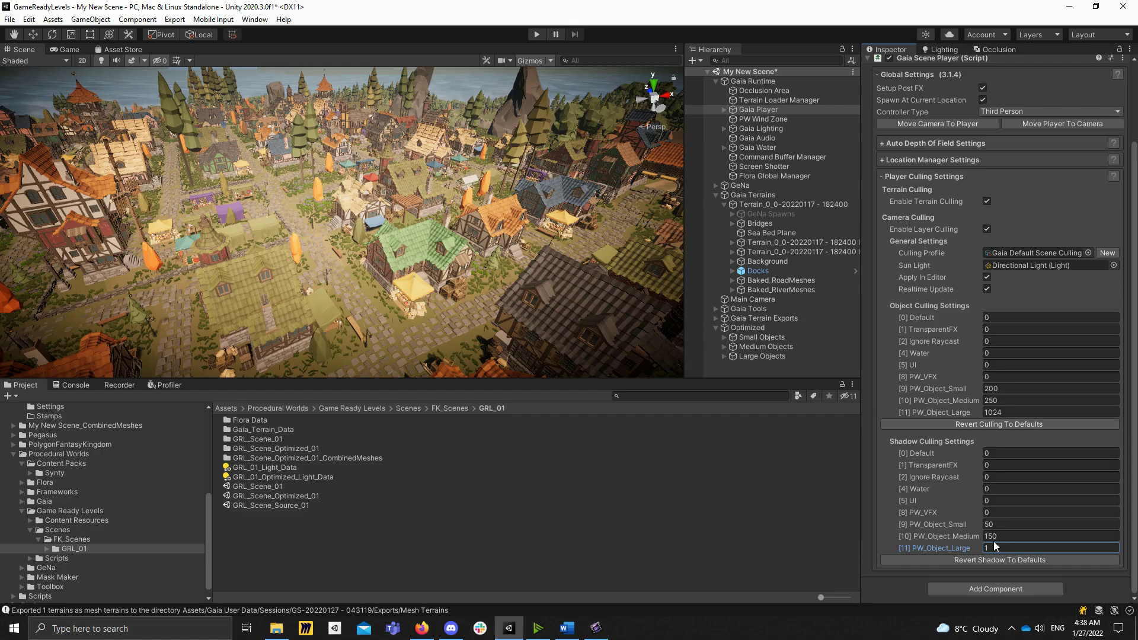
type("400")
right_click_drag(585, 292, 582, 235)
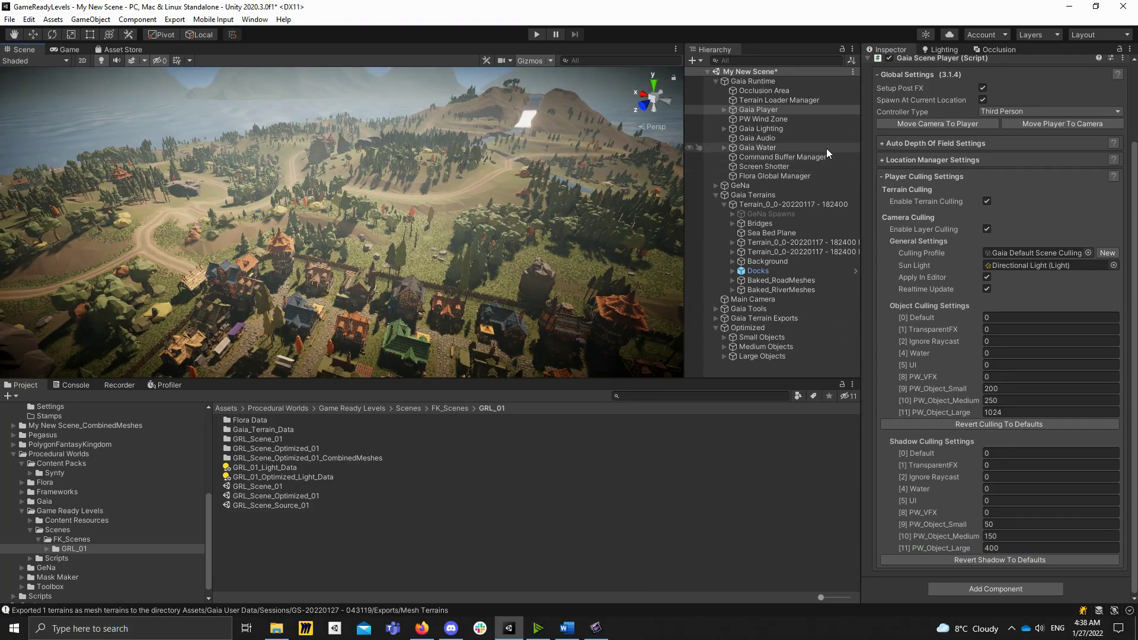
Step: Collapse the terrain, Optimized, Gaia Terrains and Gaia Runtime objects in the scene hierarchy
left_click(745, 200)
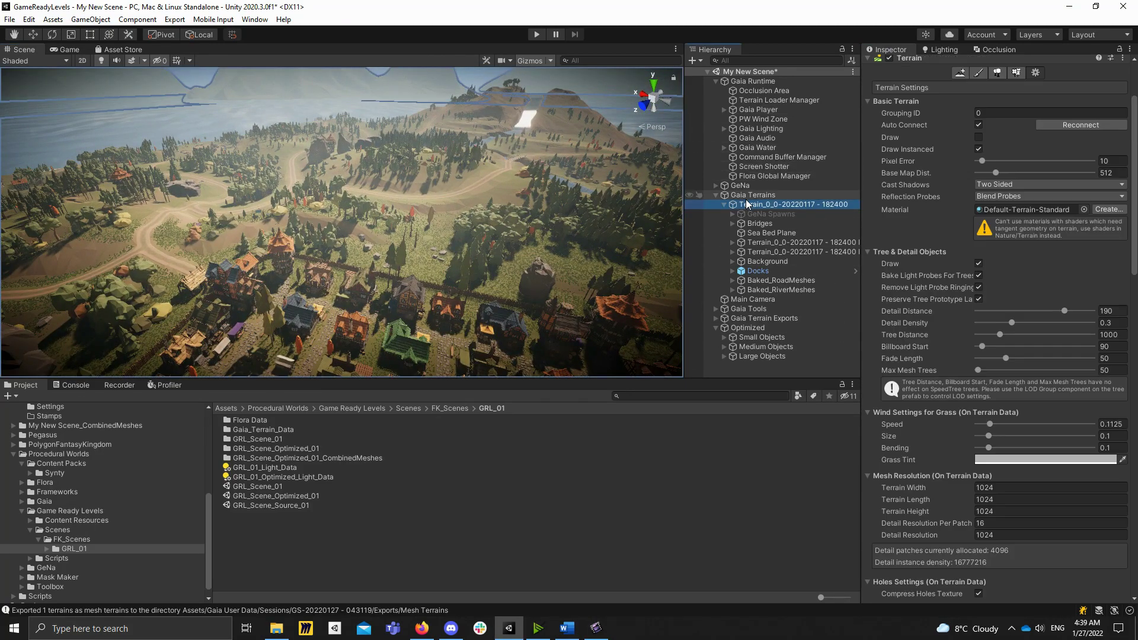
key("Left")
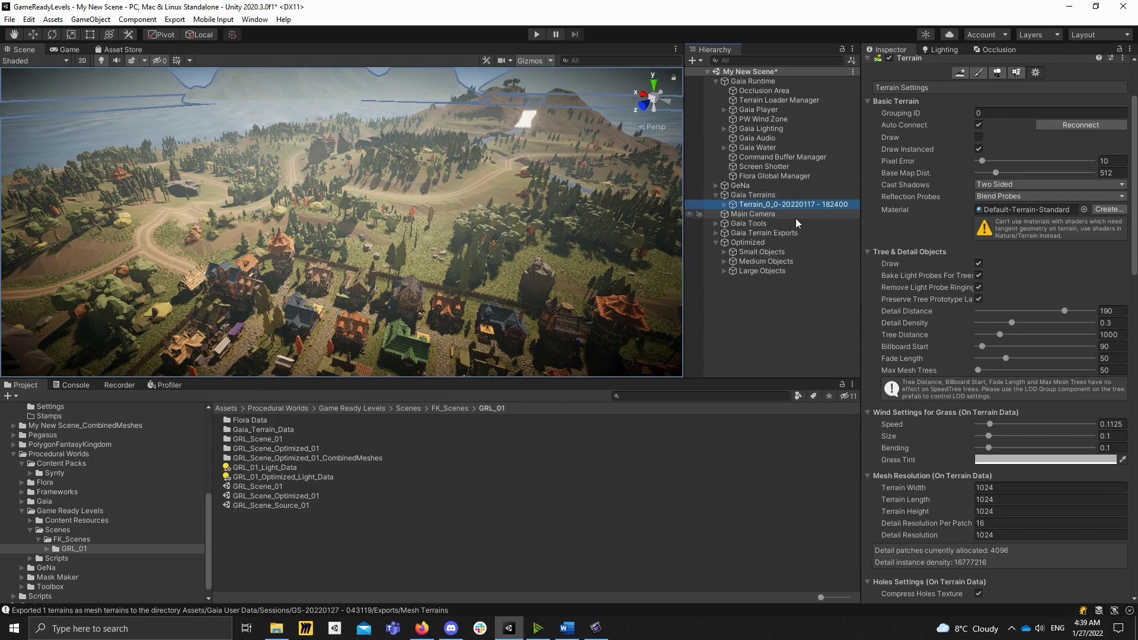
left_click(745, 244)
key("Left")
left_click(754, 195)
key("Left")
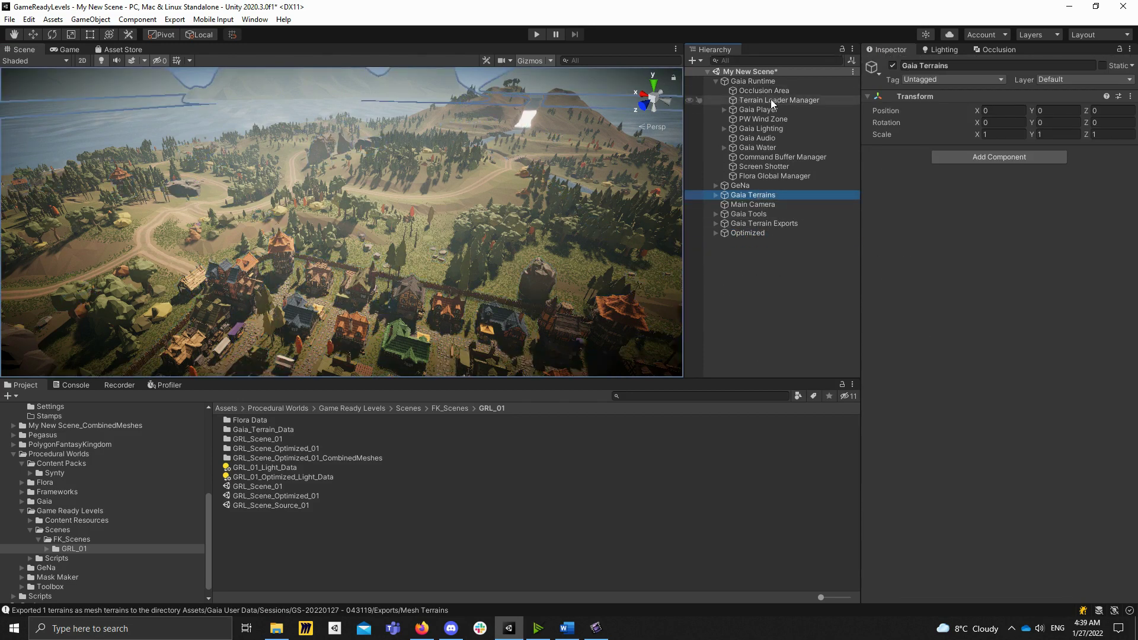
left_click(767, 82)
key("Left")
Step: Rename the Gaia Terrains object as Environment and make Optimized a child of it
key("w")
right_click_drag(501, 176, 830, 62)
key("w")
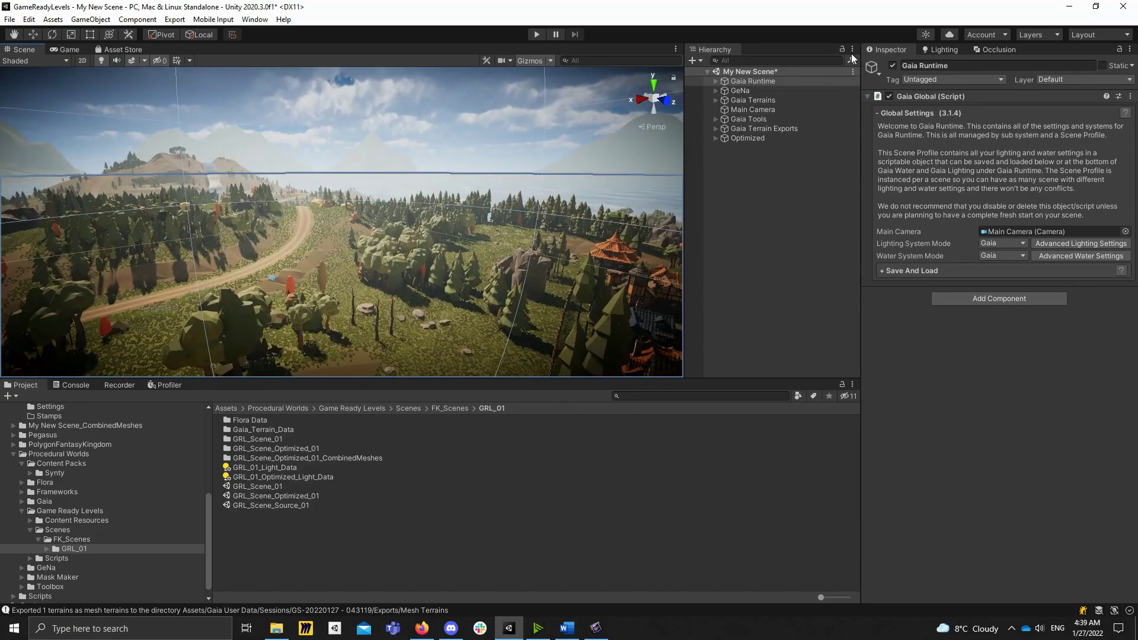
right_click_drag(592, 177, 486, 207)
left_click(787, 165)
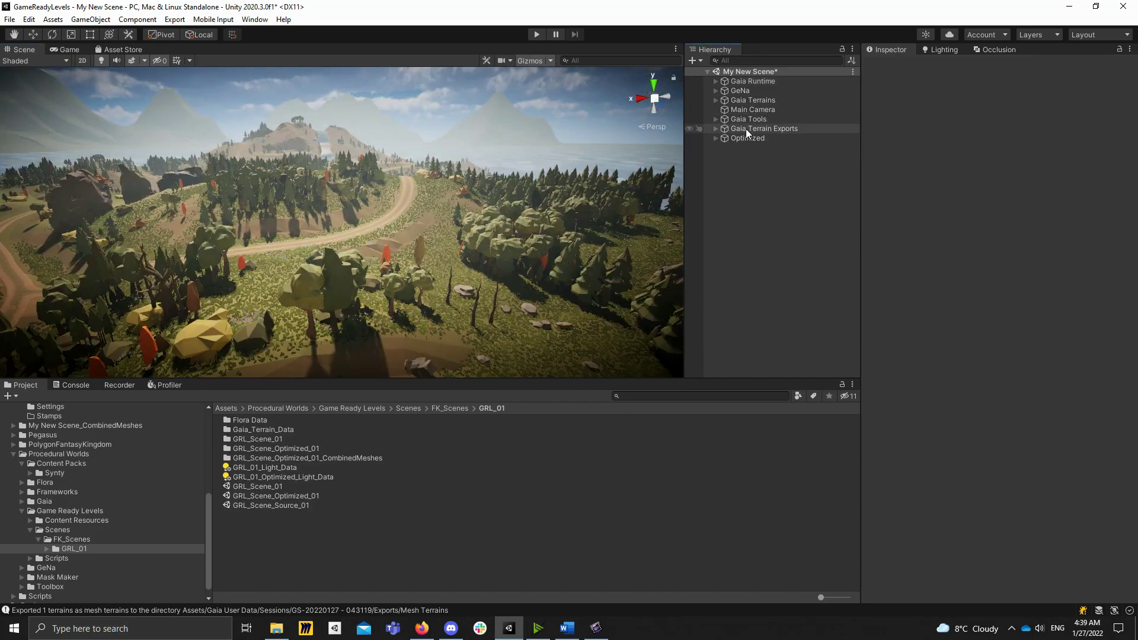
left_click(741, 102)
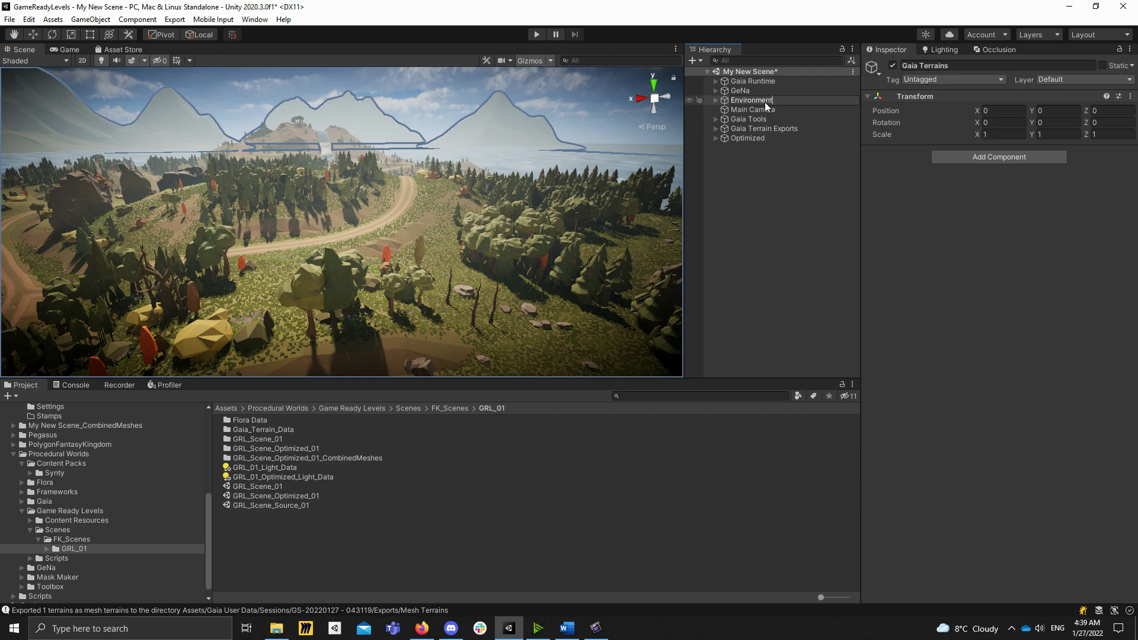
key("Return")
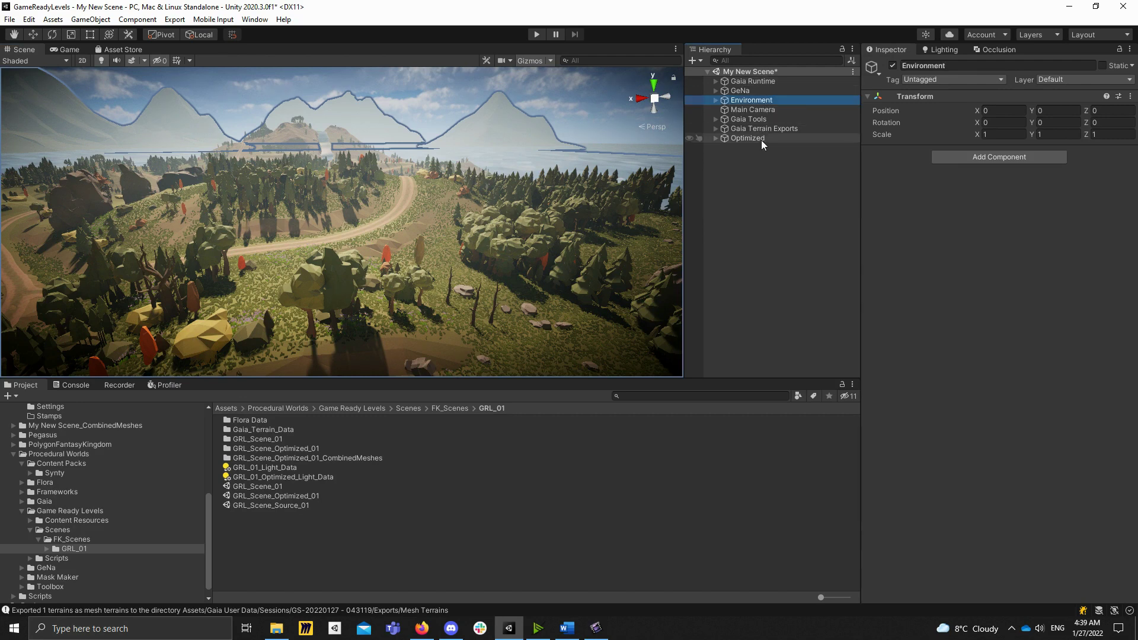
left_click_drag(760, 139, 765, 101)
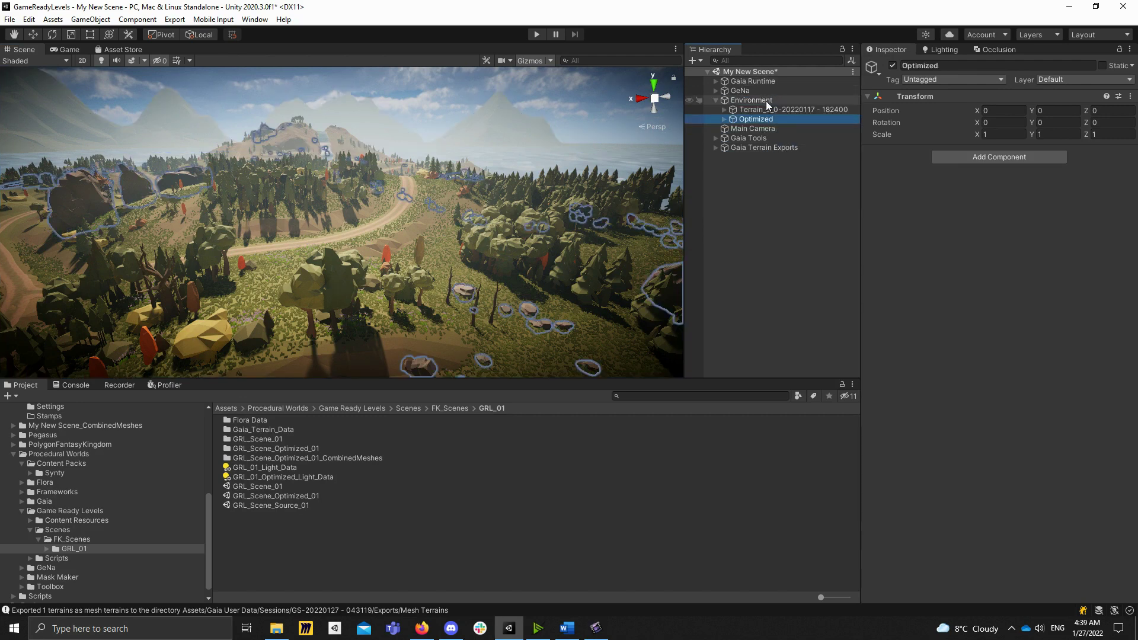
Step: Delete the Gaia Tools object and make Gaia Terrain Exports a child of Environment
left_click(748, 137)
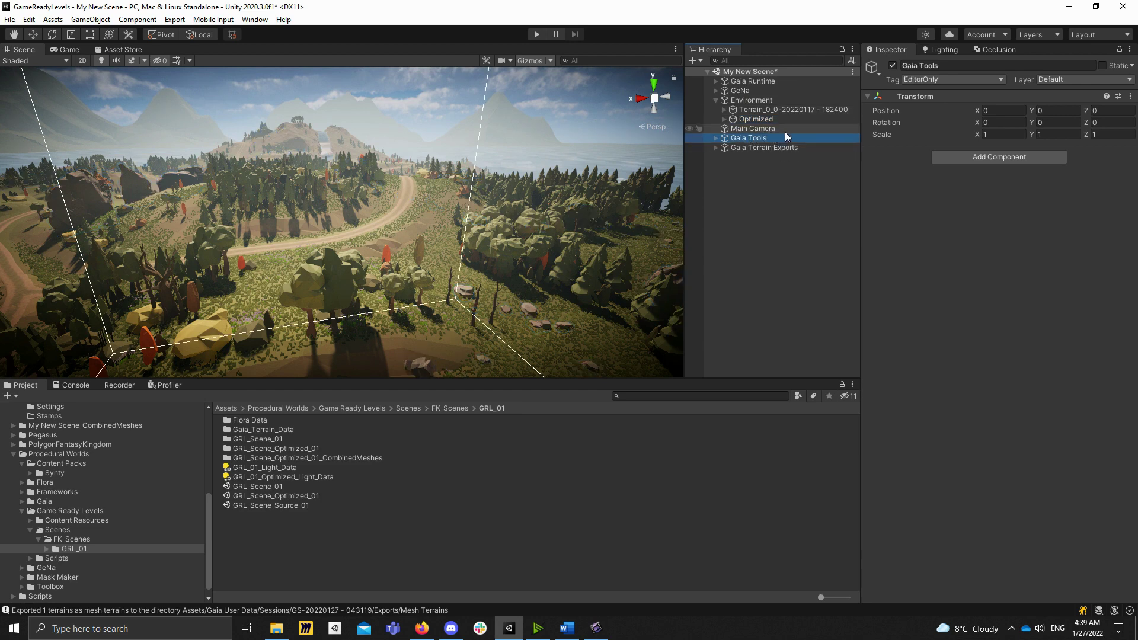
key("Delete")
left_click(756, 137)
left_click_drag(755, 136, 765, 102)
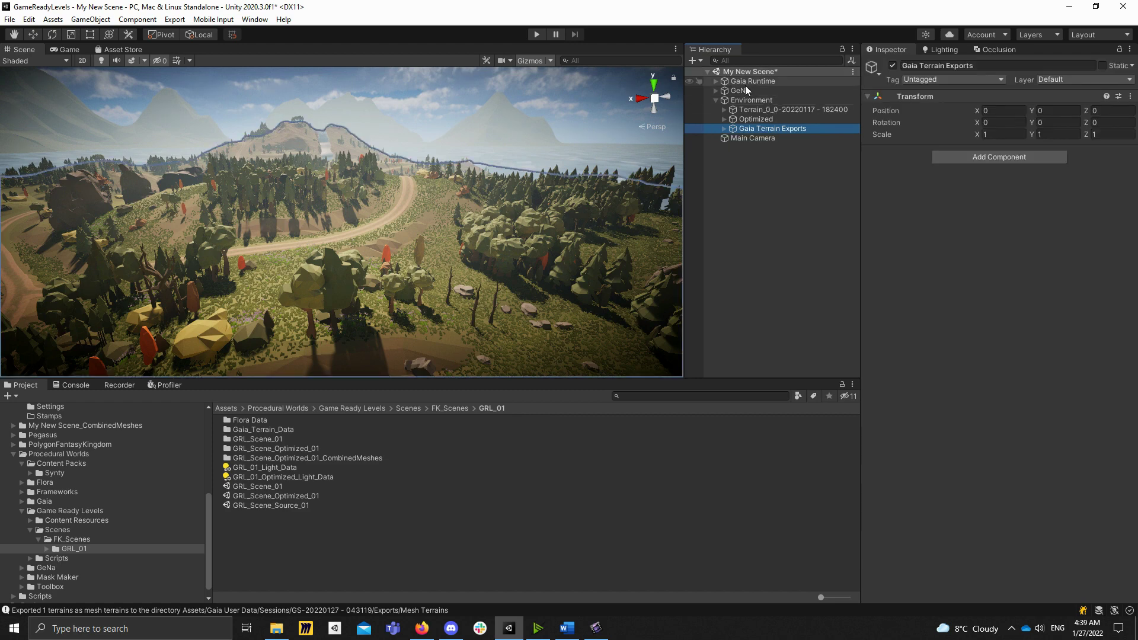
Step: Delete the GeNa object from the scene and collapse Environment
left_click(746, 90)
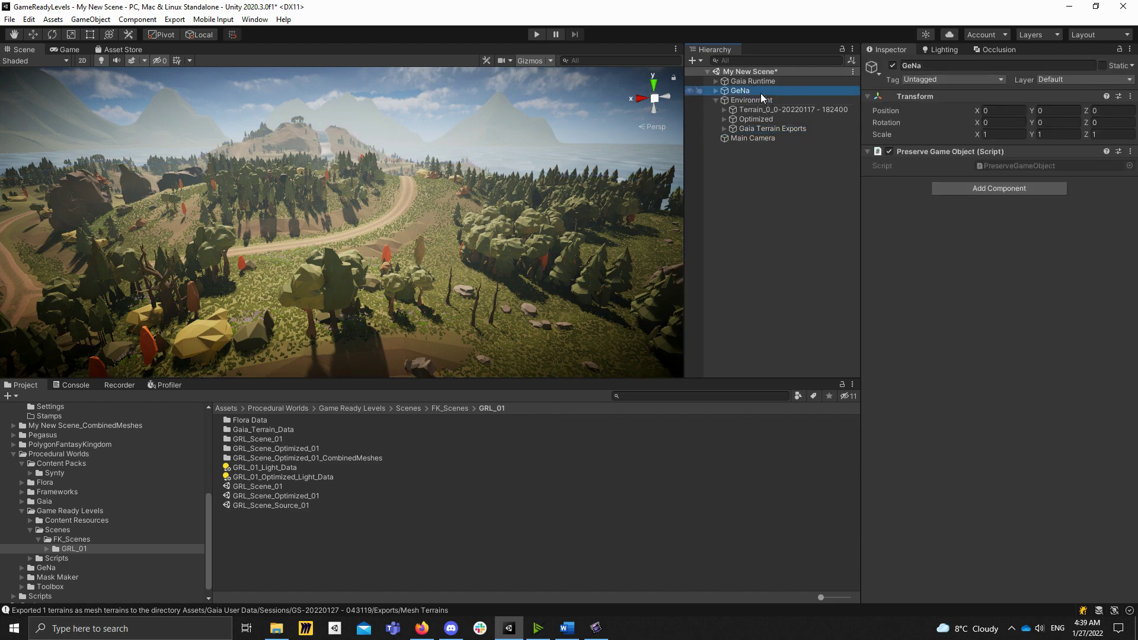
key("Delete")
left_click(746, 91)
key("Left")
left_click(804, 193)
key("w")
right_click_drag(391, 296, 449, 311)
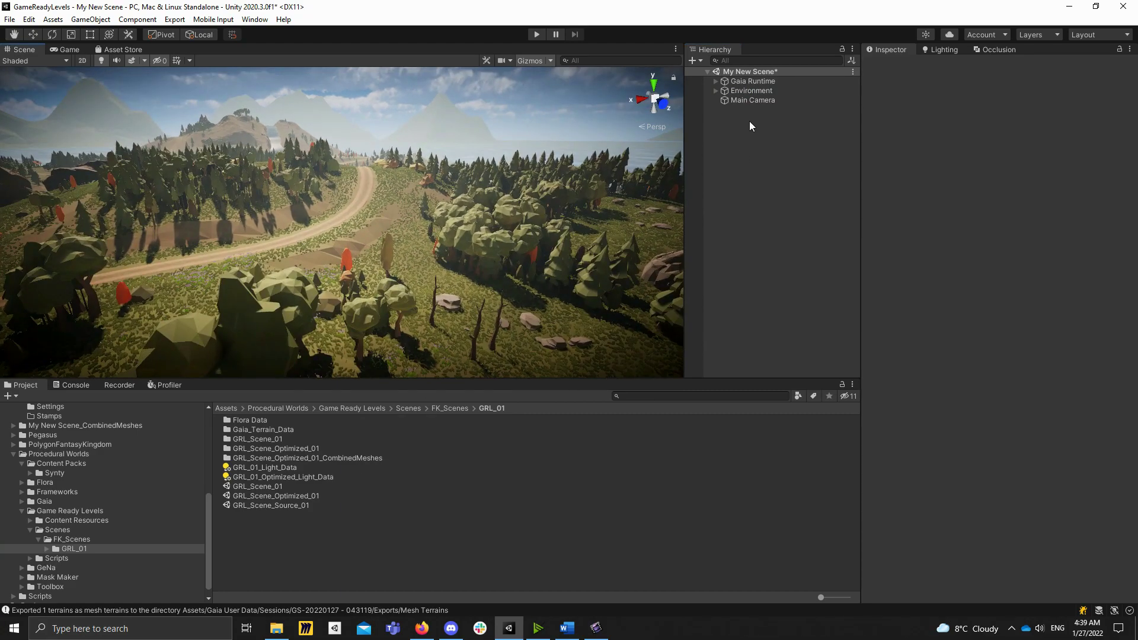
right_click_drag(524, 158, 444, 226)
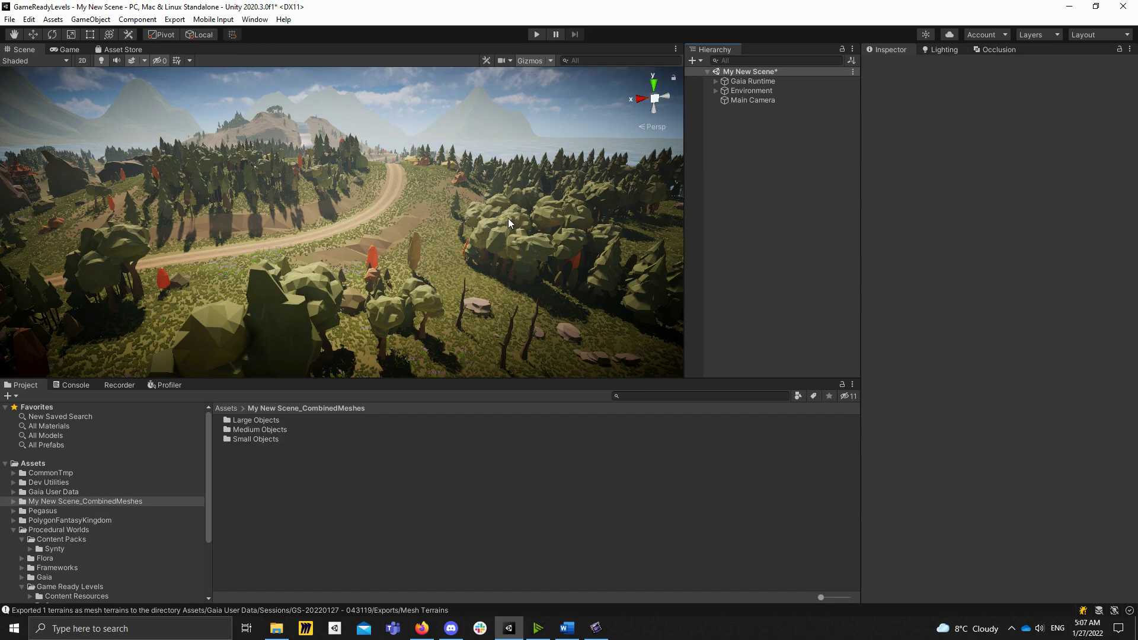
Step: Open the scene's lighting settings and assign the GRL_01_Optimized_Light_Data asset from the GRL_01 folder
right_click_drag(508, 218, 436, 208)
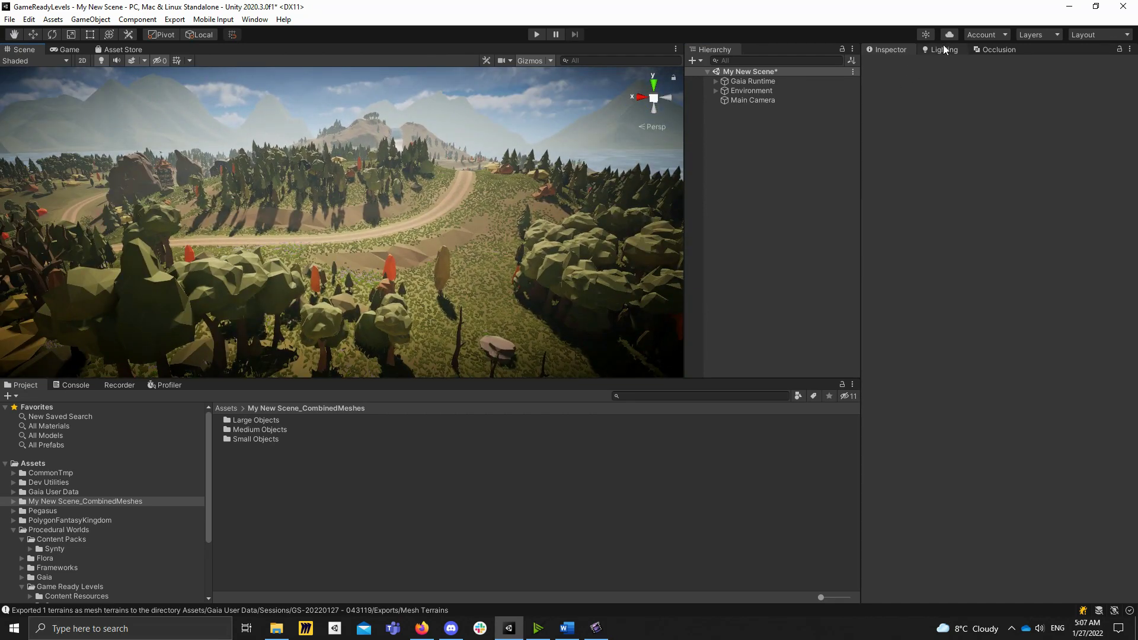
left_click(255, 19)
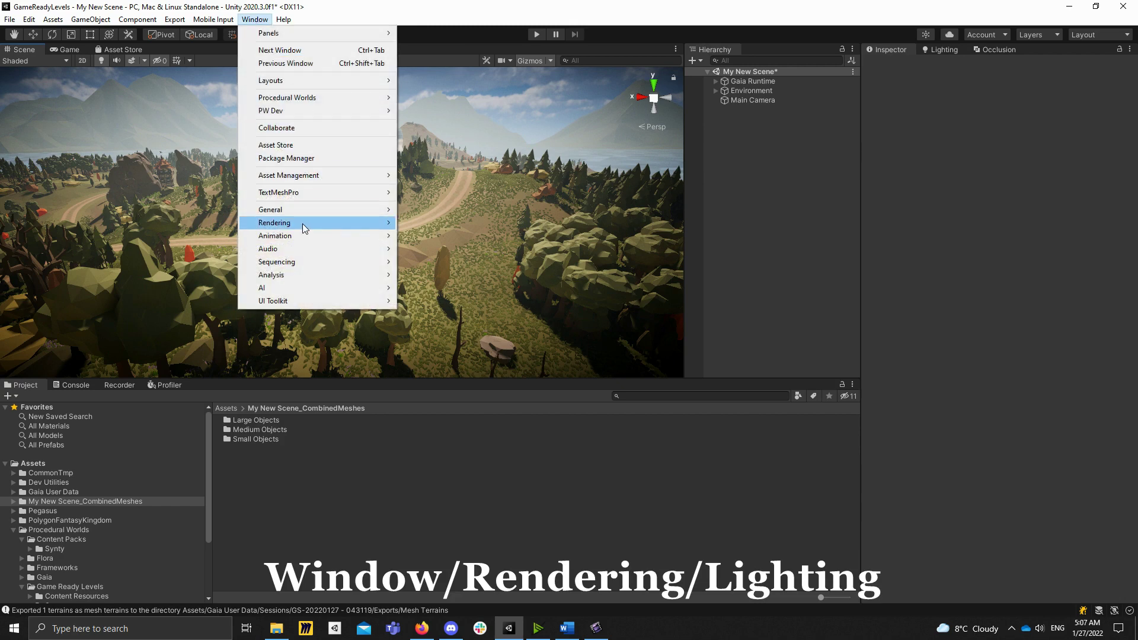
mouse_move(304, 228)
left_click(432, 224)
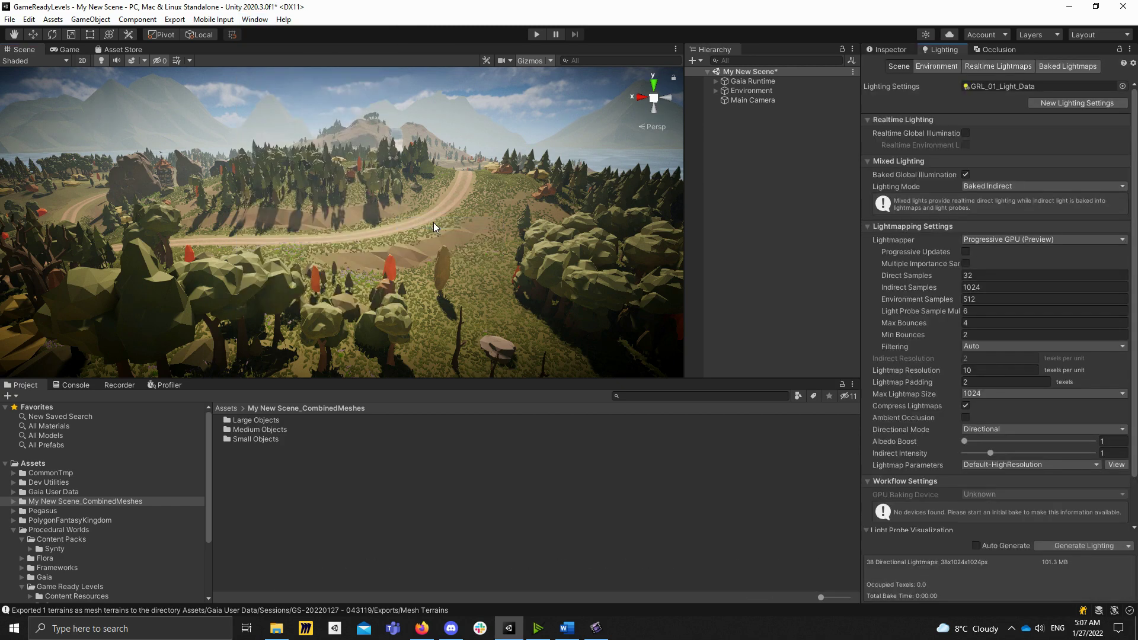
left_click(1000, 86)
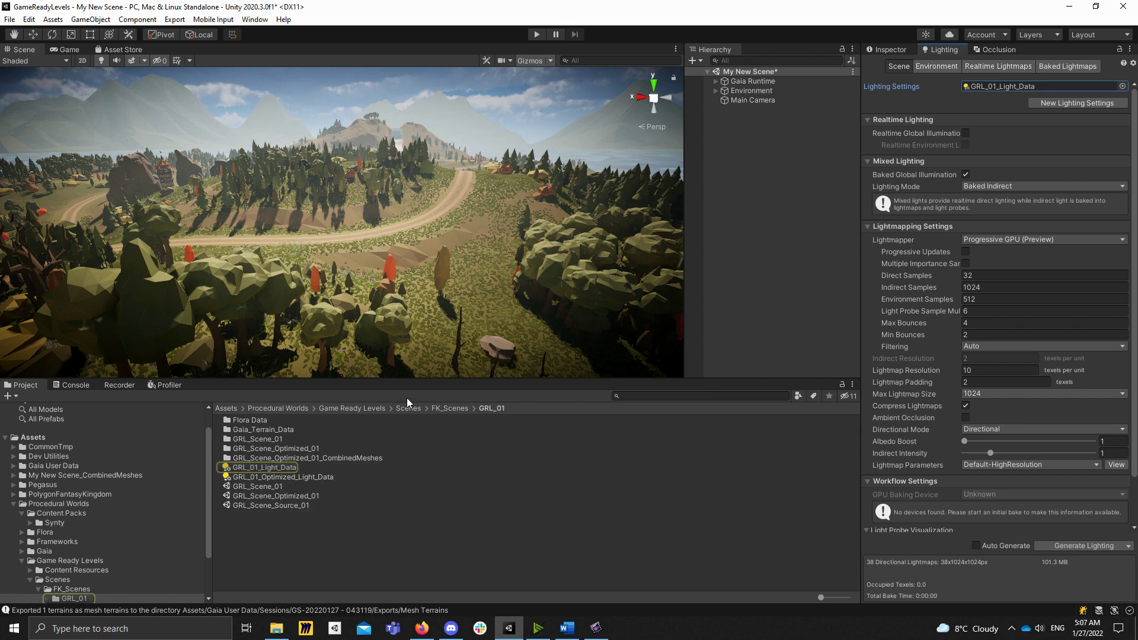
left_click_drag(299, 476, 1001, 90)
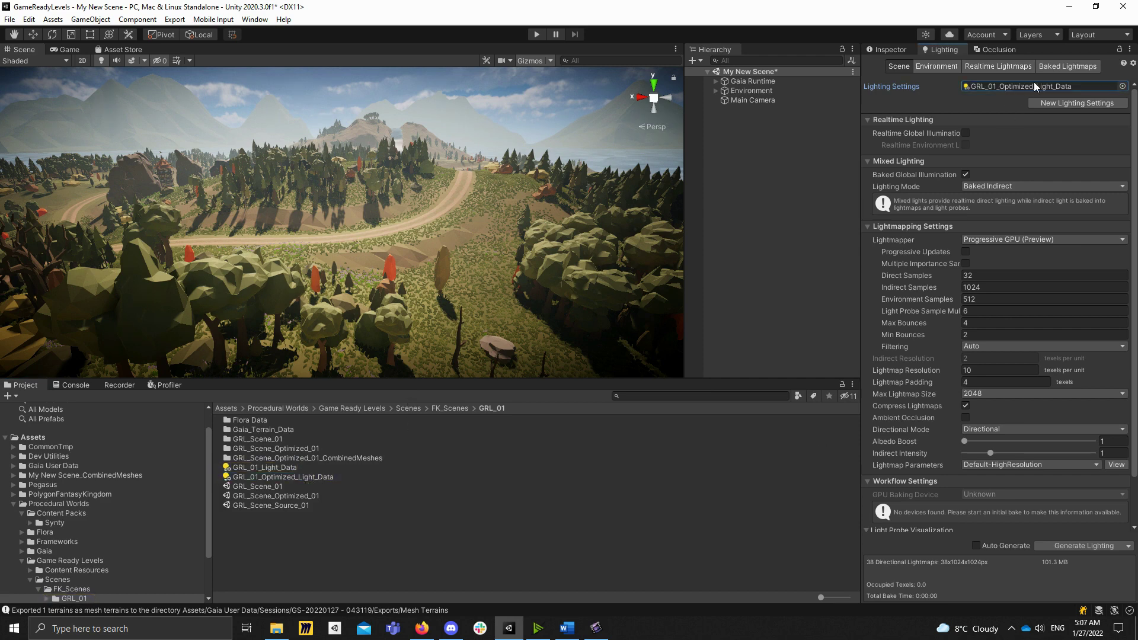
Step: Review the scene's mixed lighting, lightmapping and light probe settings
right_click_drag(534, 171, 372, 164)
right_click_drag(485, 173, 628, 177)
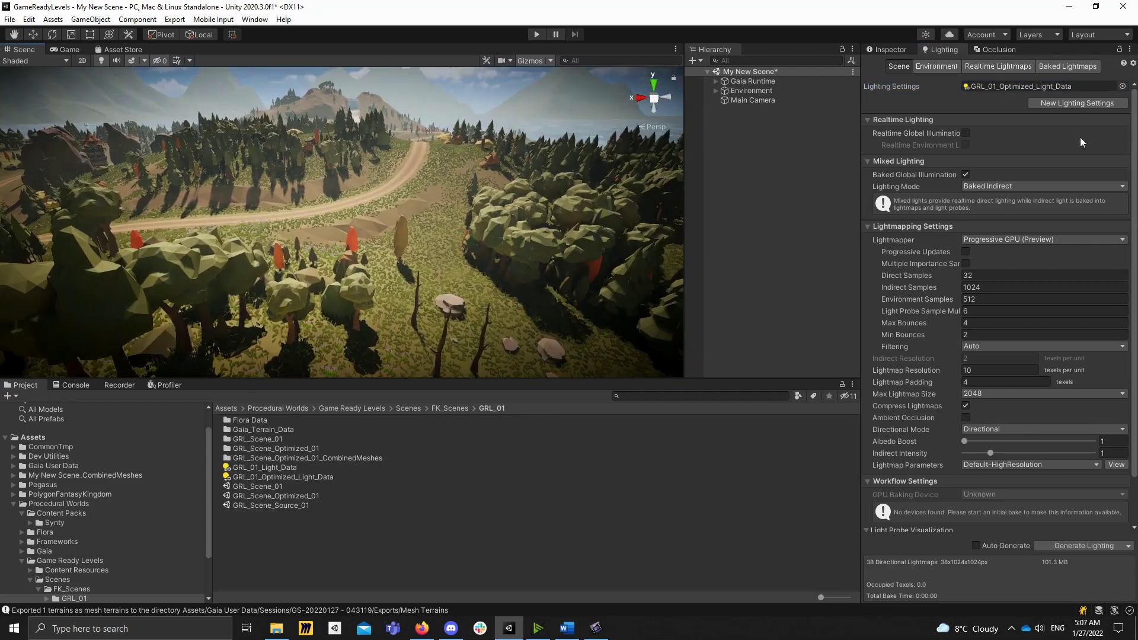
scroll(1018, 115, "down", 3)
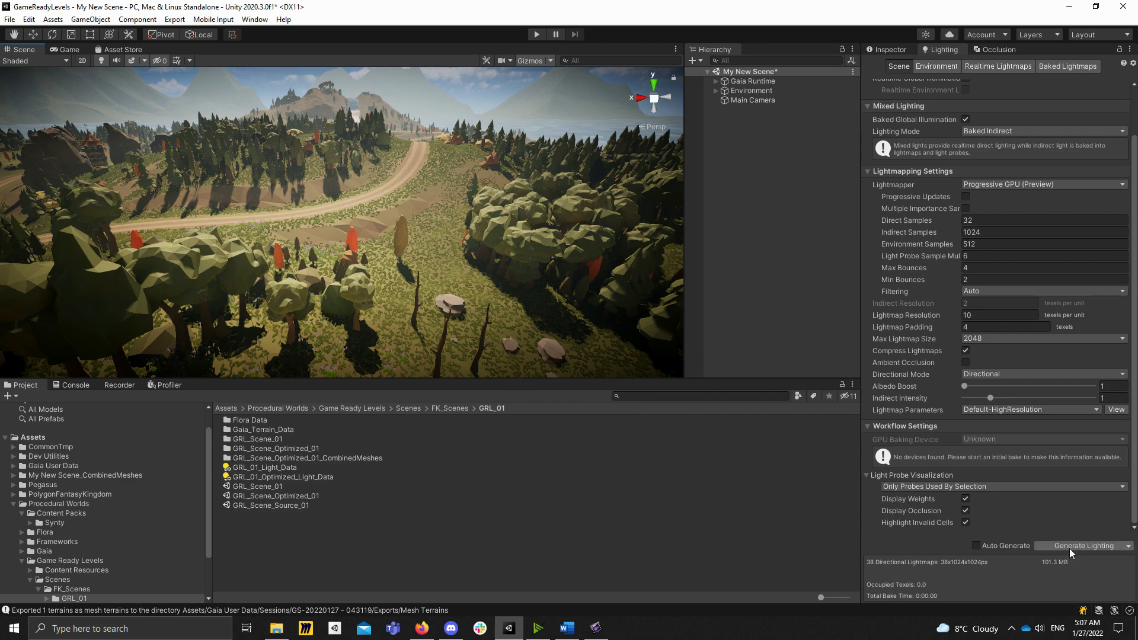
scroll(1049, 225, "up", 2)
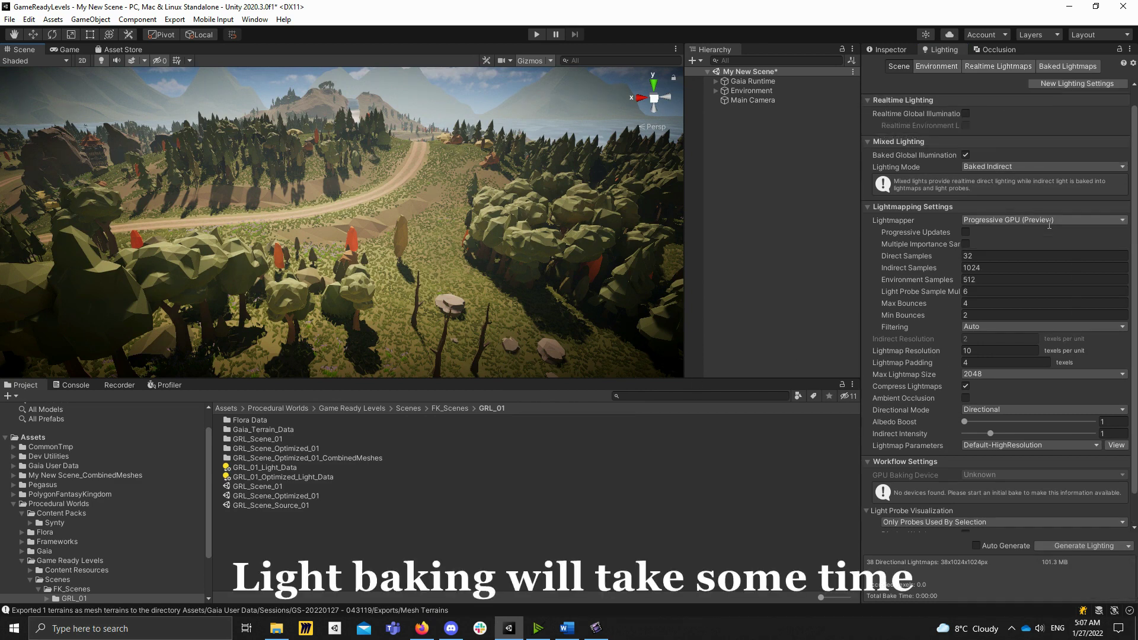
Step: Open the occlusion culling bake settings, set the Backface Threshold to 25 and bake the scene's occlusion data
scroll(1007, 207, "up", 1)
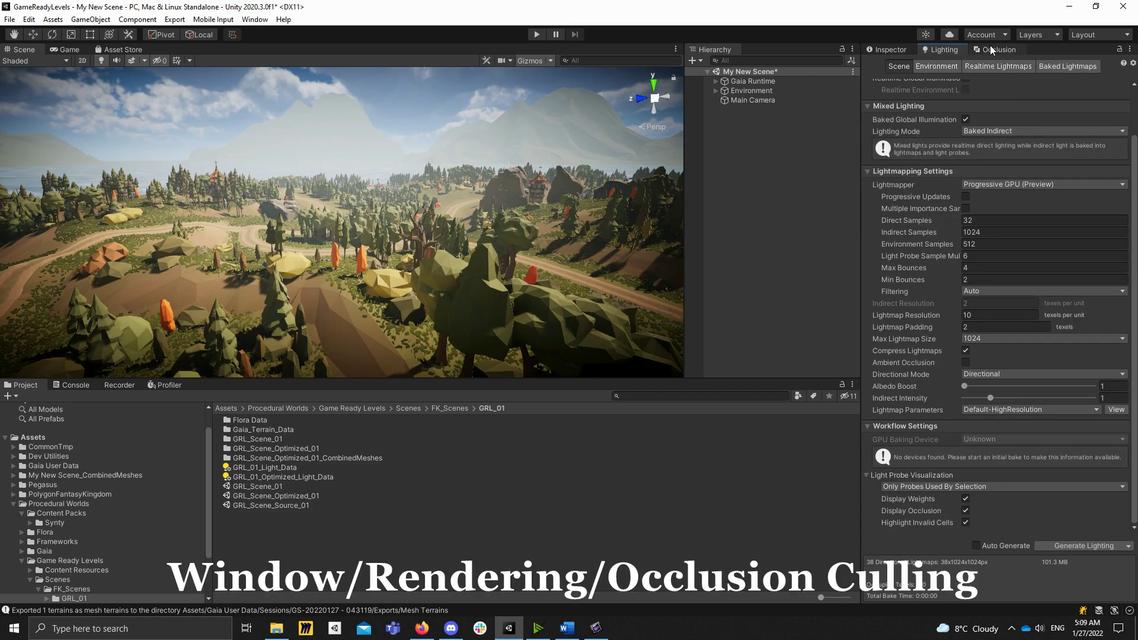
left_click(989, 47)
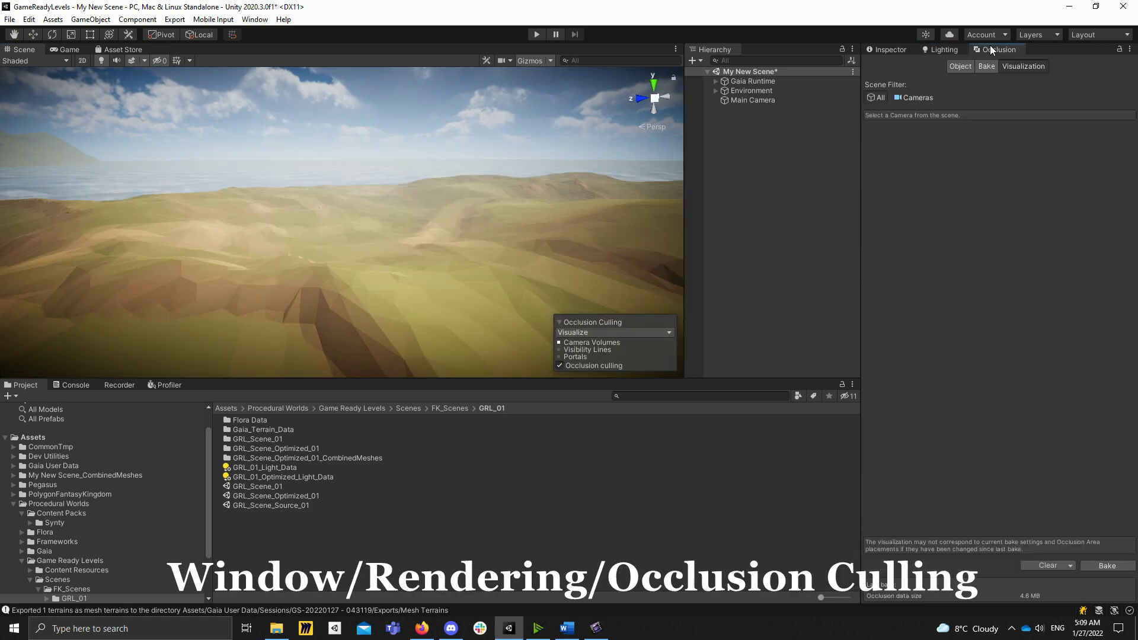
right_click_drag(390, 171, 531, 137)
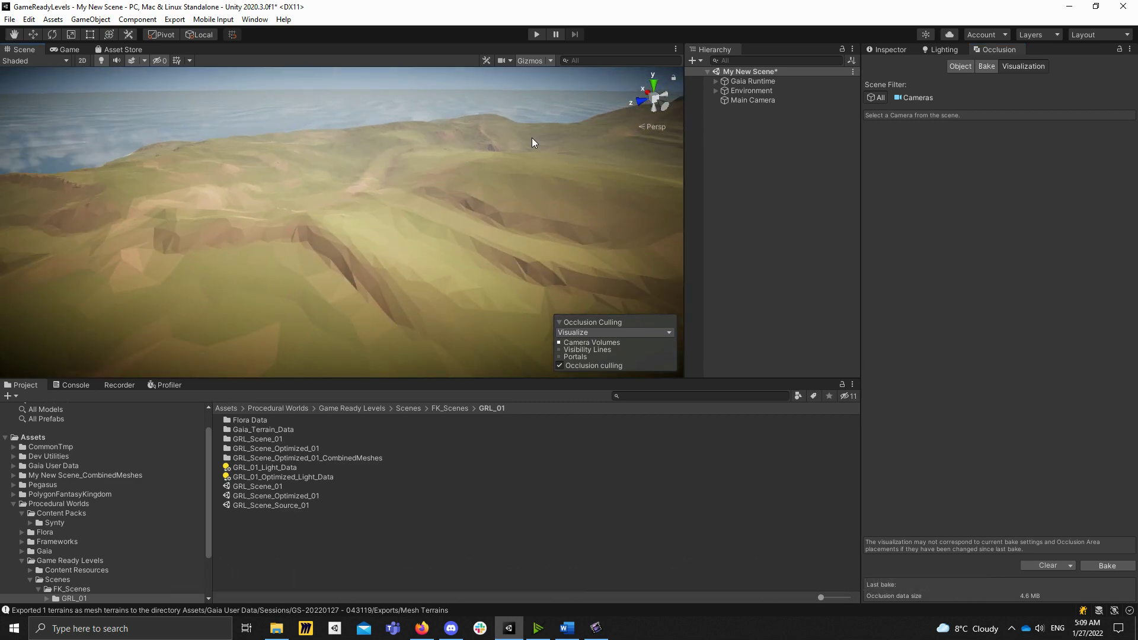
left_click(984, 66)
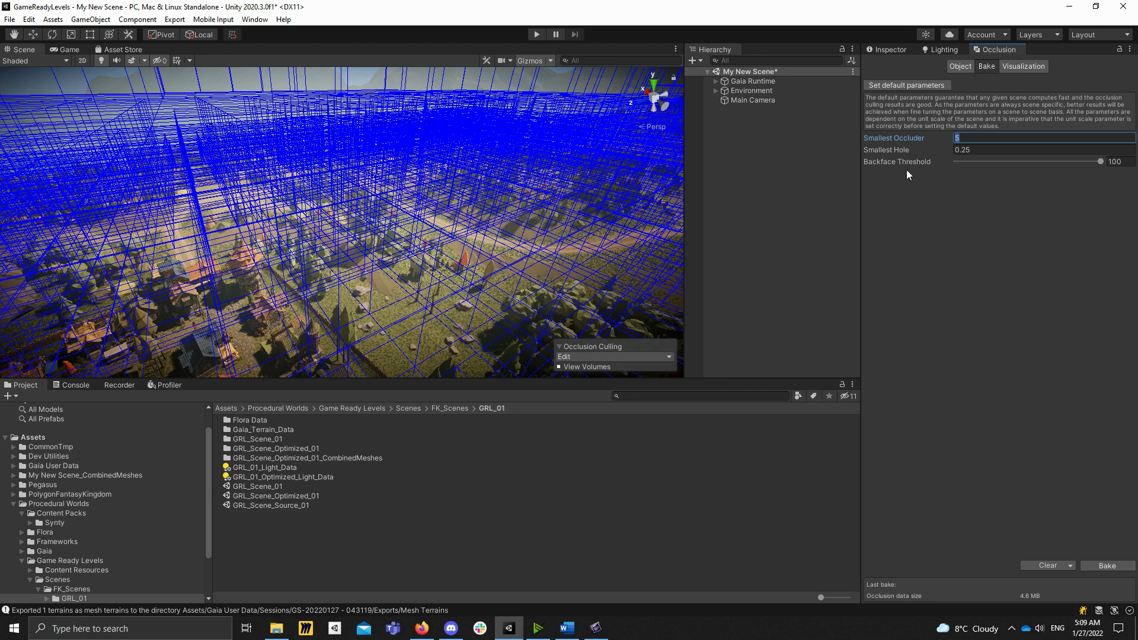
left_click(1133, 164)
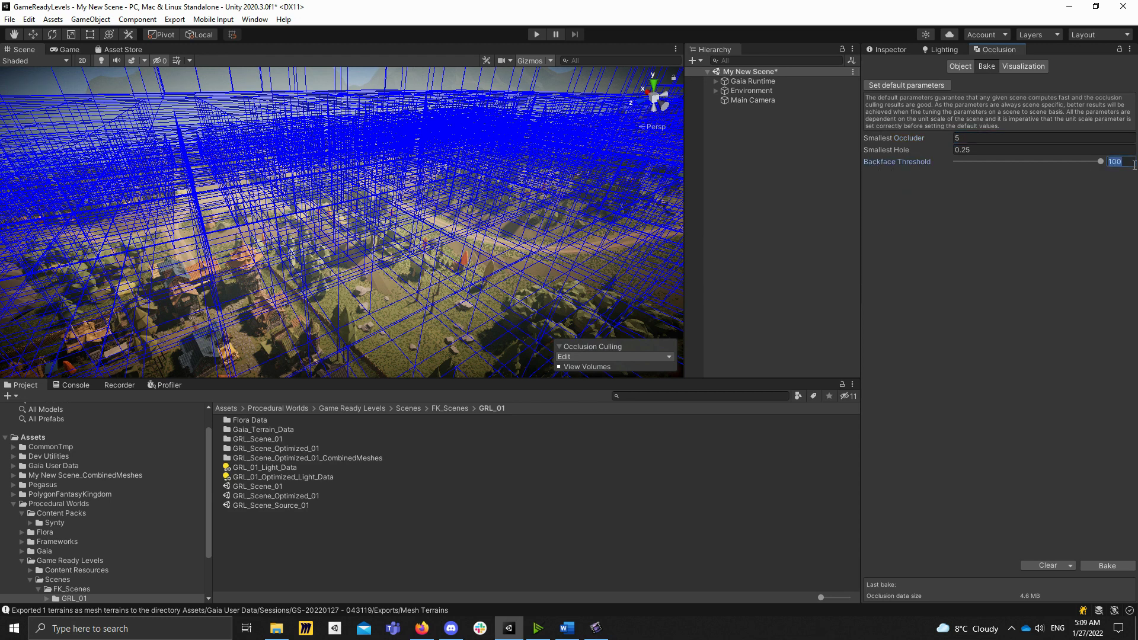
right_click_drag(604, 160, 583, 159)
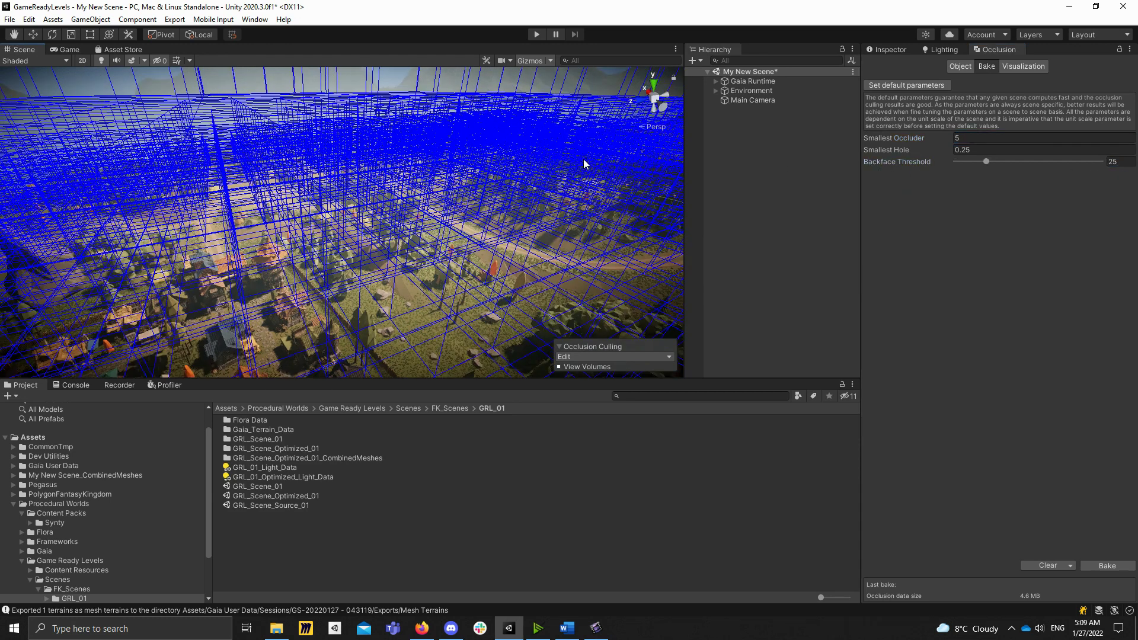
left_click(1104, 565)
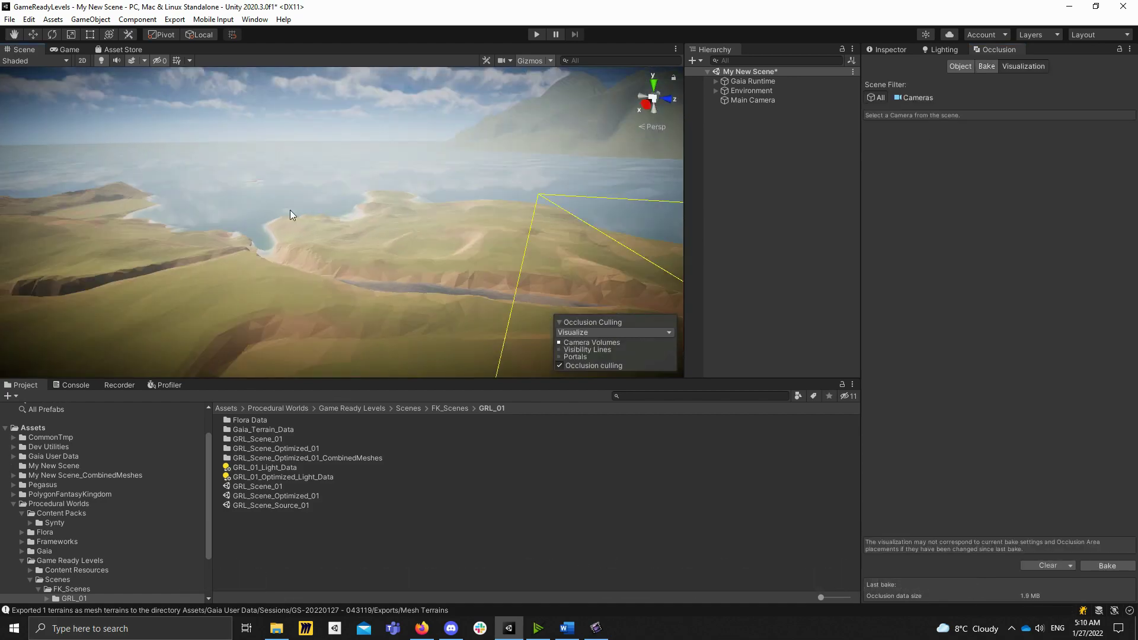
Step: Inspect the baked occlusion culling and the camera volumes across the village and surrounding terrain
scroll(290, 210, "down", 5)
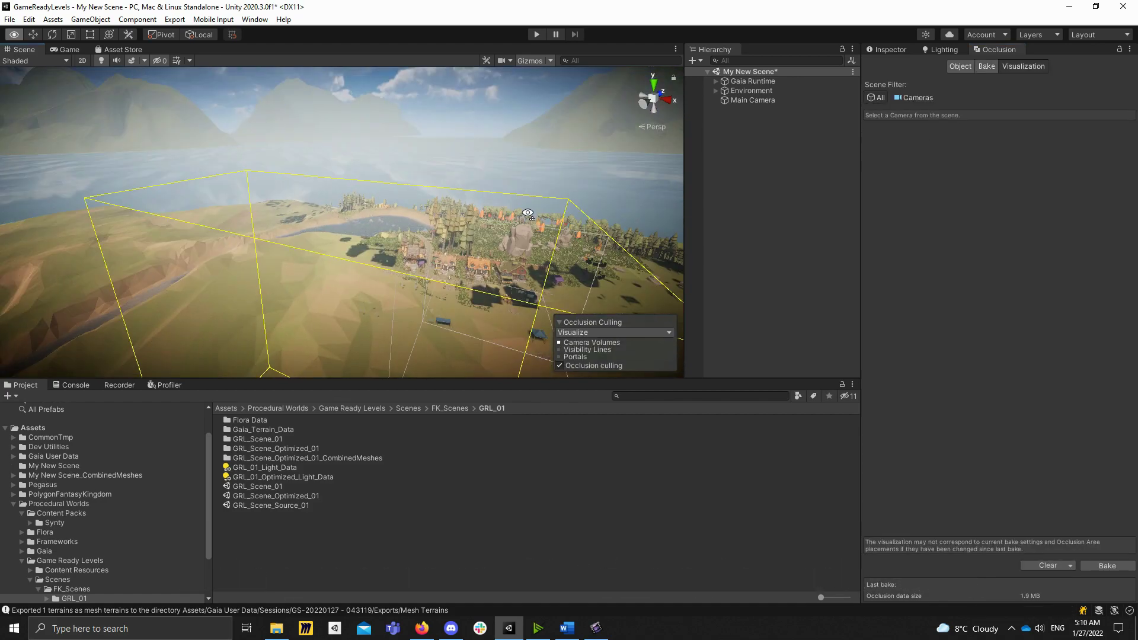
right_click_drag(347, 227, 691, 233)
key("w")
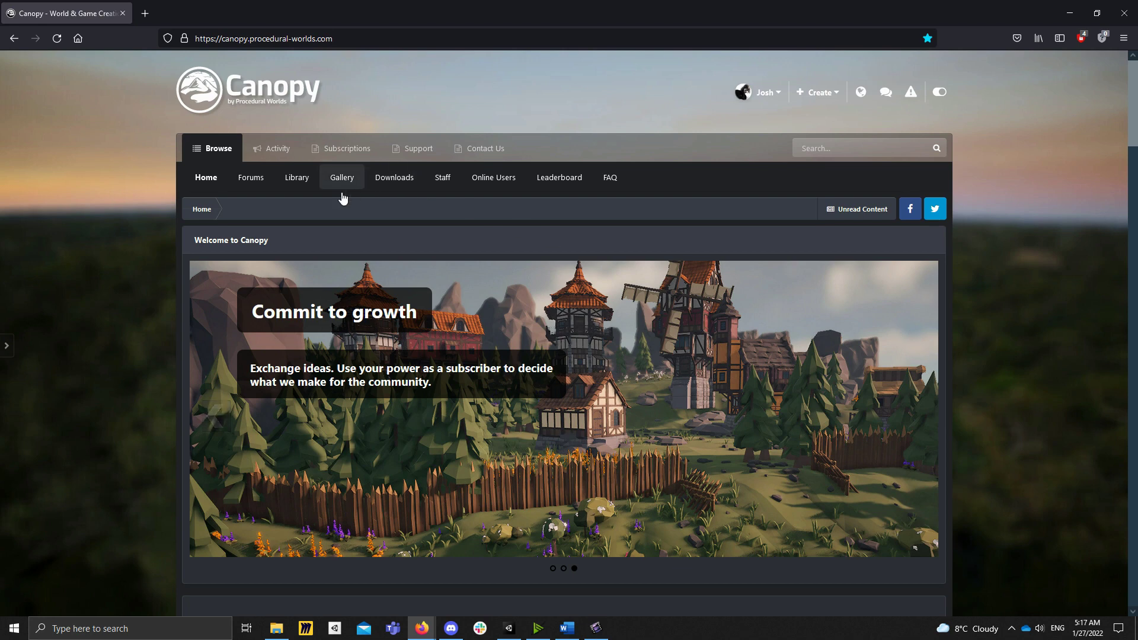
Step: Switch to the Canopy website in Firefox and open the Game Ready Levels subcategory of the Library's Content Packs
left_click(297, 178)
scroll(308, 284, "down", 3)
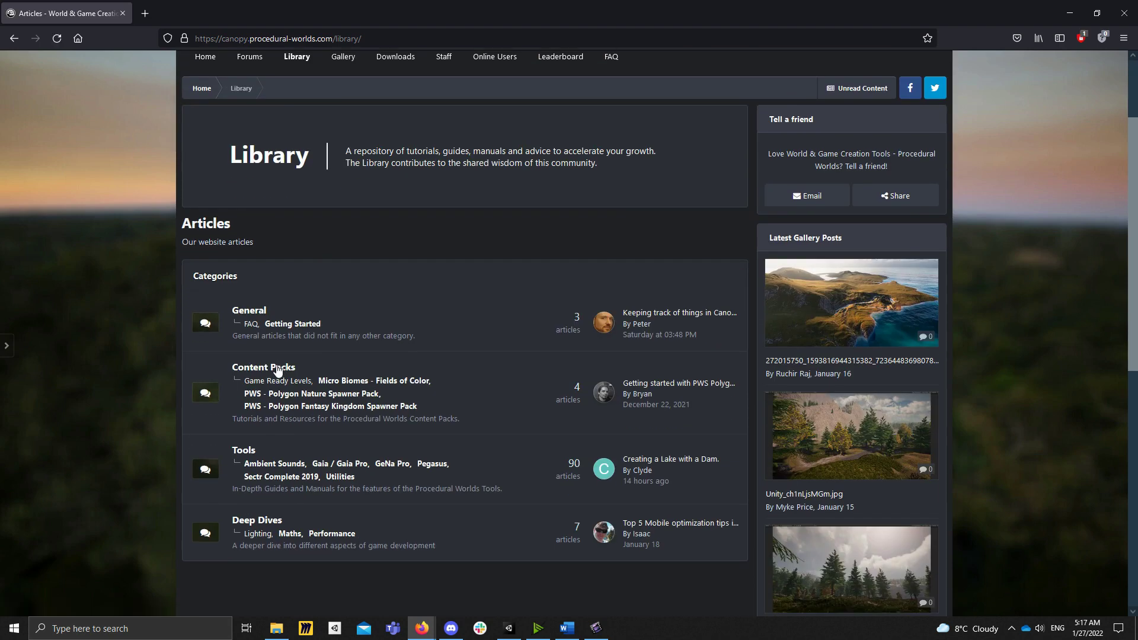
left_click(346, 371)
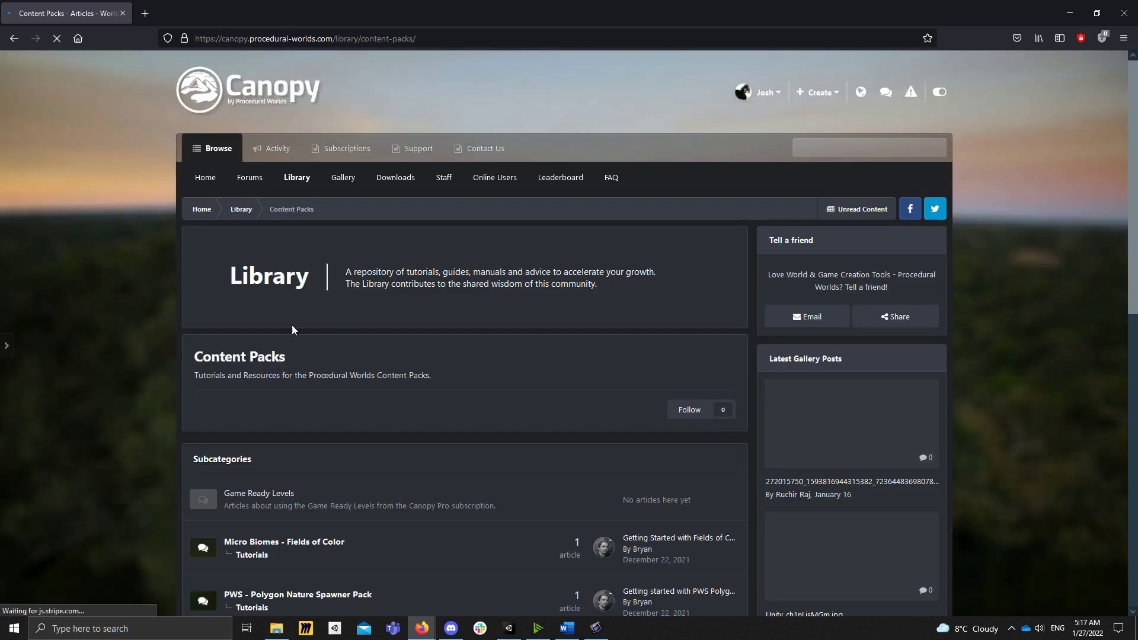
left_click(259, 497)
Step: Open the Game Ready Level 1 - Fantasy Kingdom article and read its prerequisites and installation sections
scroll(641, 425, "down", 4)
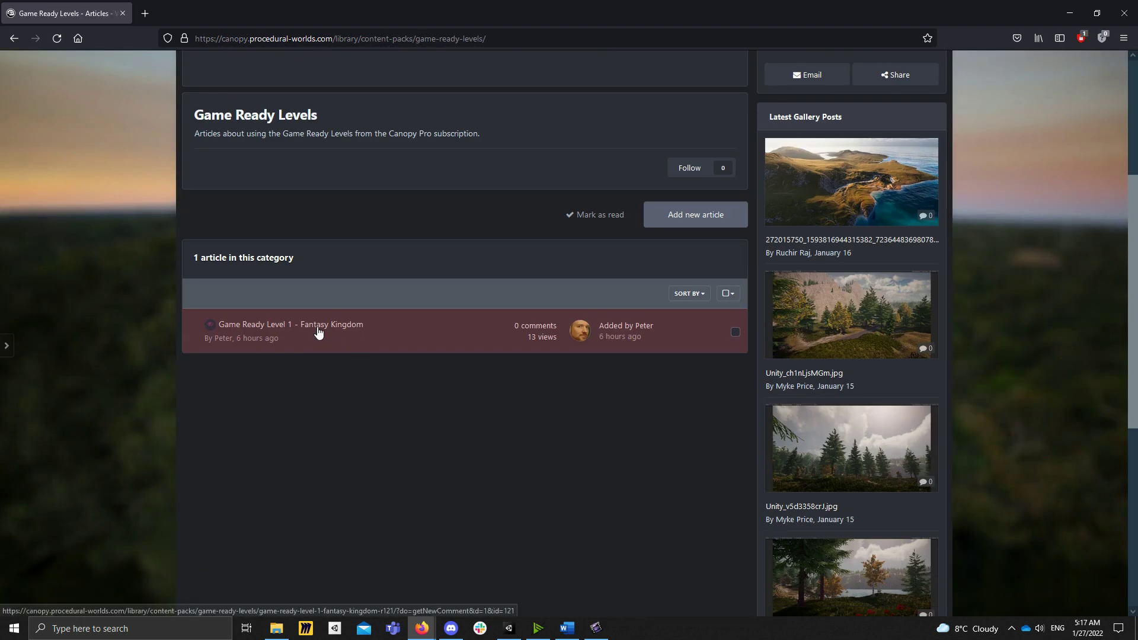
left_click(663, 326)
scroll(665, 332, "down", 10)
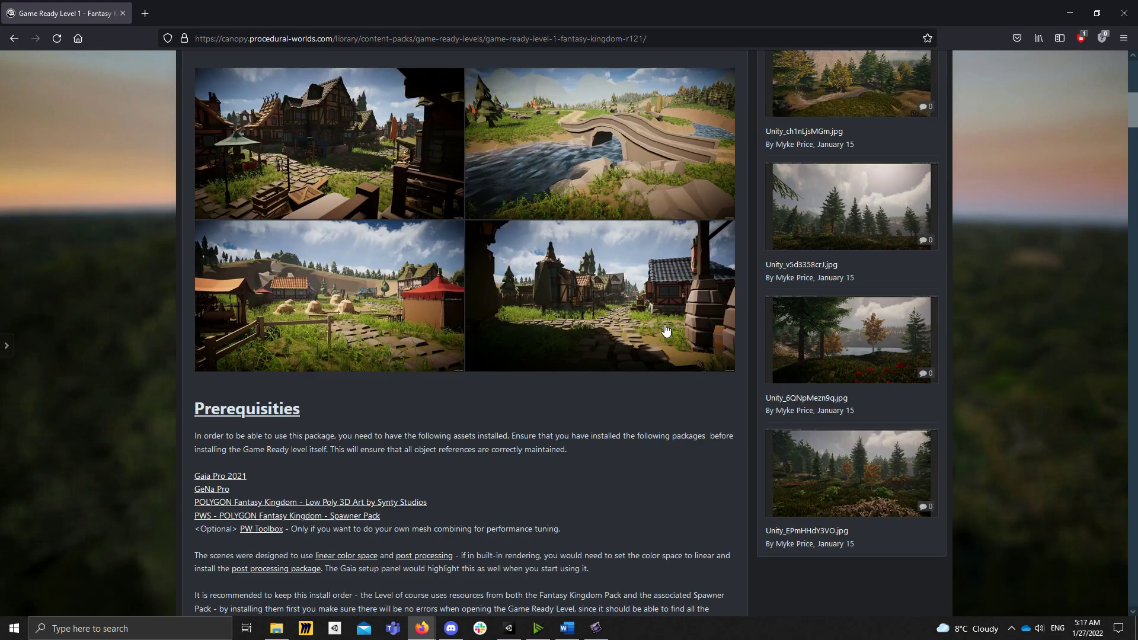
scroll(667, 338, "down", 8)
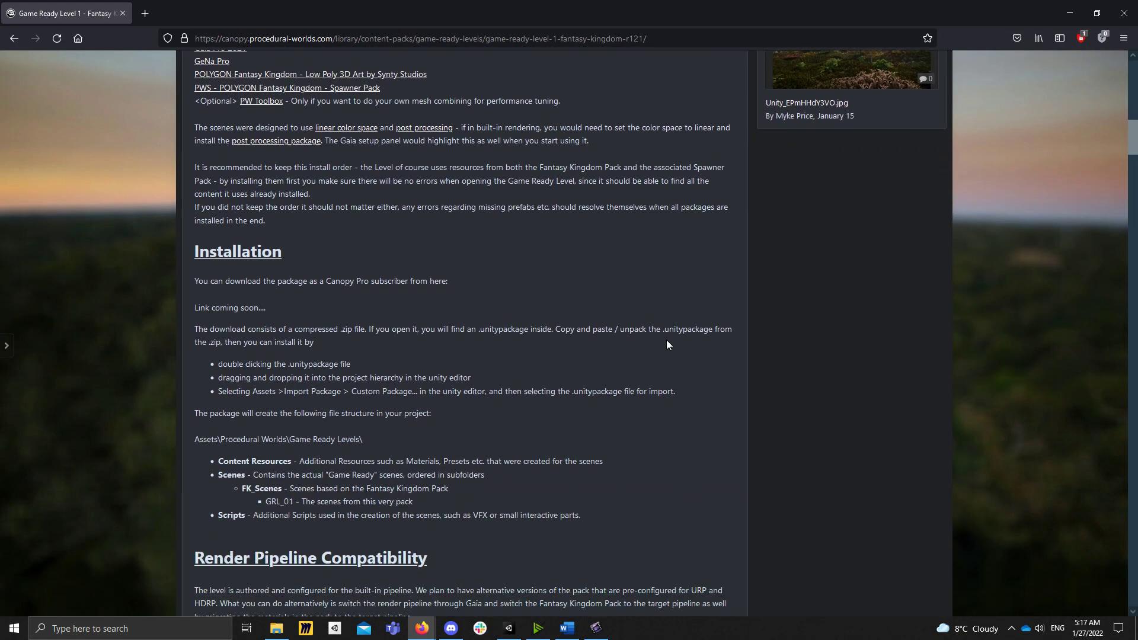